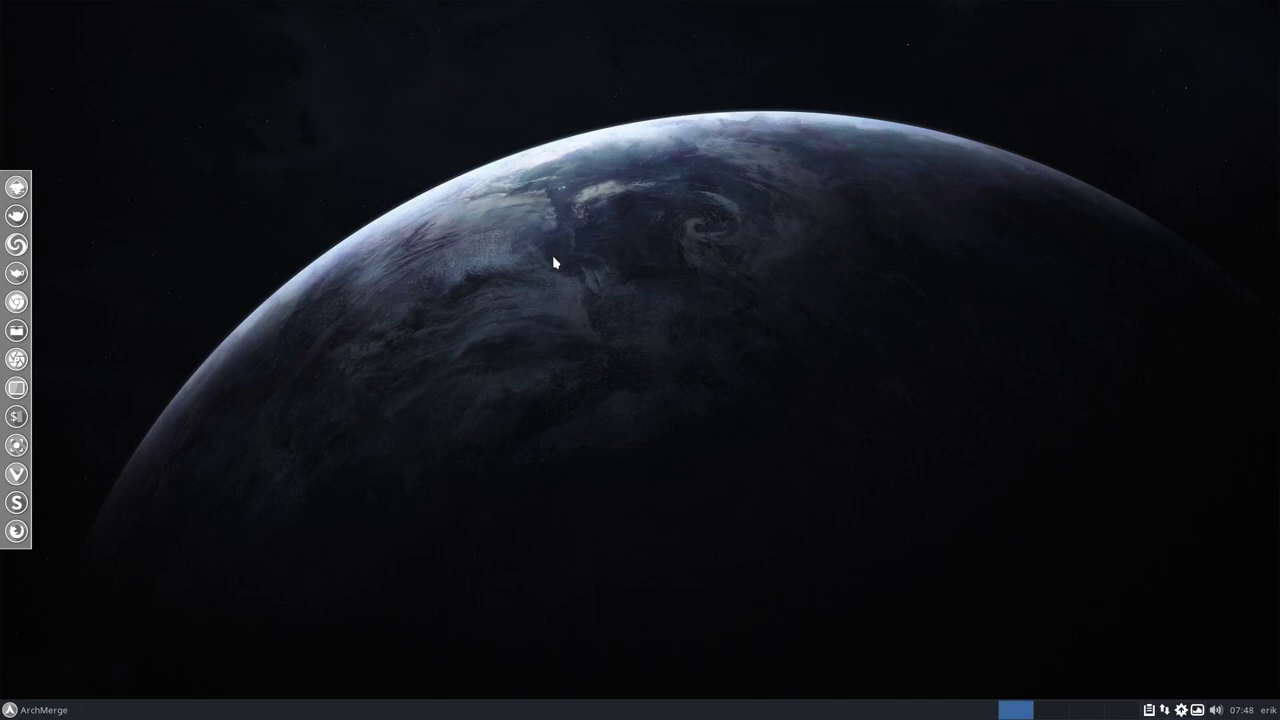
# Open a termite terminal, move it toward the desktop centre, and glance at the calendar
pyautogui.hotkey('ctrl', 'alt', 't')
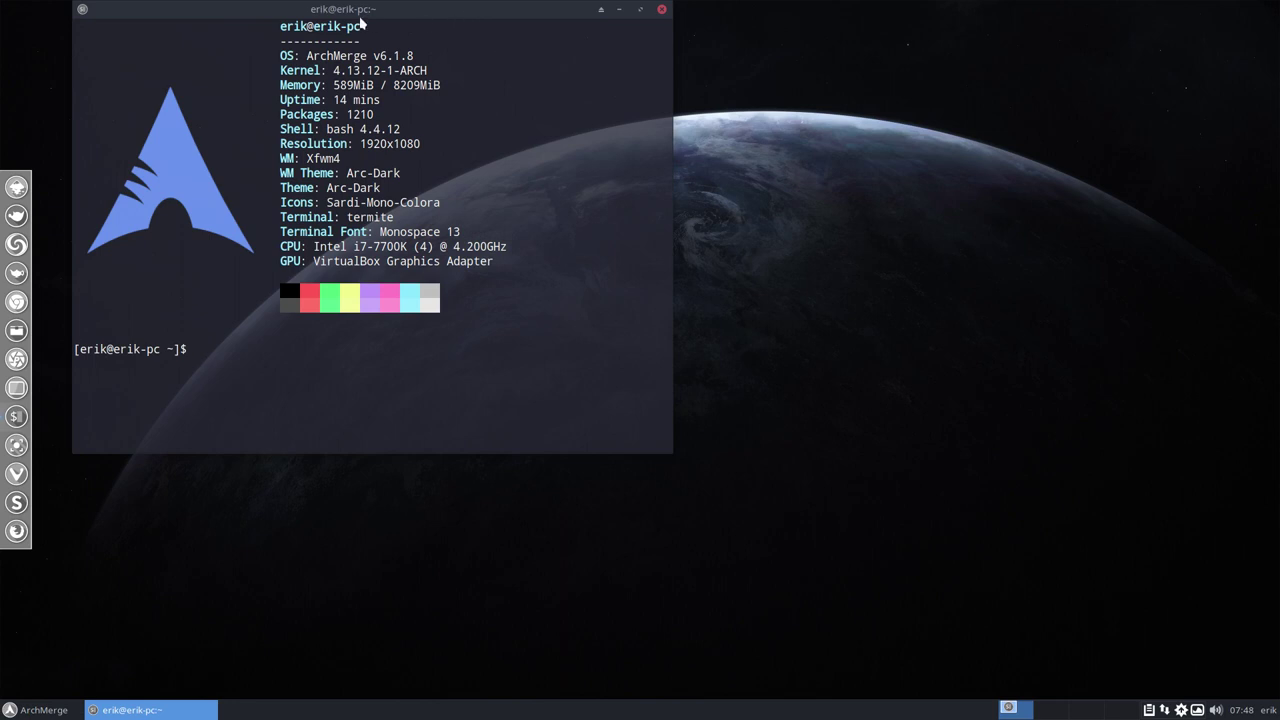
pyautogui.moveTo(364, 10); pyautogui.dragTo(533, 105)
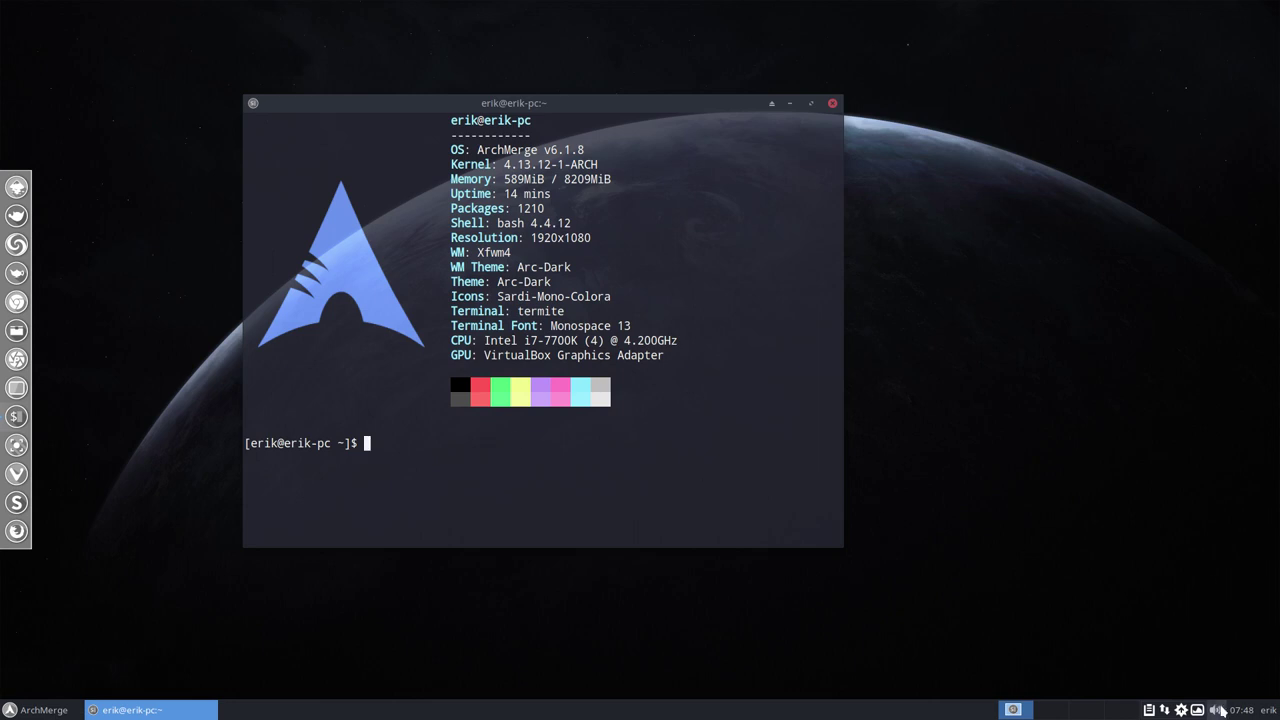
pyautogui.click(1242, 710)
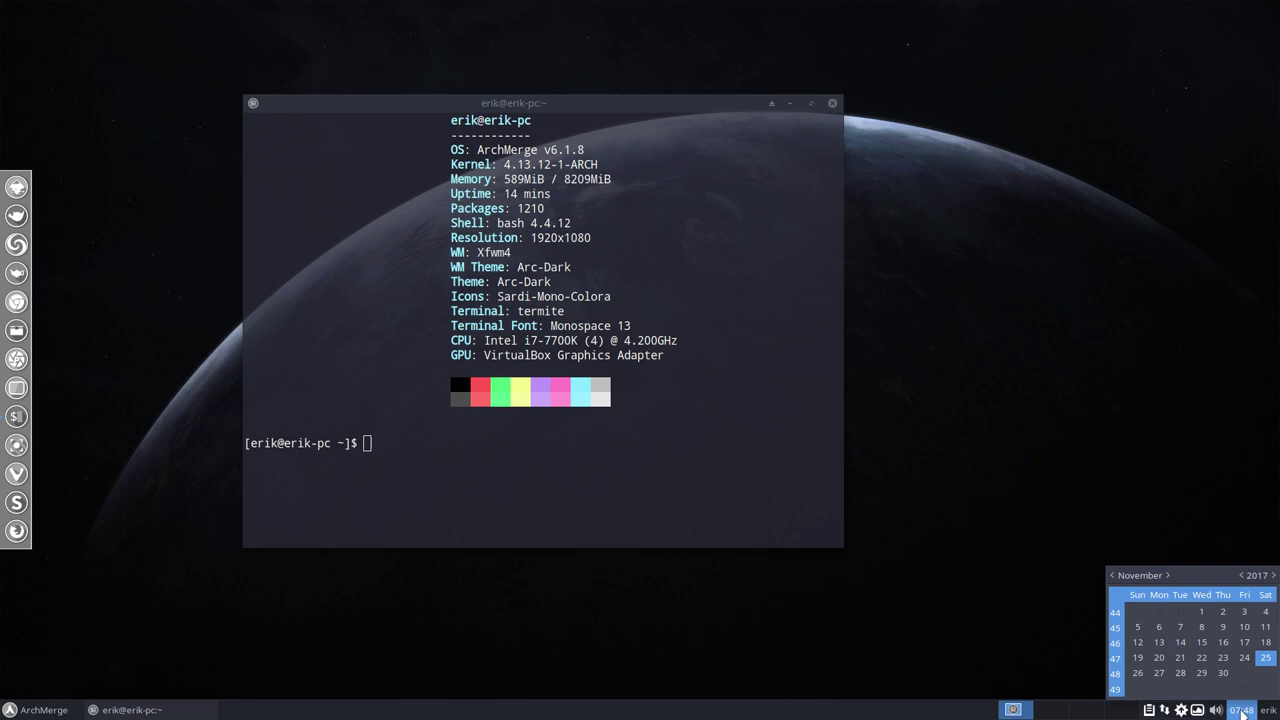
pyautogui.click(1244, 712)
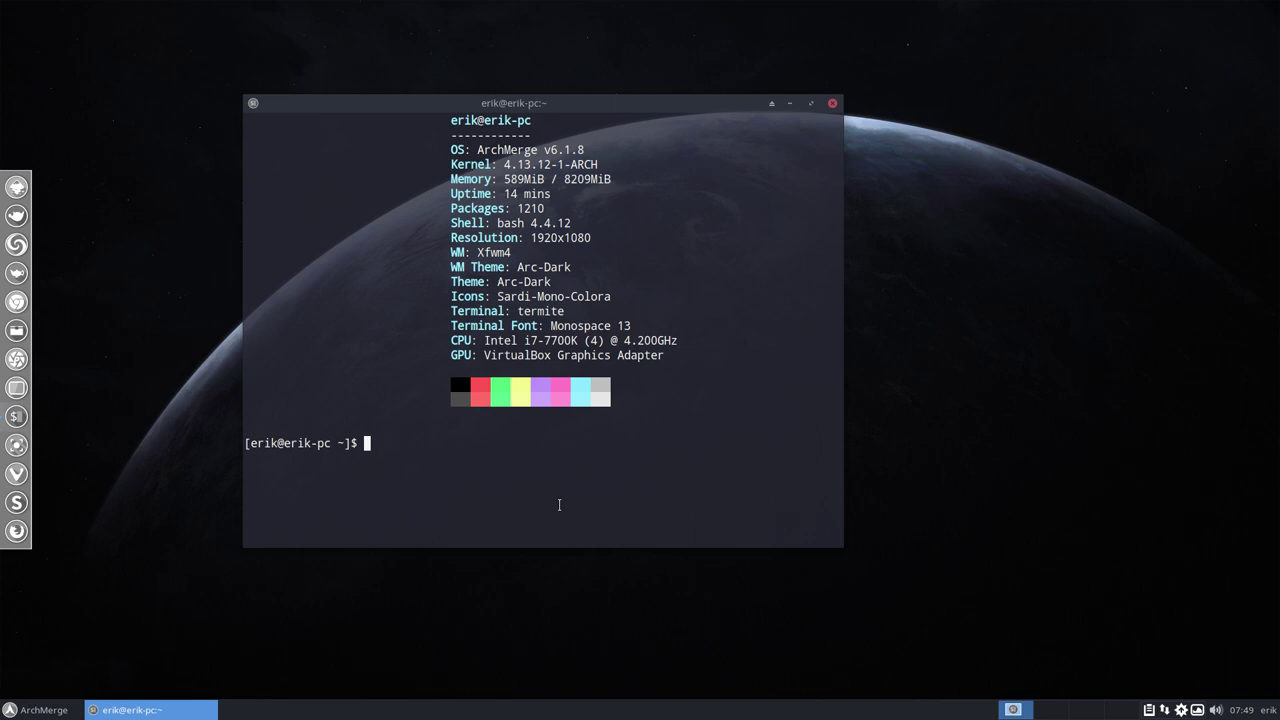
pyautogui.write('pac')
# Run 'packer spotify', pick package 1, and build without editing the PKGBUILD; it fails with 404
pyautogui.press('BackSpace')
pyautogui.write('cker')
pyautogui.write(' spoti')
pyautogui.write('fy')
pyautogui.press('Return')
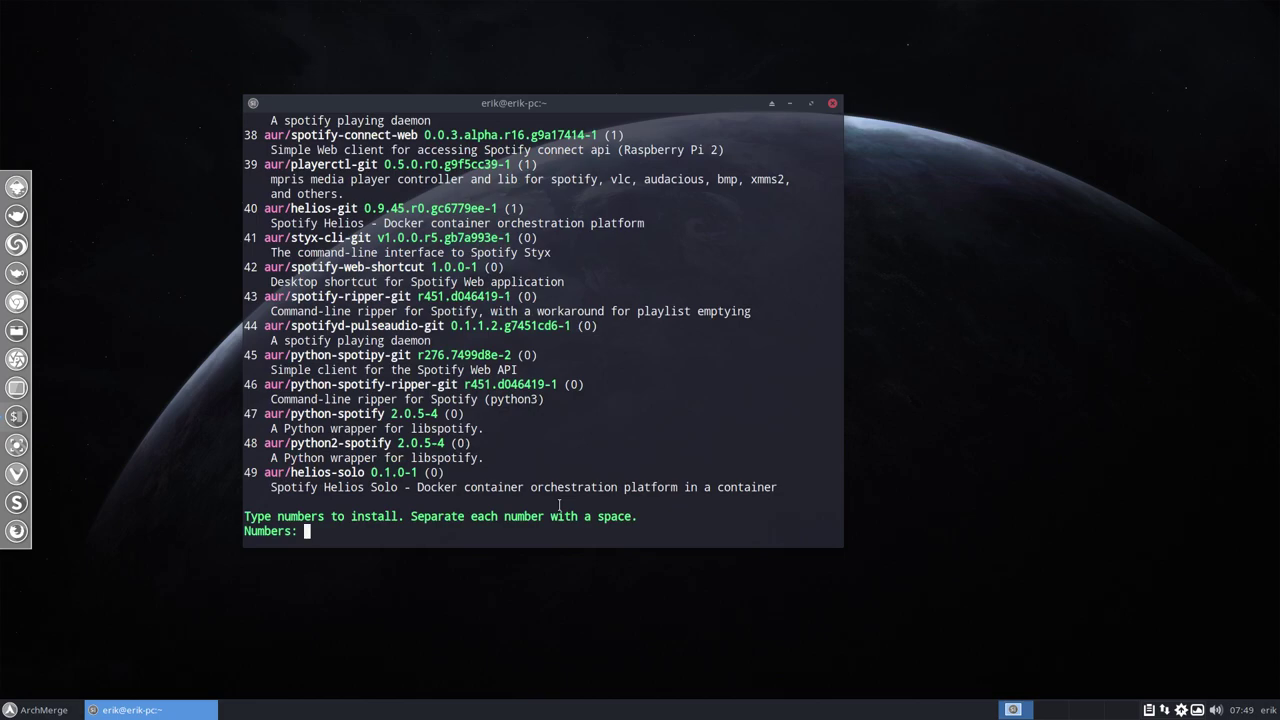
pyautogui.scroll(5, 559, 503)
pyautogui.scroll(5, 562, 500)
pyautogui.scroll(5, 564, 499)
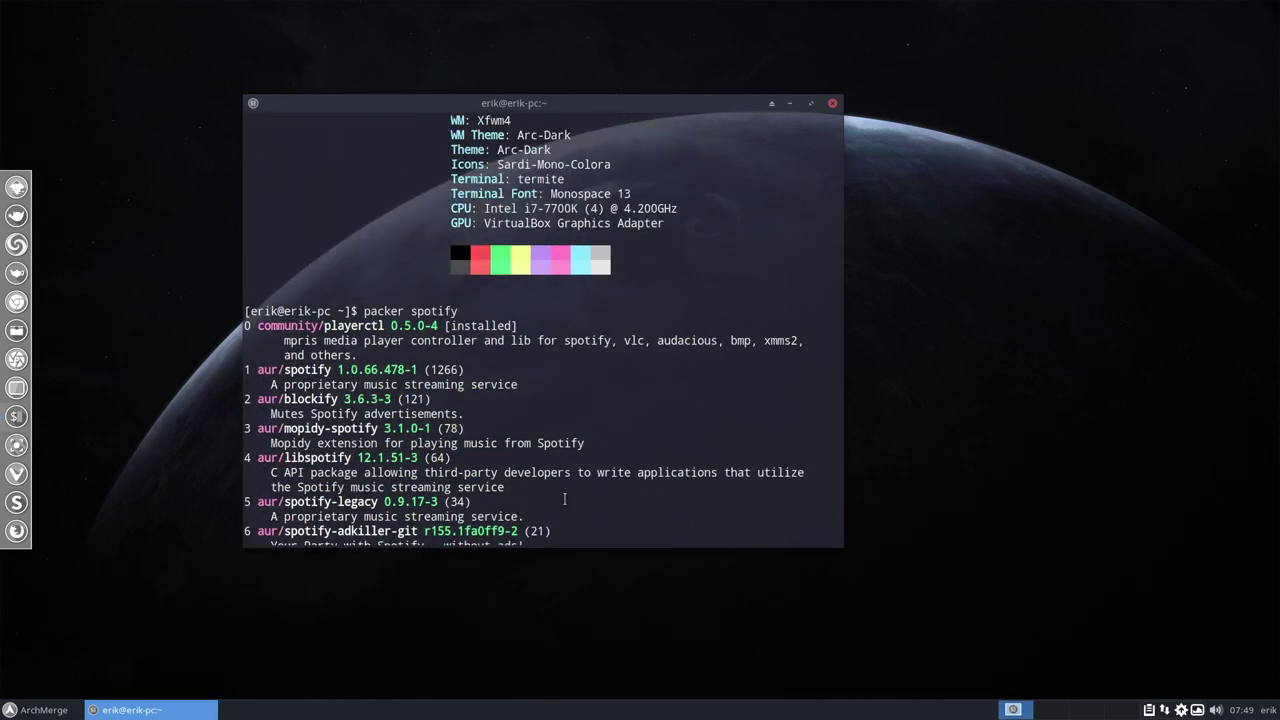
pyautogui.write('1')
pyautogui.press('Return')
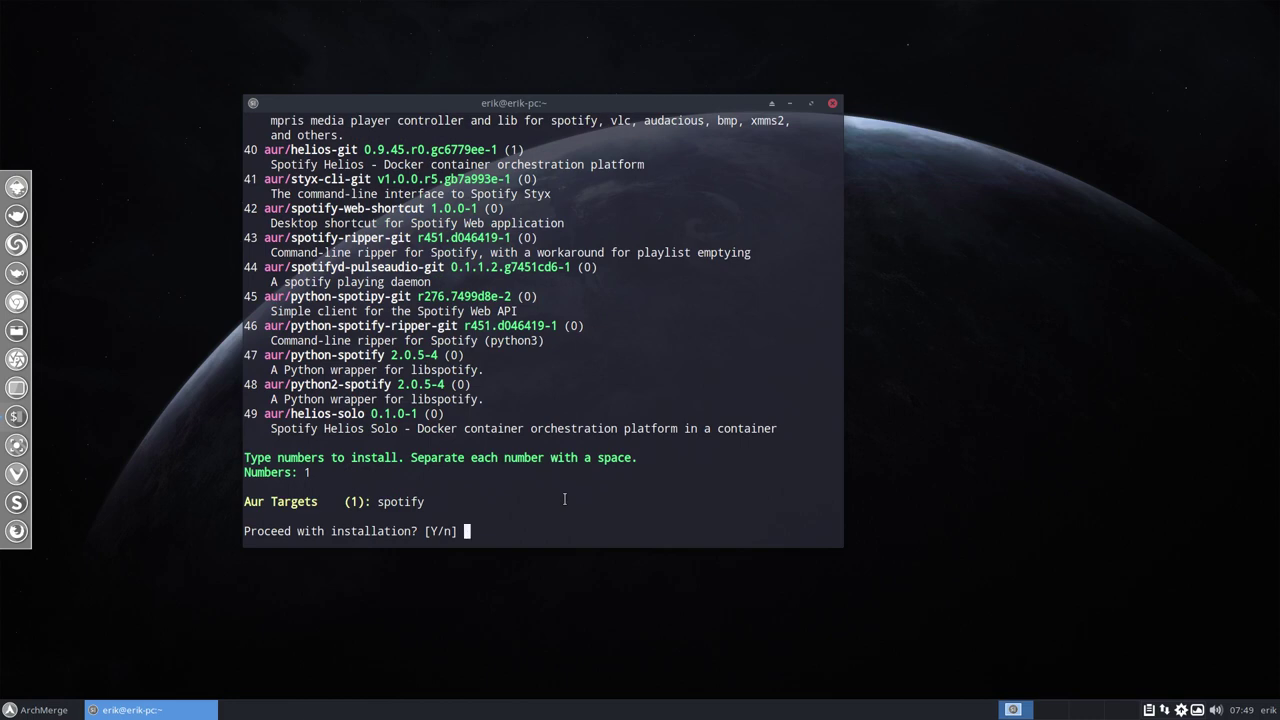
pyautogui.write('y')
pyautogui.press('Return')
pyautogui.write('n')
pyautogui.press('Return')
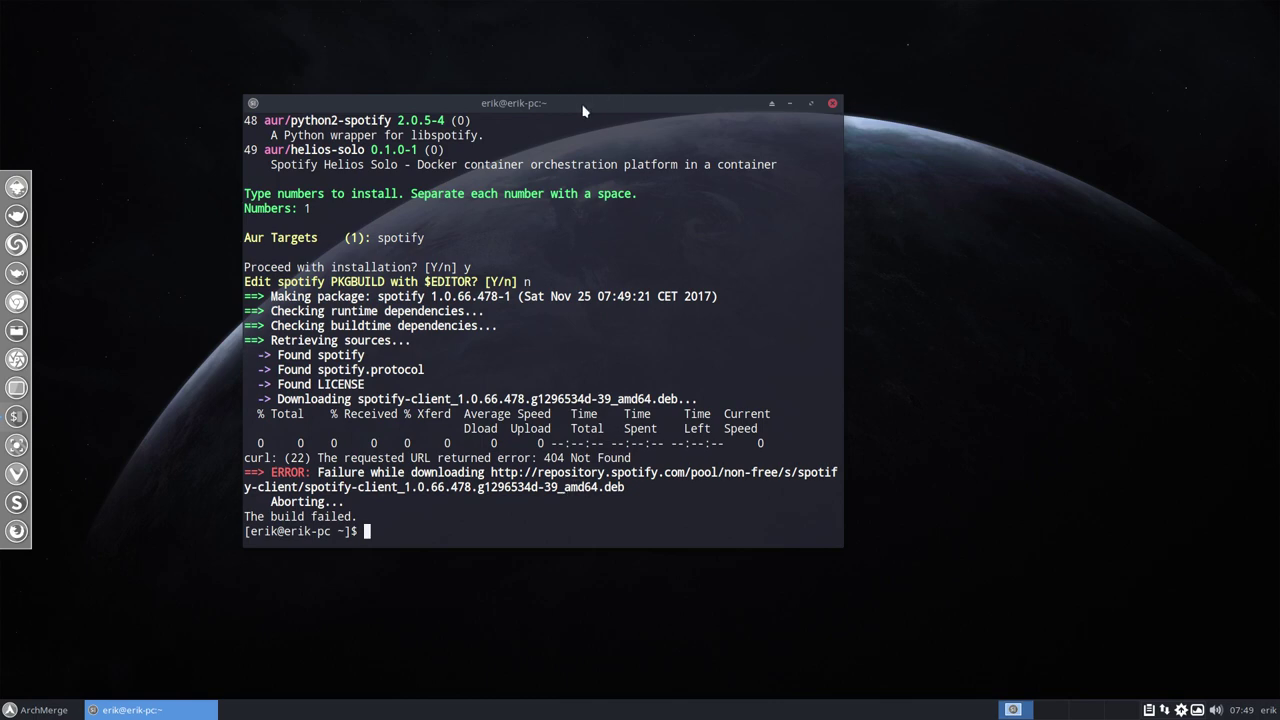
pyautogui.moveTo(583, 110); pyautogui.dragTo(956, 121)
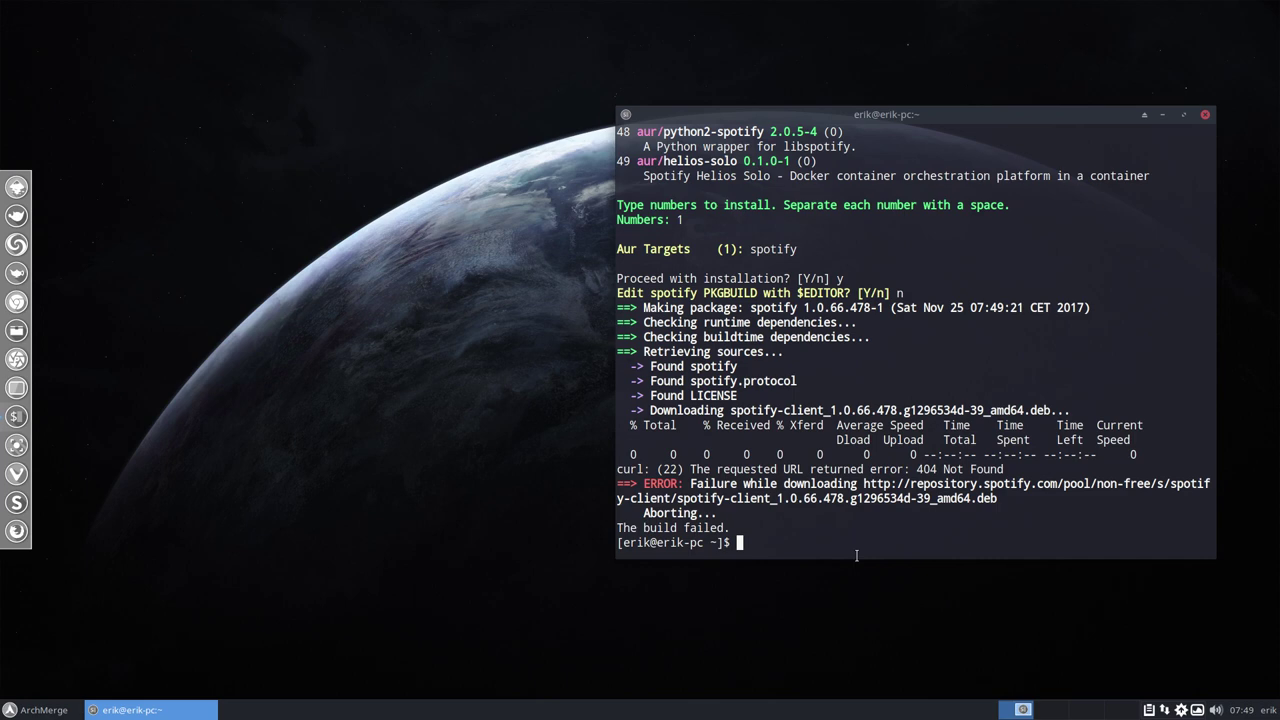
# Maximize Firefox and run a web search for 'aur packages'
pyautogui.click(298, 458)
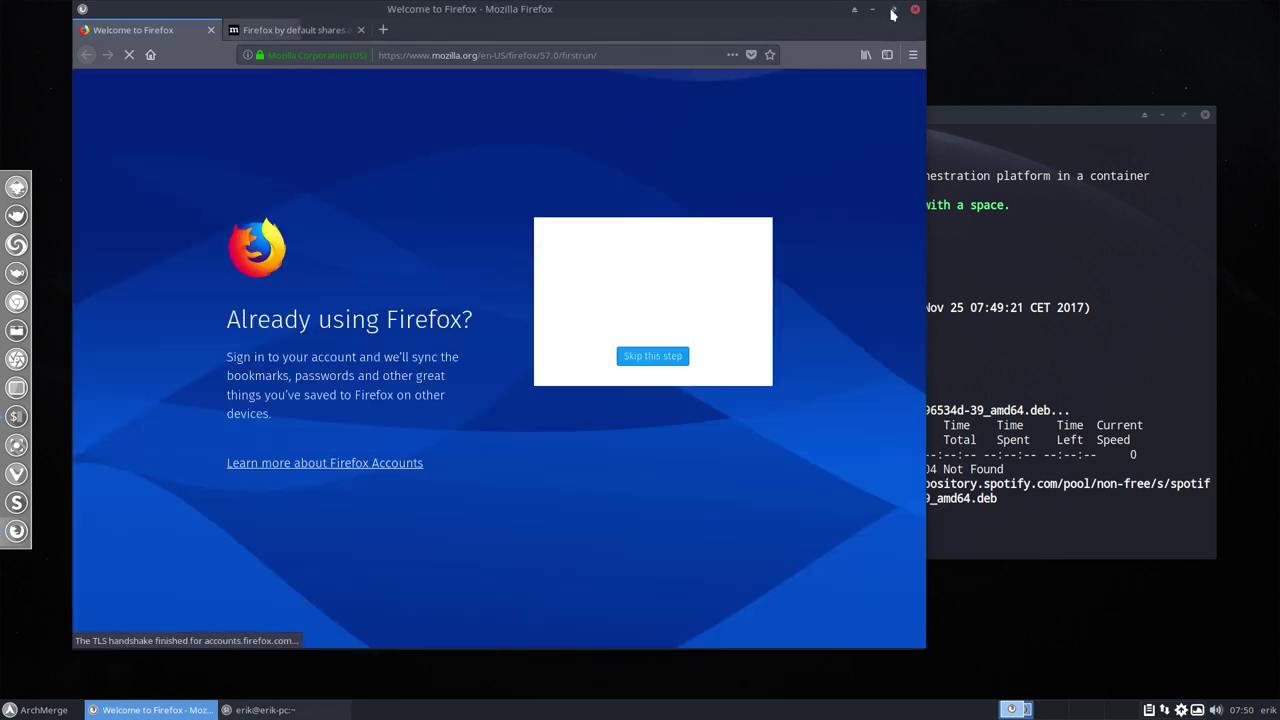
pyautogui.click(893, 13)
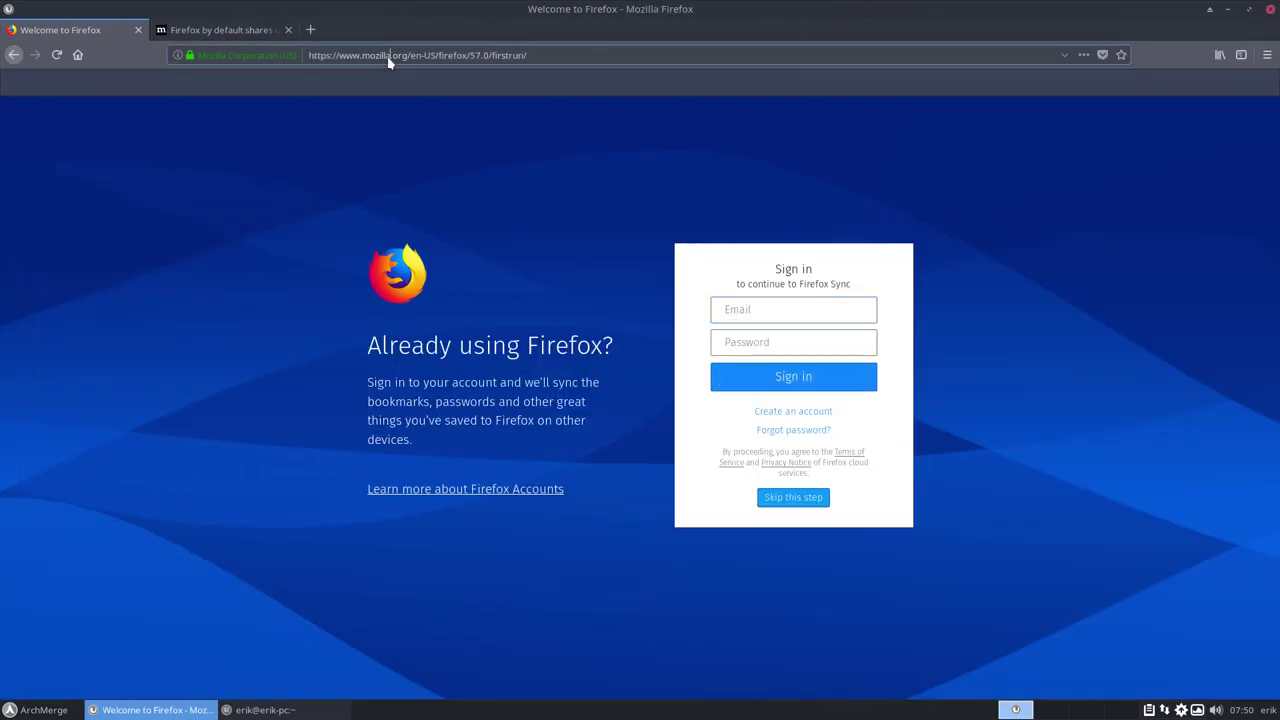
pyautogui.click(389, 58)
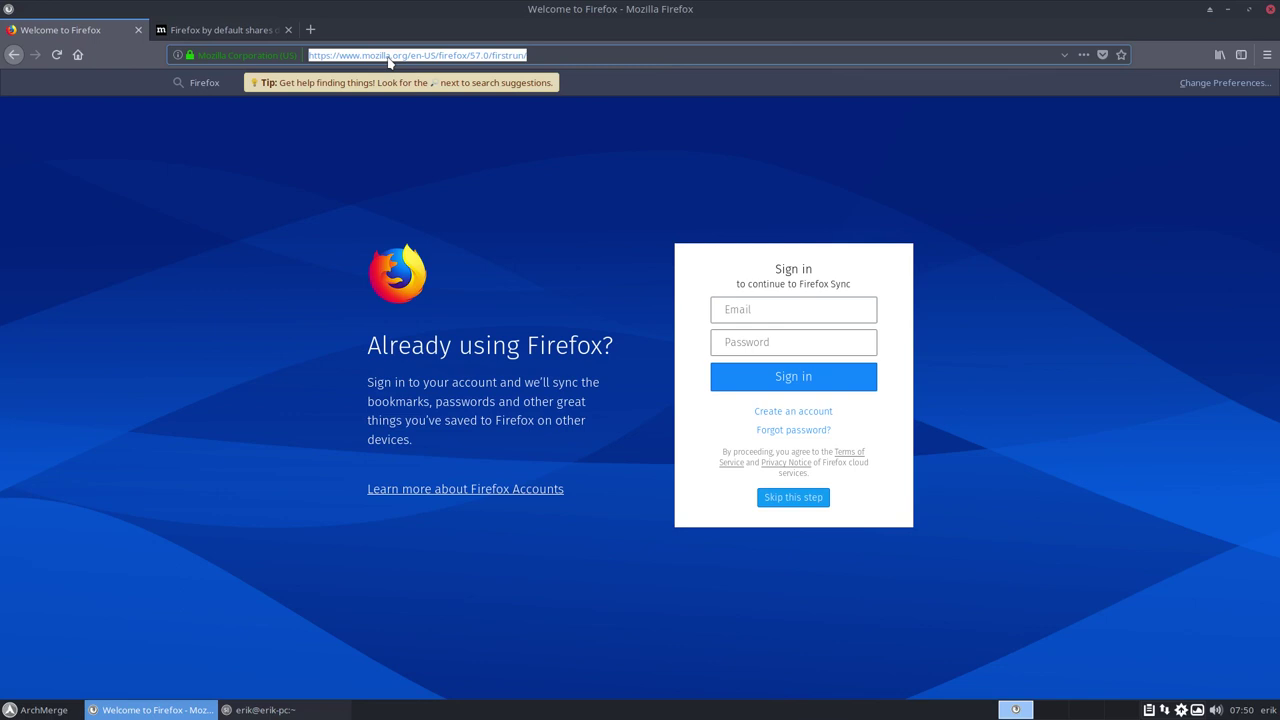
pyautogui.write('aur')
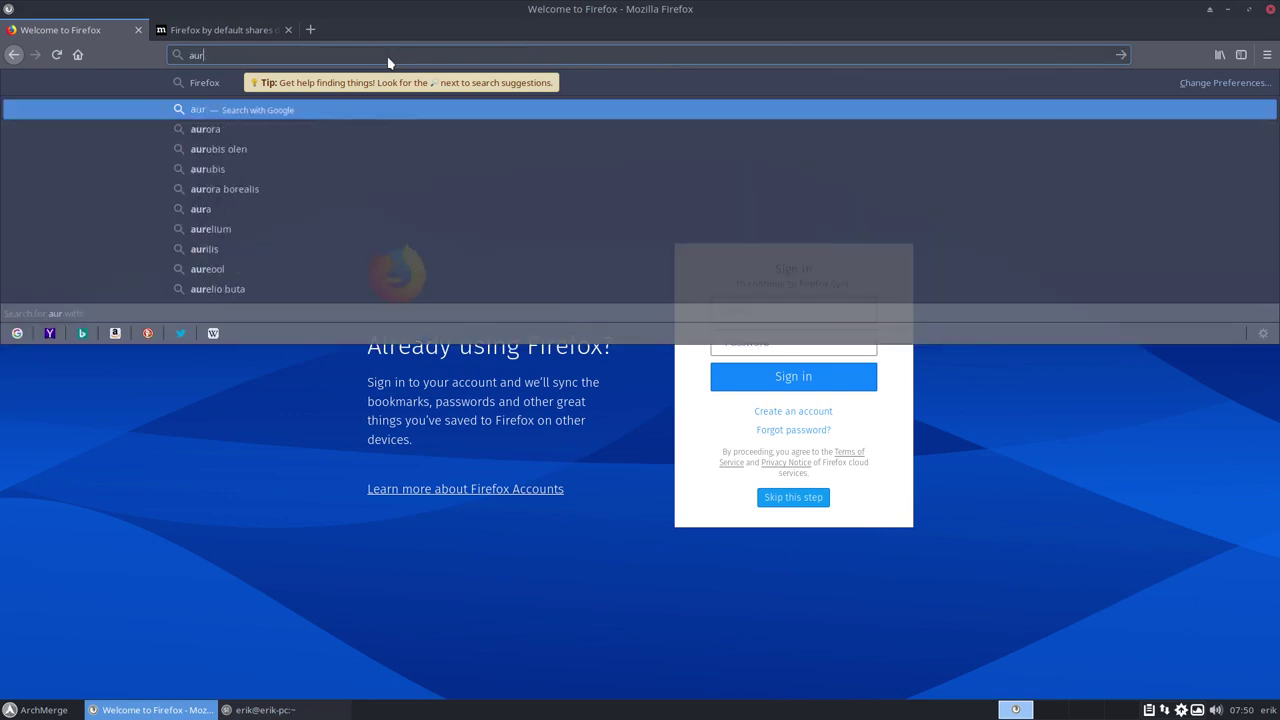
pyautogui.write(' pack')
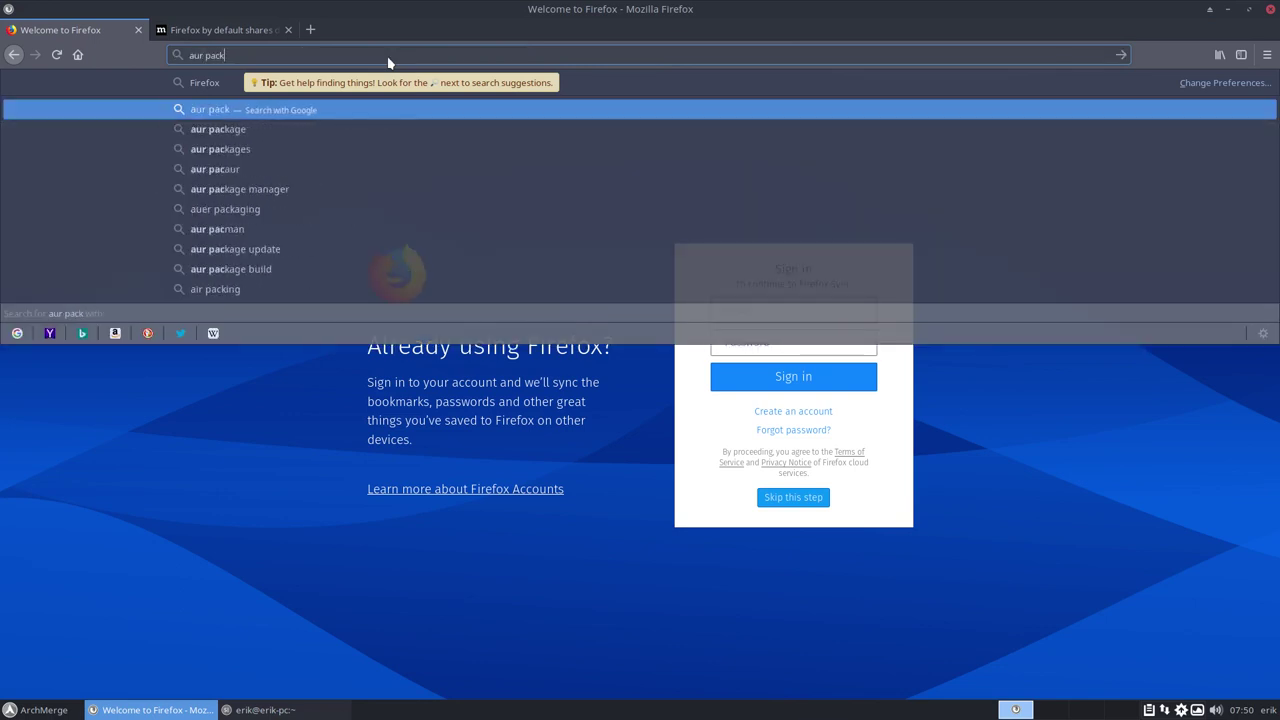
pyautogui.write('ages')
pyautogui.press('Return')
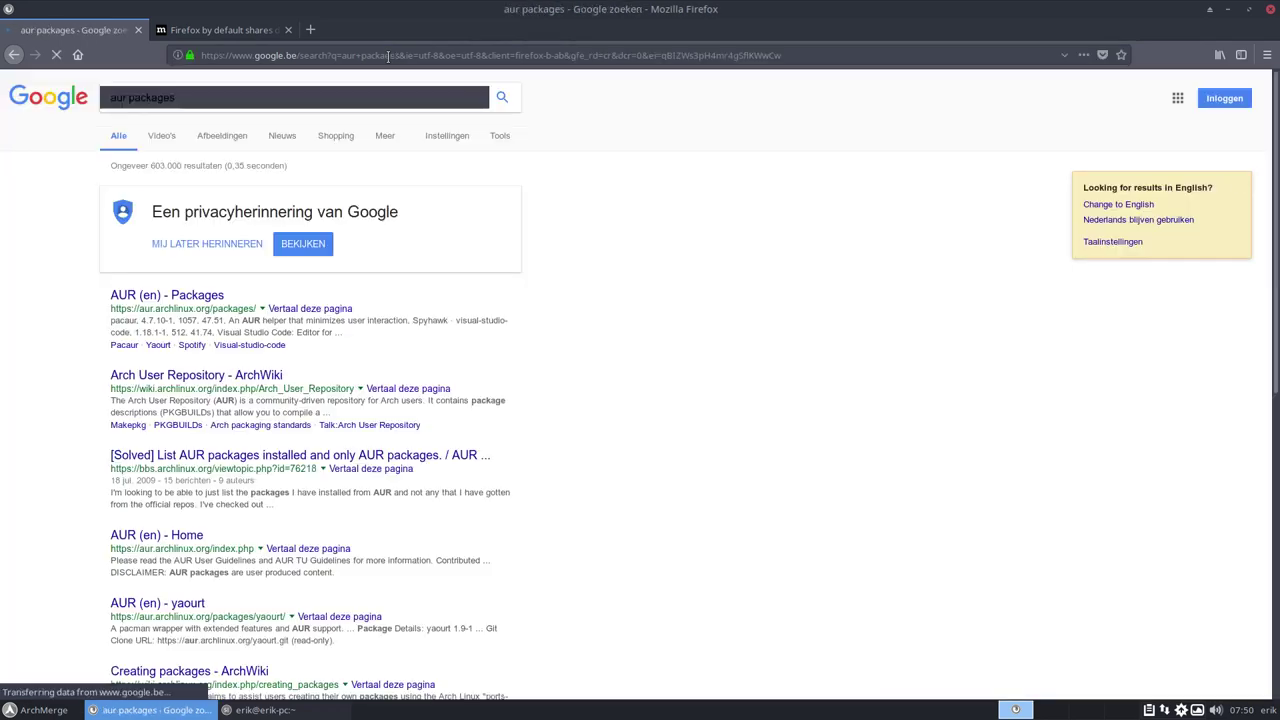
# Open the AUR package search and search the keyword 'spotify', listing 51 results
pyautogui.click(167, 295)
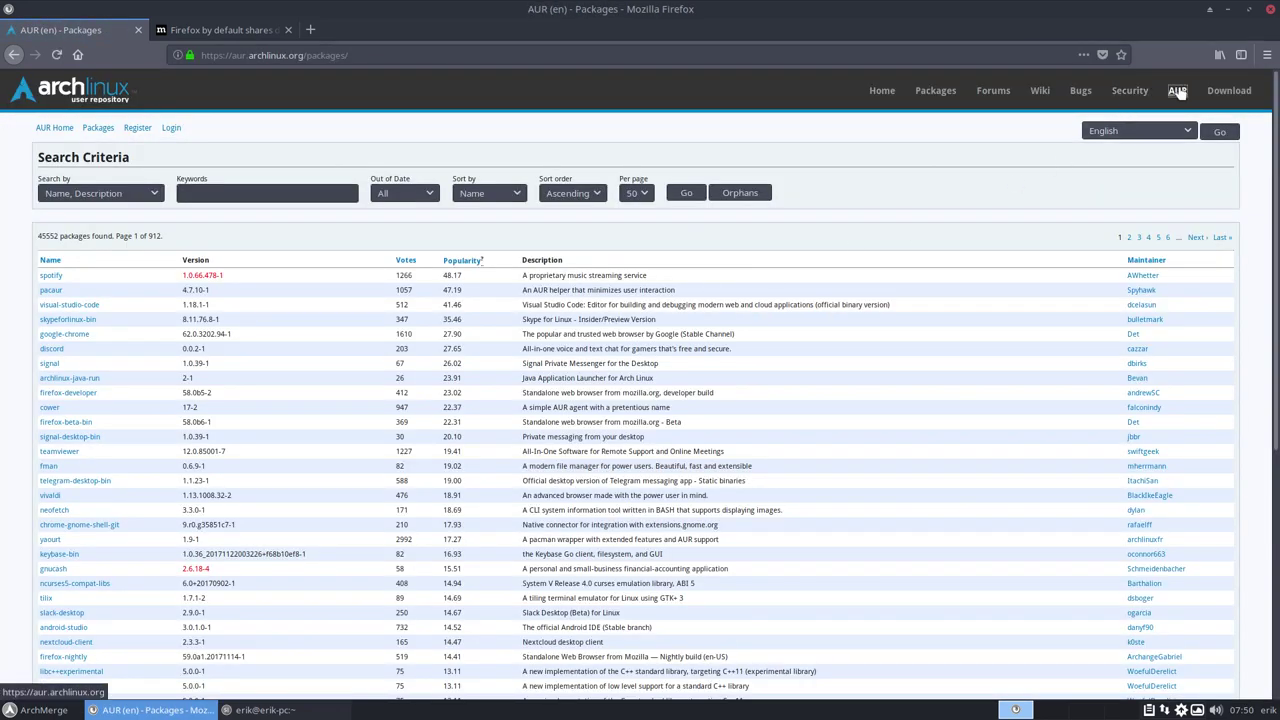
pyautogui.click(1178, 90)
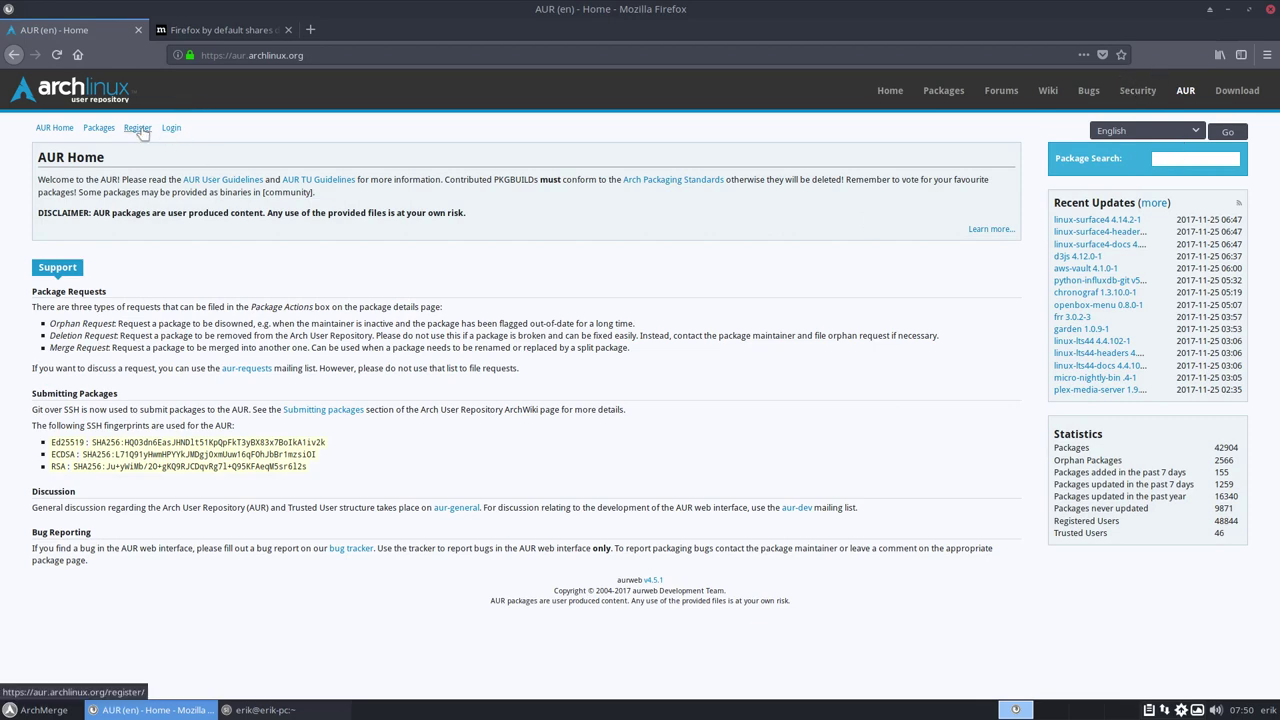
pyautogui.click(98, 128)
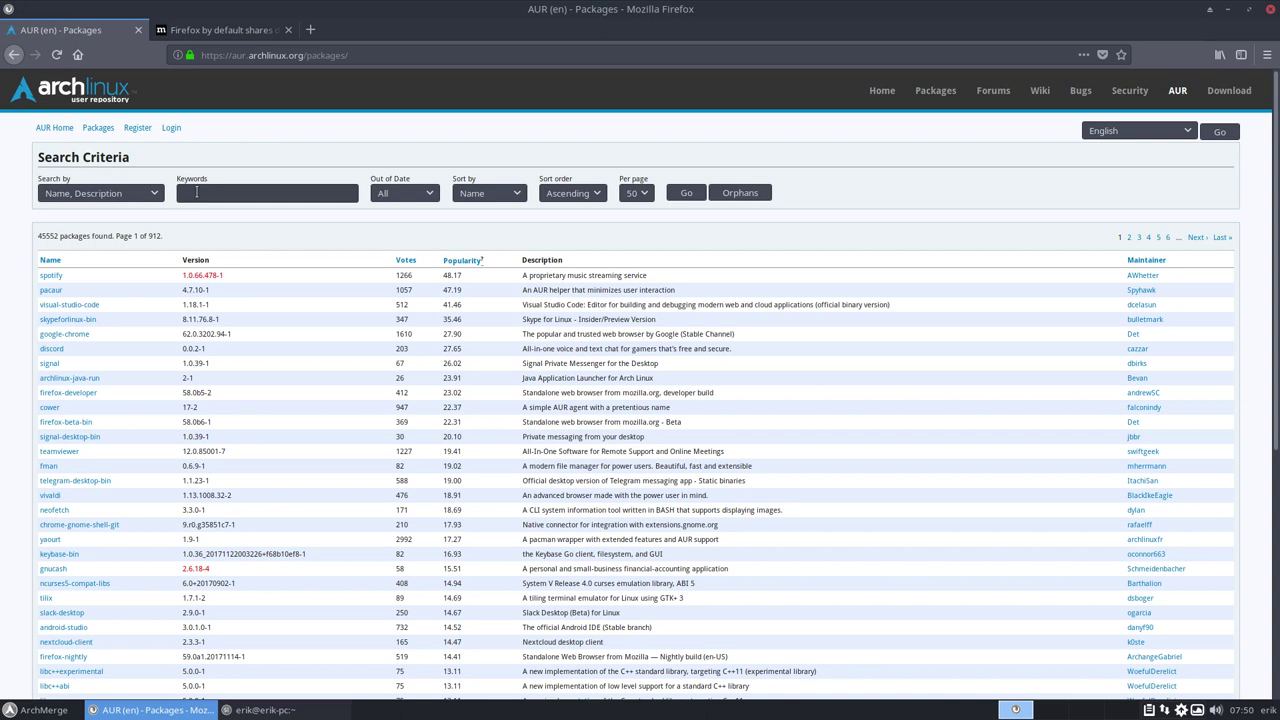
pyautogui.click(196, 193)
pyautogui.write('spotify')
pyautogui.press('Return')
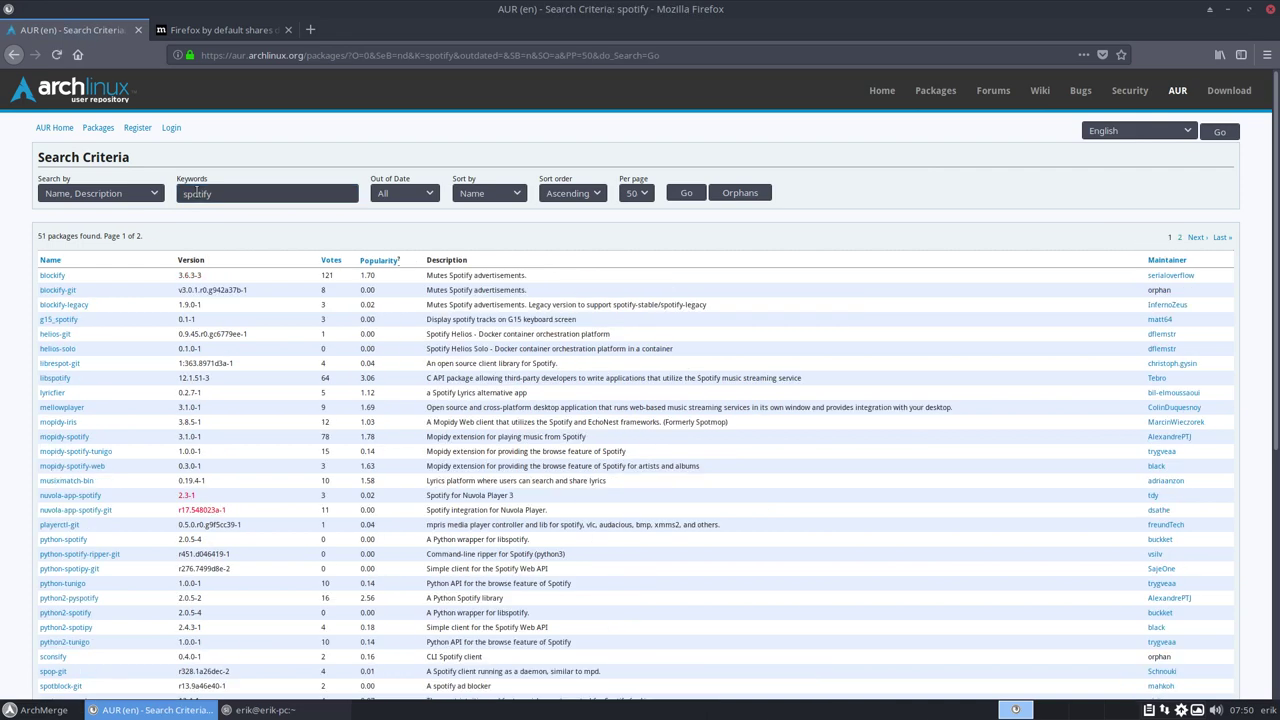
pyautogui.scroll(-5, 115, 465)
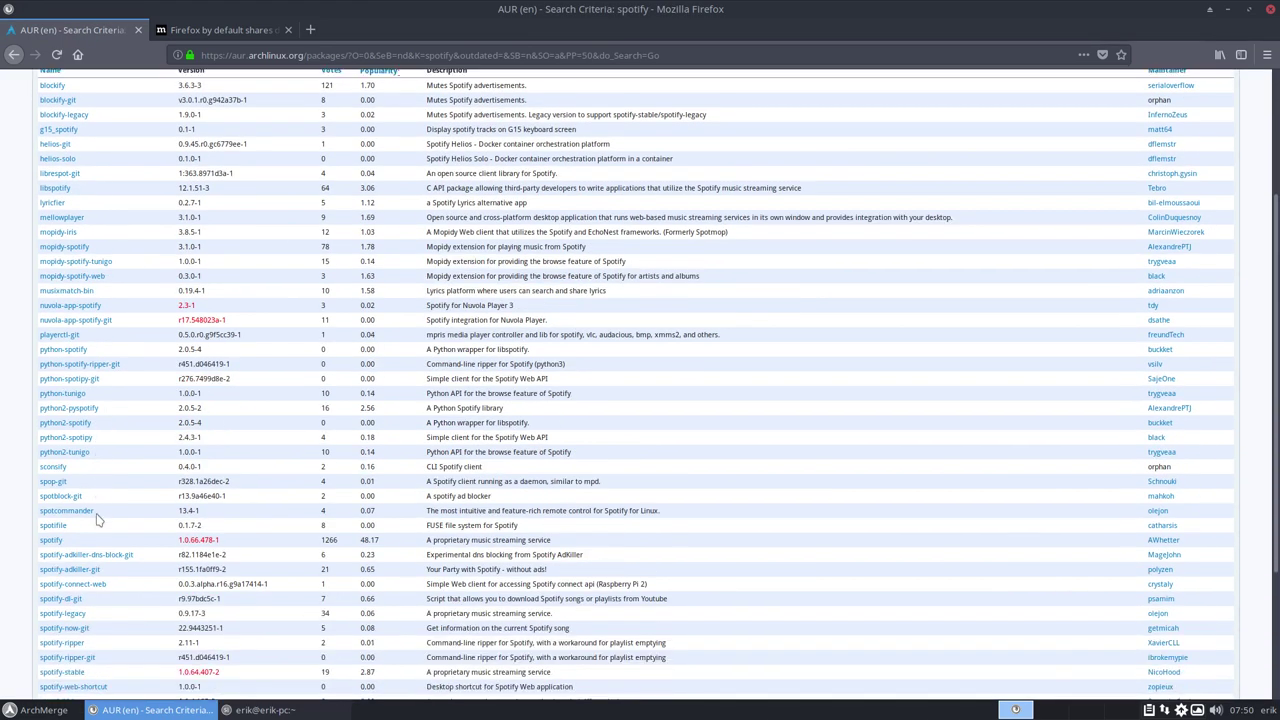
pyautogui.scroll(-3, 84, 517)
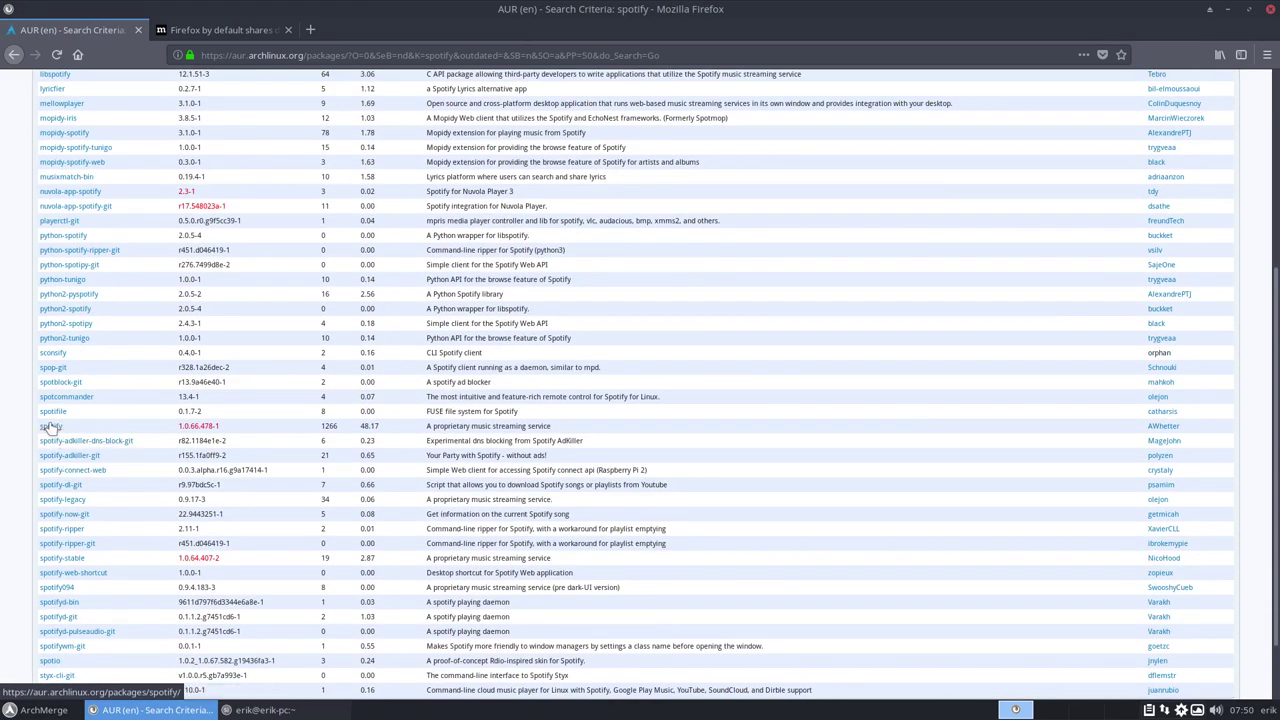
pyautogui.click(52, 426)
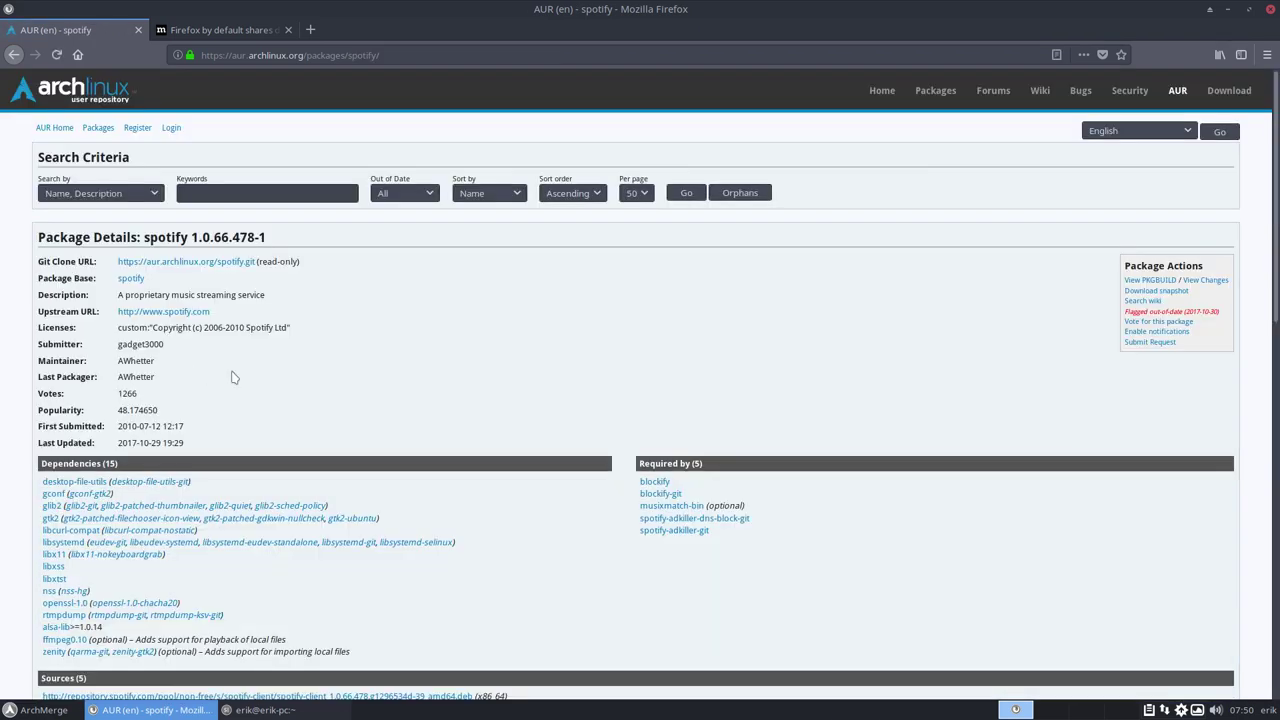
pyautogui.scroll(-4, 381, 378)
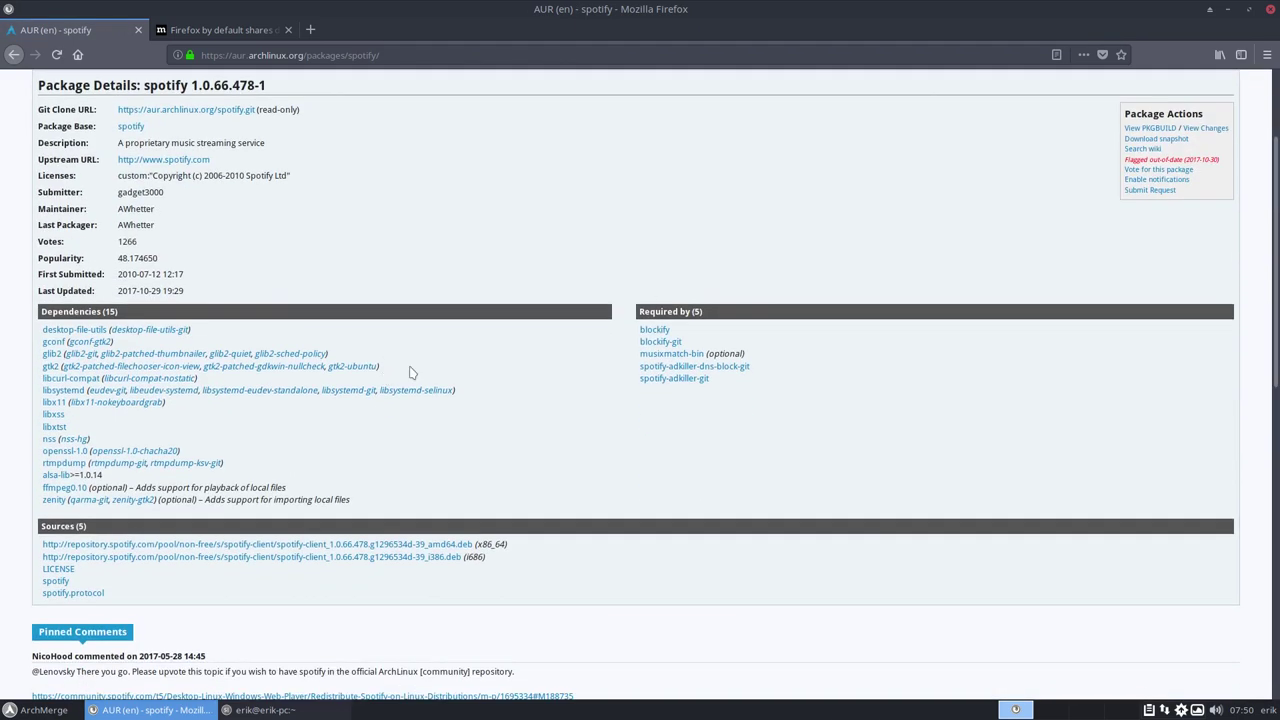
pyautogui.scroll(1, 410, 374)
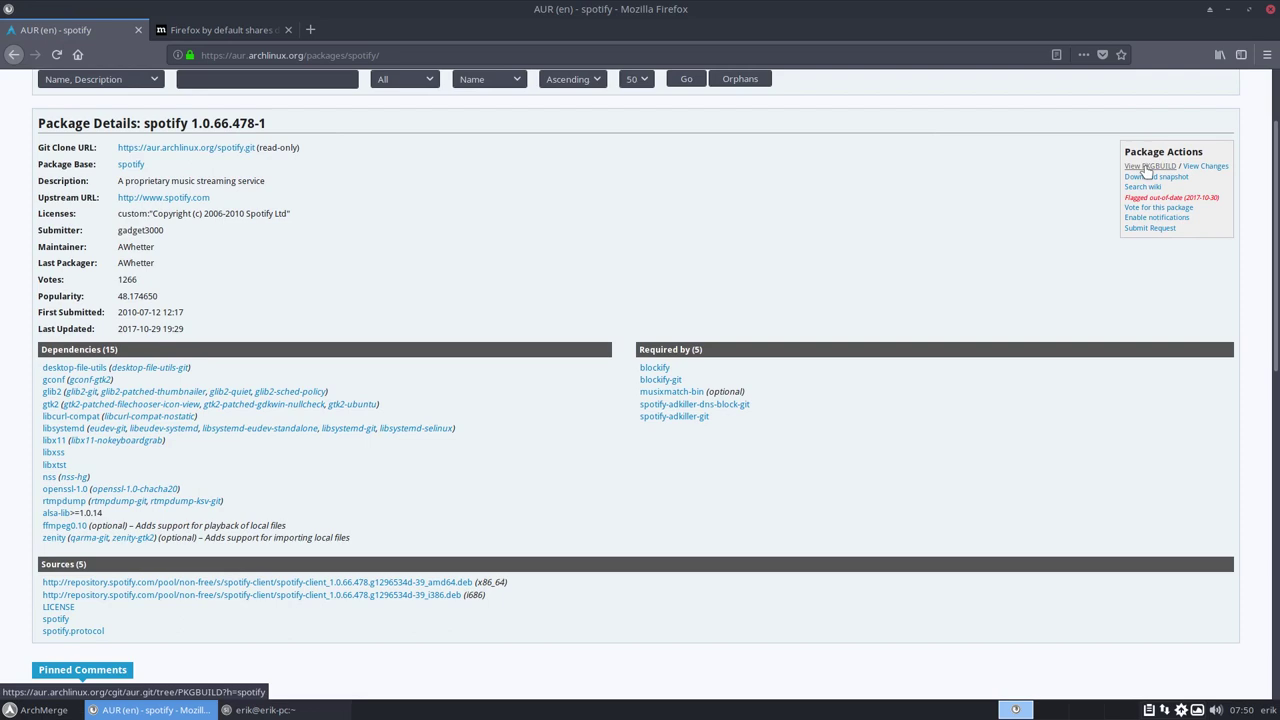
pyautogui.scroll(-3, 550, 424)
pyautogui.scroll(-4, 253, 513)
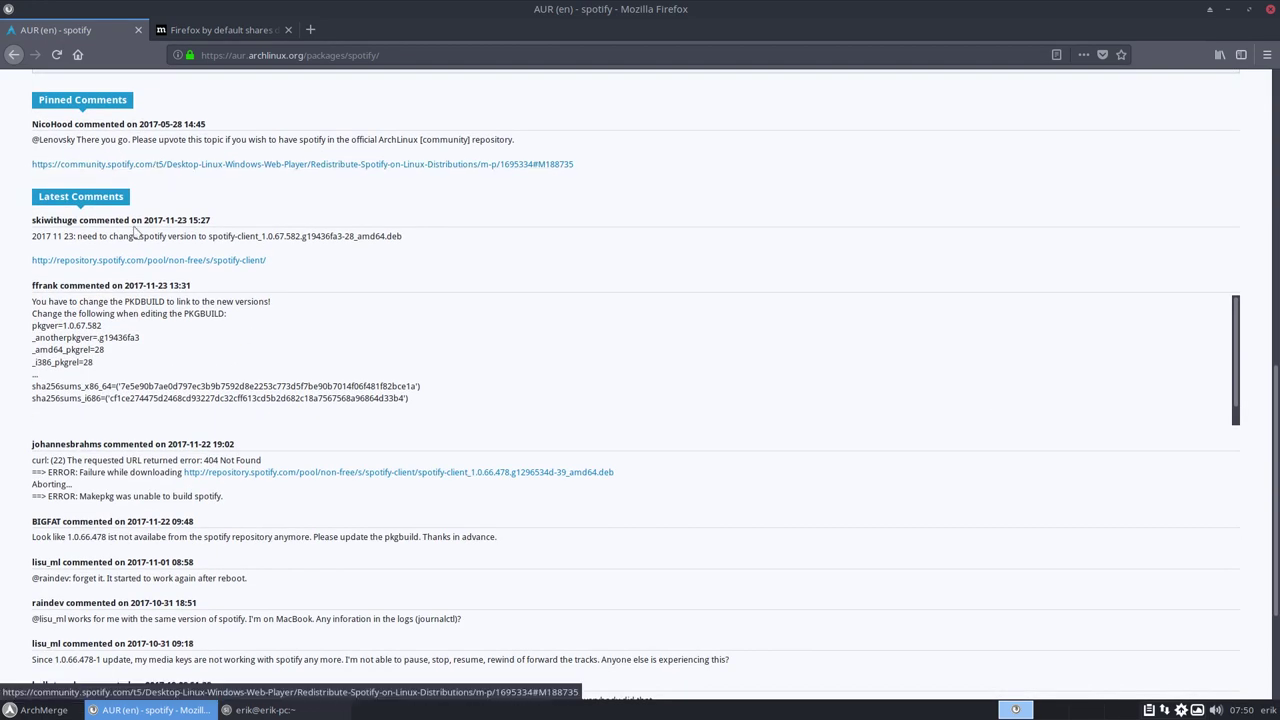
pyautogui.moveTo(88, 237); pyautogui.dragTo(402, 237)
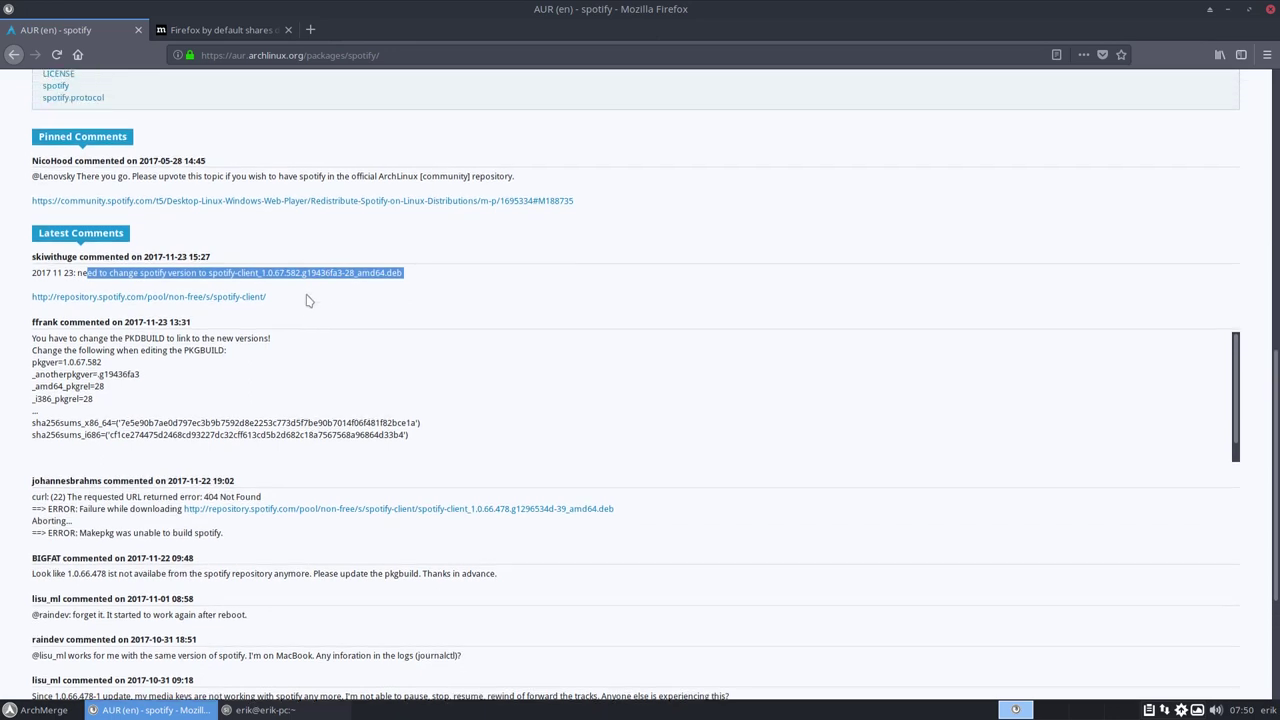
pyautogui.scroll(3, 309, 297)
pyautogui.scroll(-1, 288, 482)
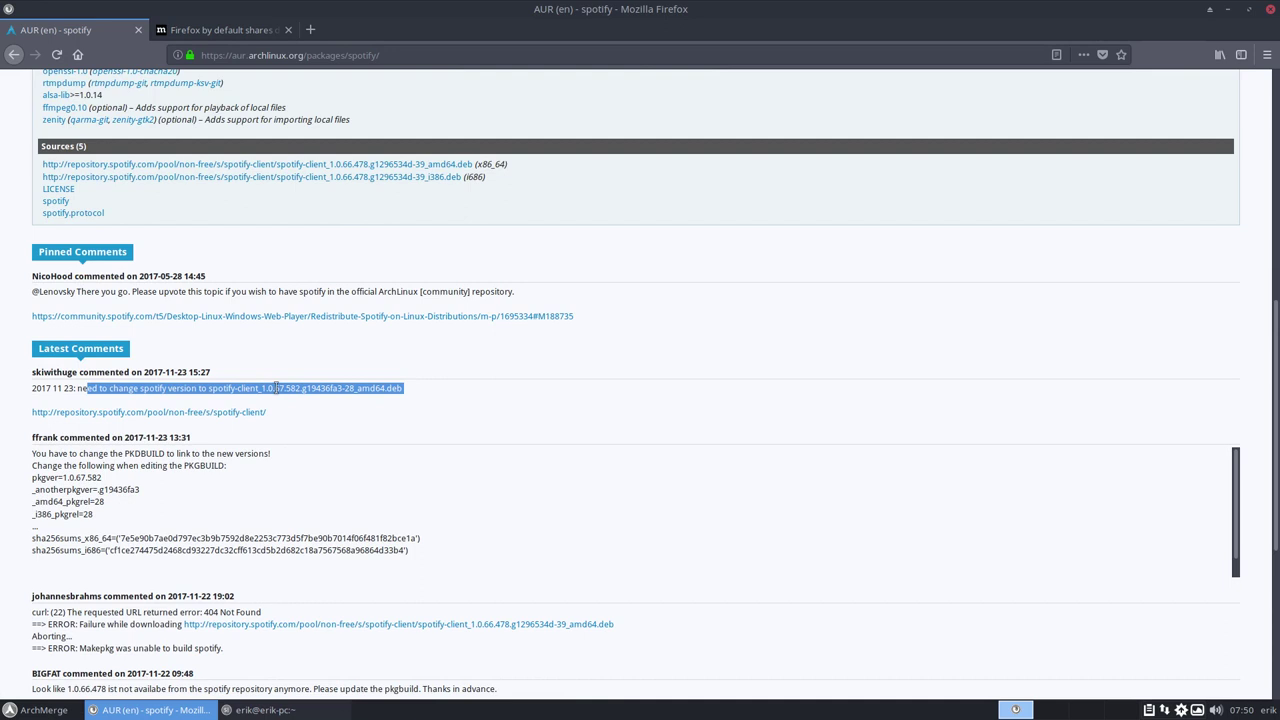
pyautogui.click(286, 511)
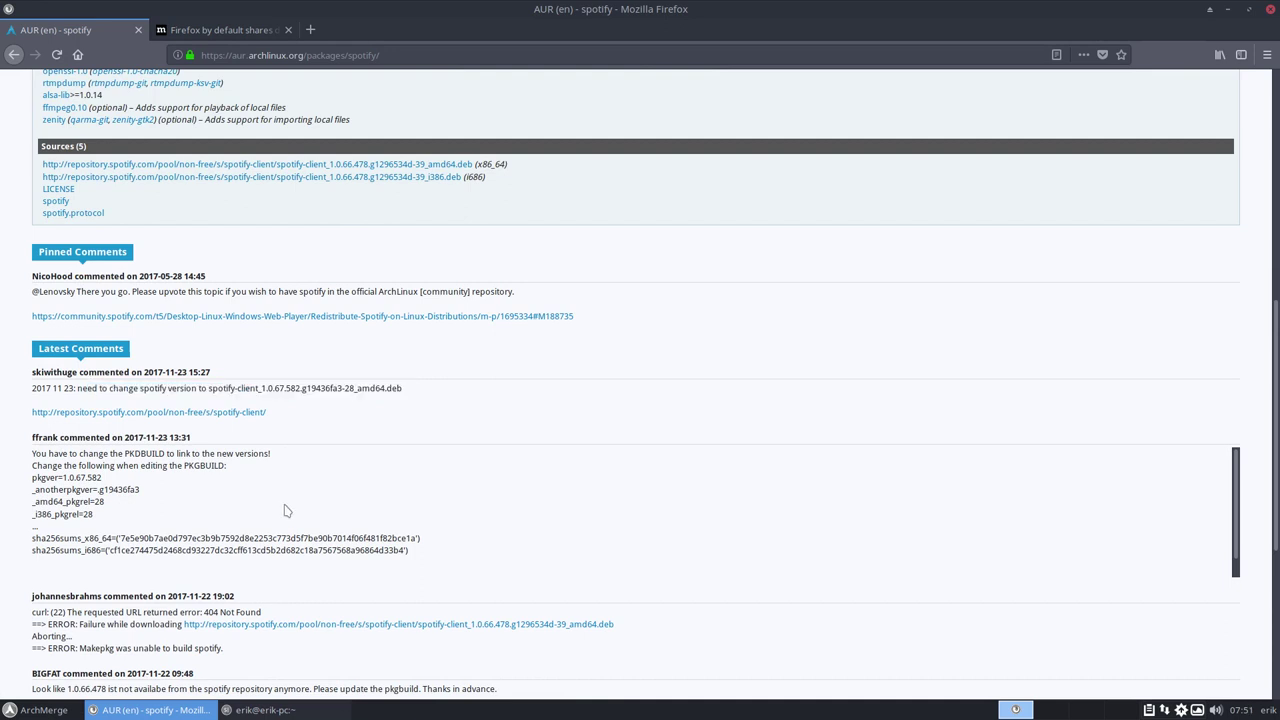
pyautogui.scroll(-2, 286, 511)
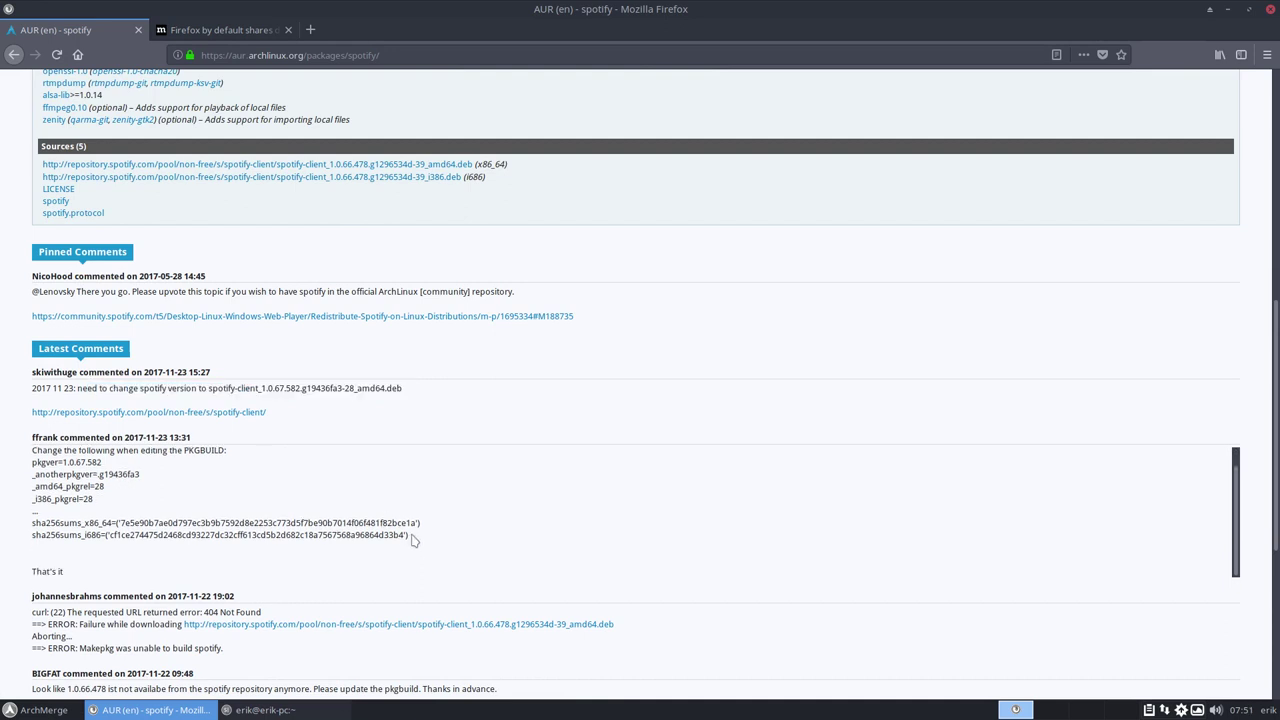
pyautogui.scroll(-1, 170, 529)
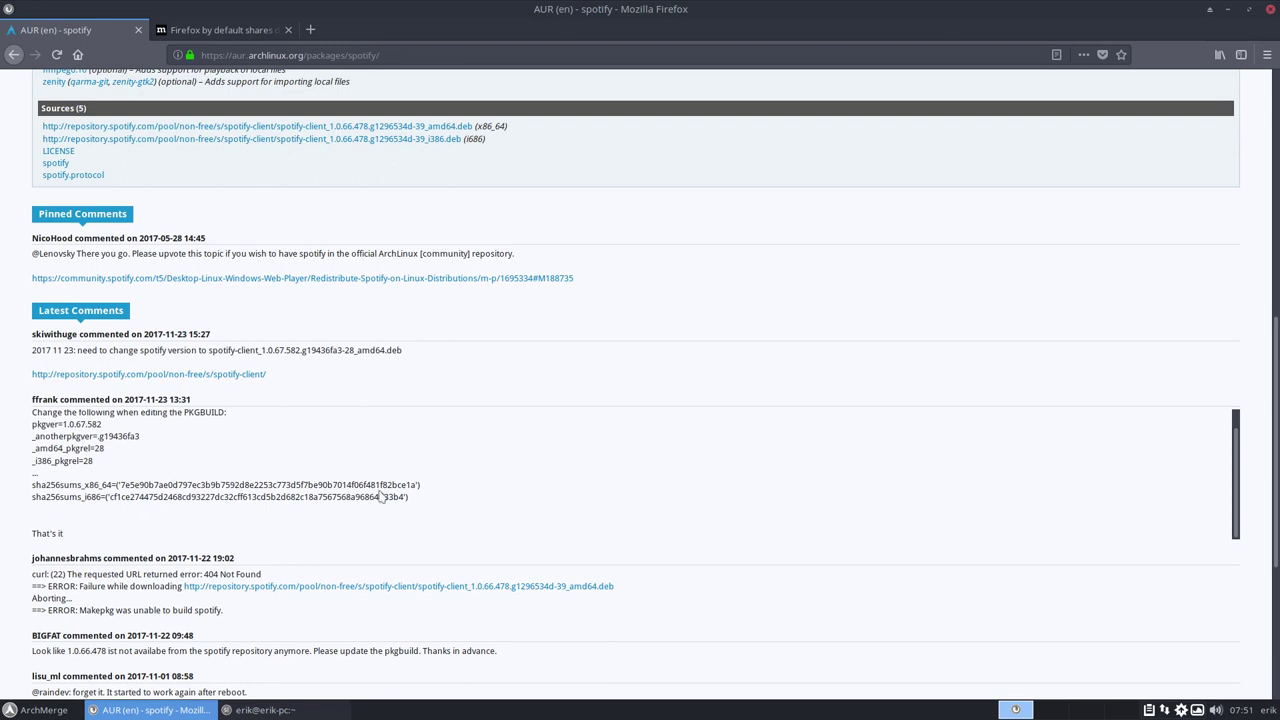
pyautogui.scroll(1, 381, 497)
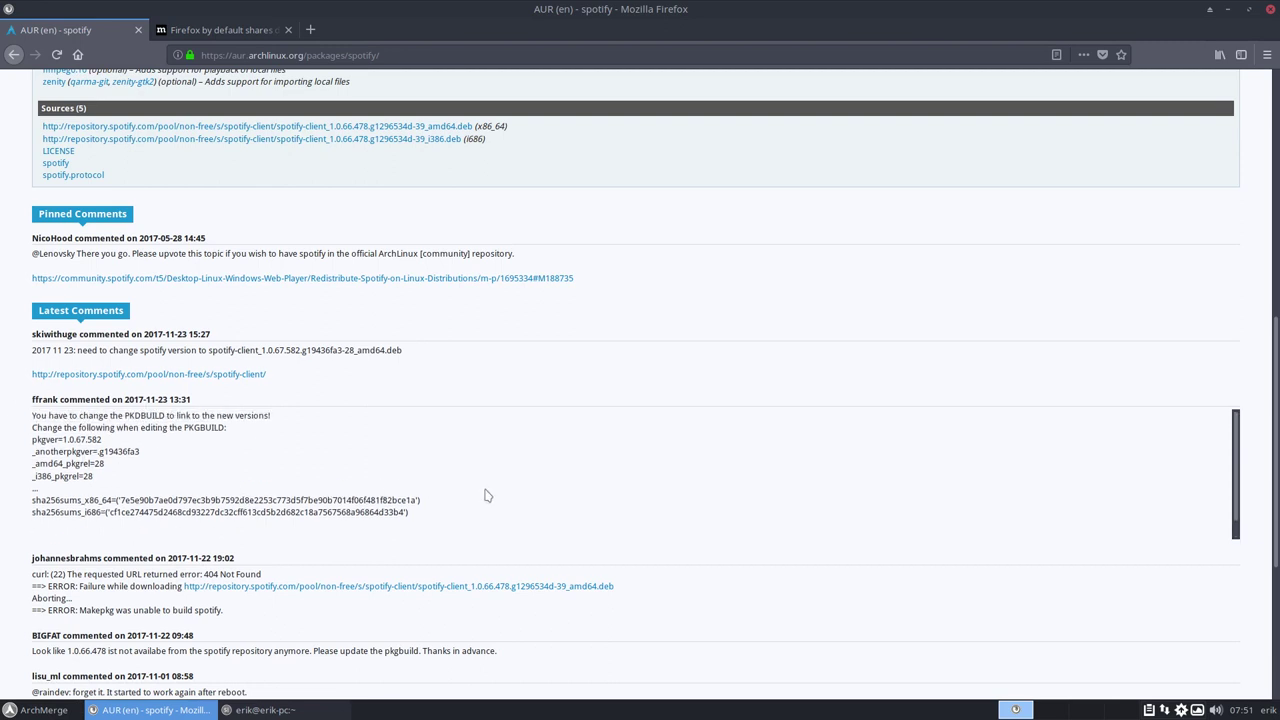
pyautogui.scroll(3, 487, 494)
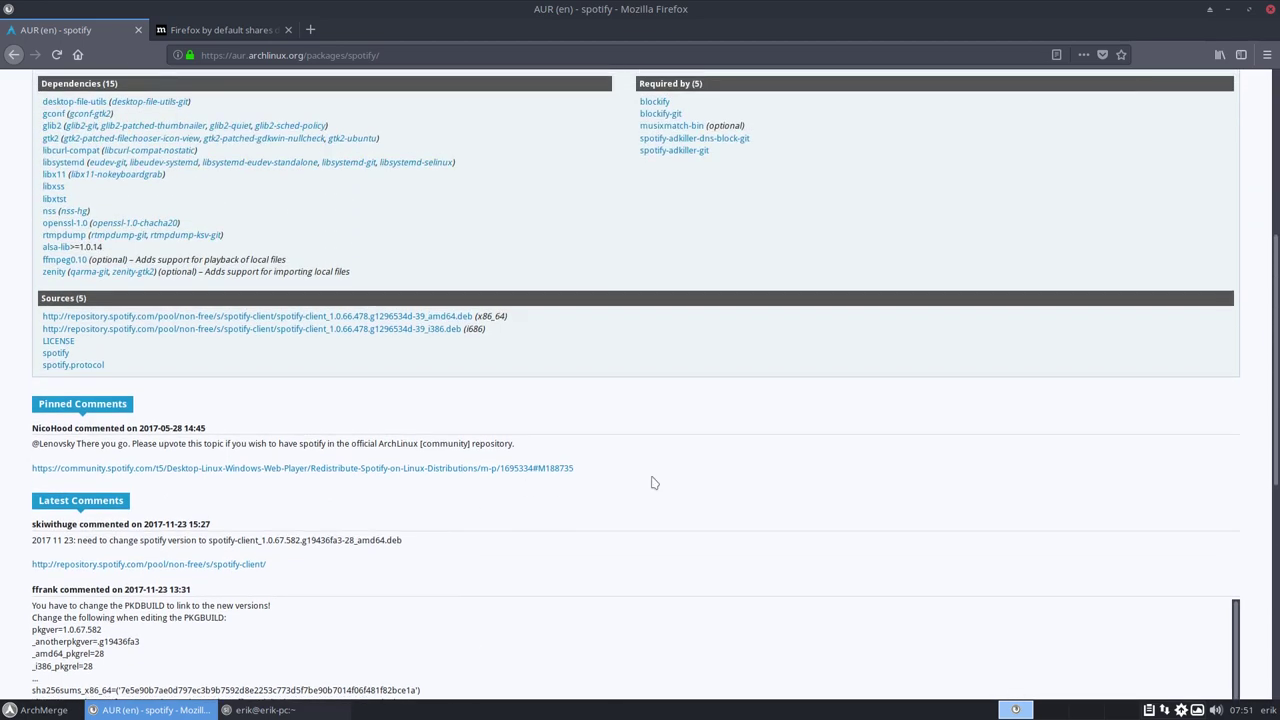
pyautogui.scroll(4, 650, 485)
pyautogui.scroll(3, 957, 386)
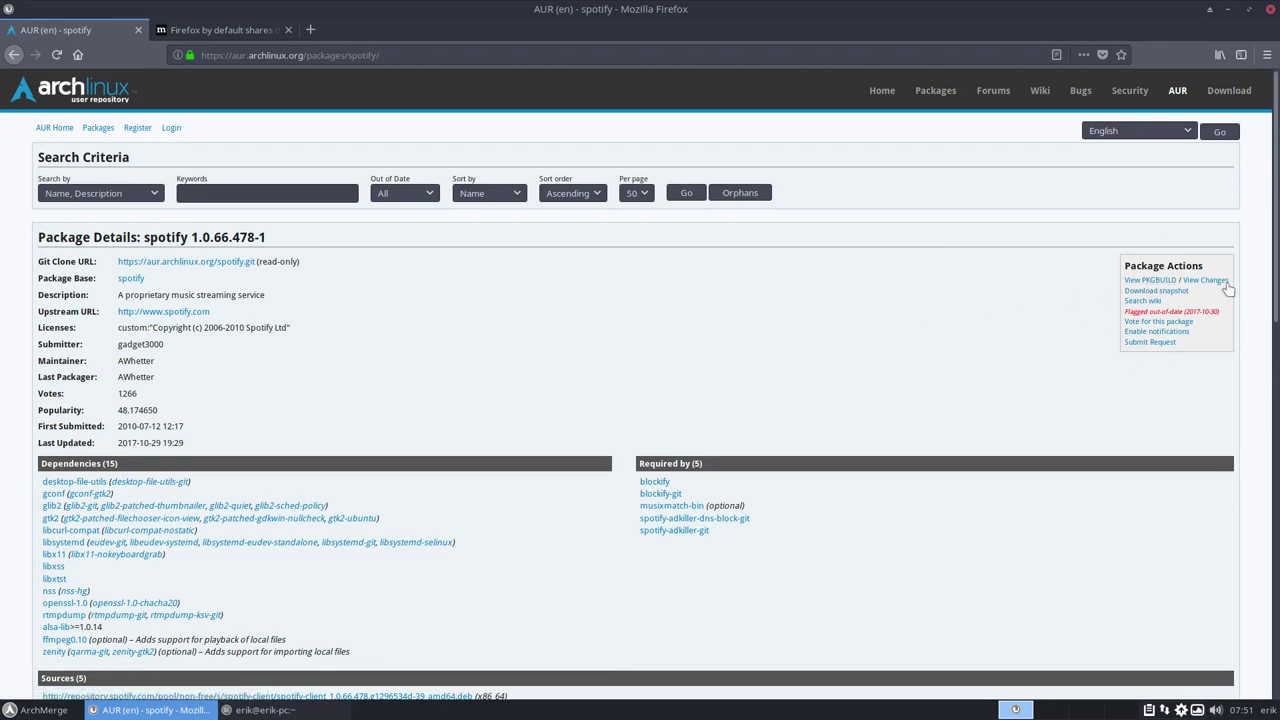
# Save the spotify.tar.gz snapshot, always saving such archives automatically
pyautogui.click(1156, 290)
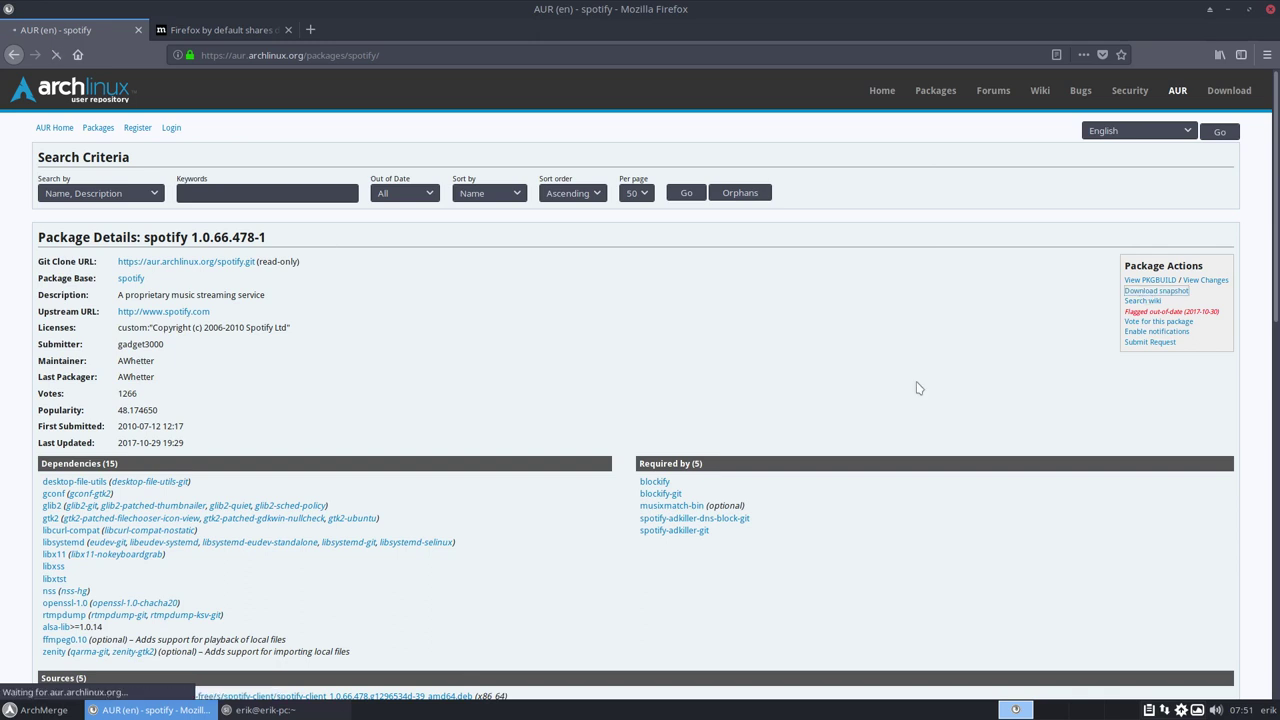
pyautogui.click(538, 375)
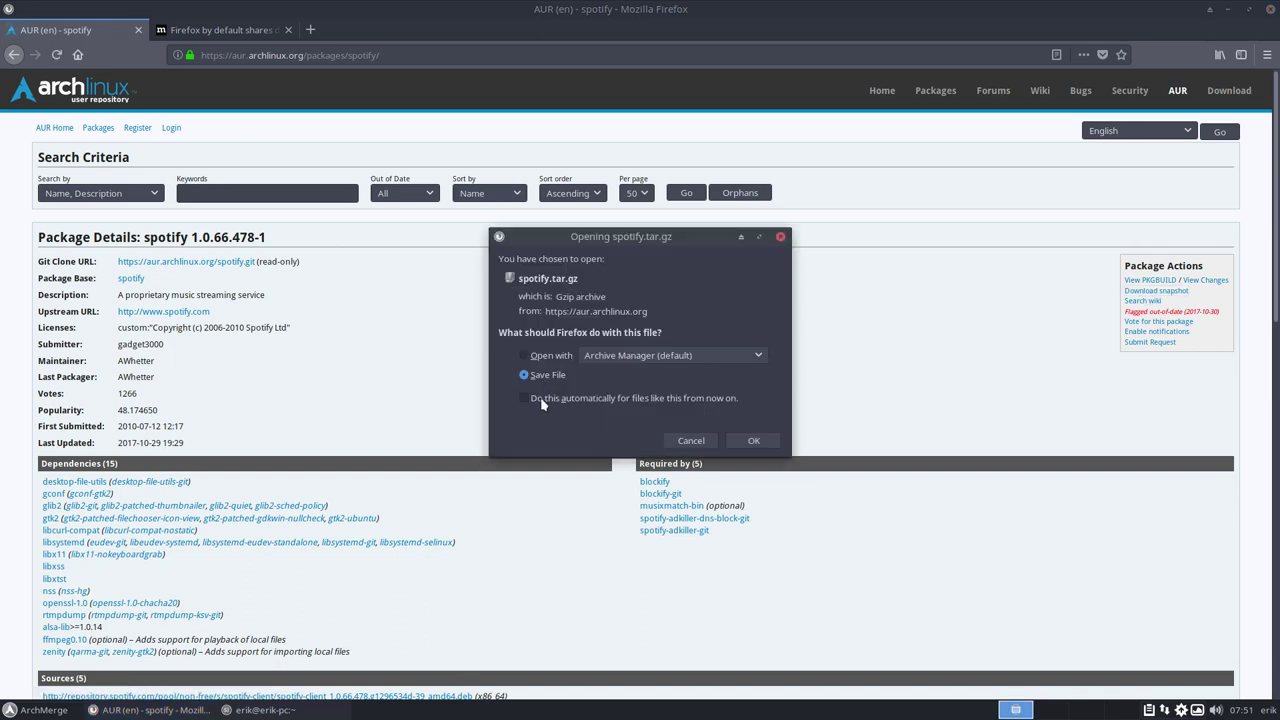
pyautogui.click(525, 398)
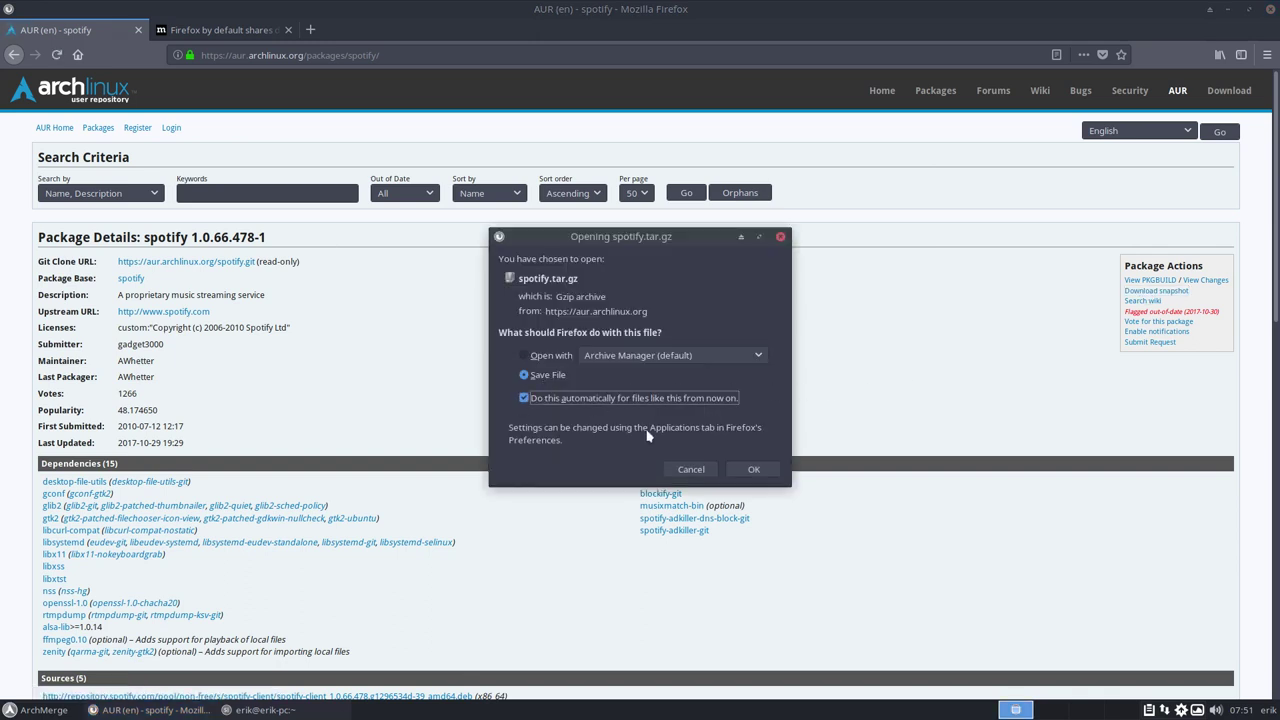
pyautogui.click(756, 470)
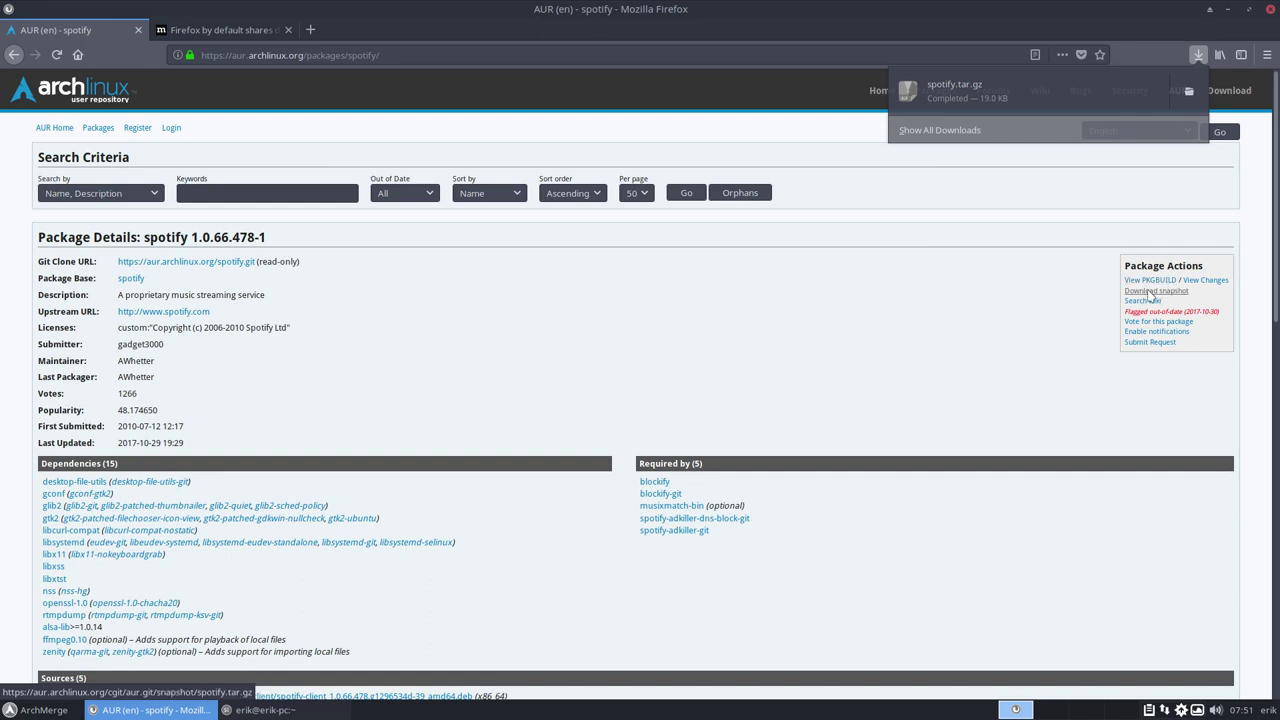
# Show the finished spotify.tar.gz download in its Downloads folder
pyautogui.click(1062, 304)
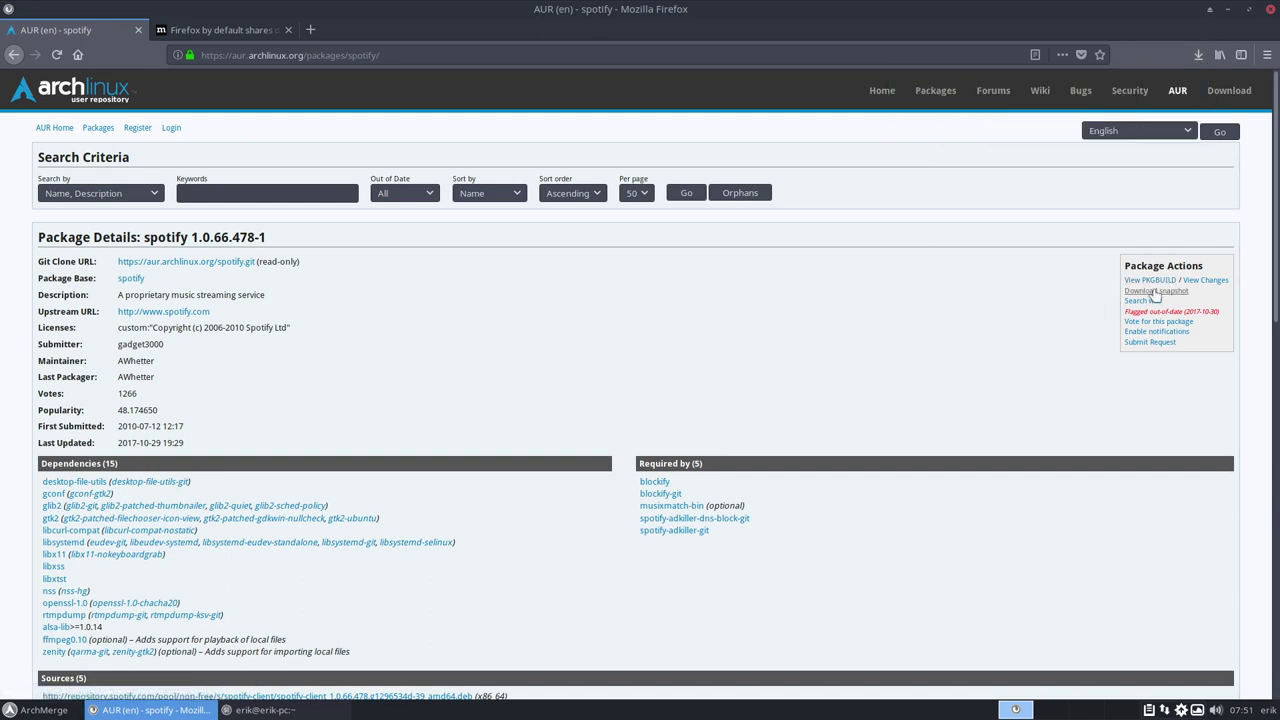
pyautogui.click(1198, 55)
pyautogui.click(1188, 92)
# Extract spotify.tar.gz here, open the spotify folder, and hide hidden files
pyautogui.rightClick(162, 100)
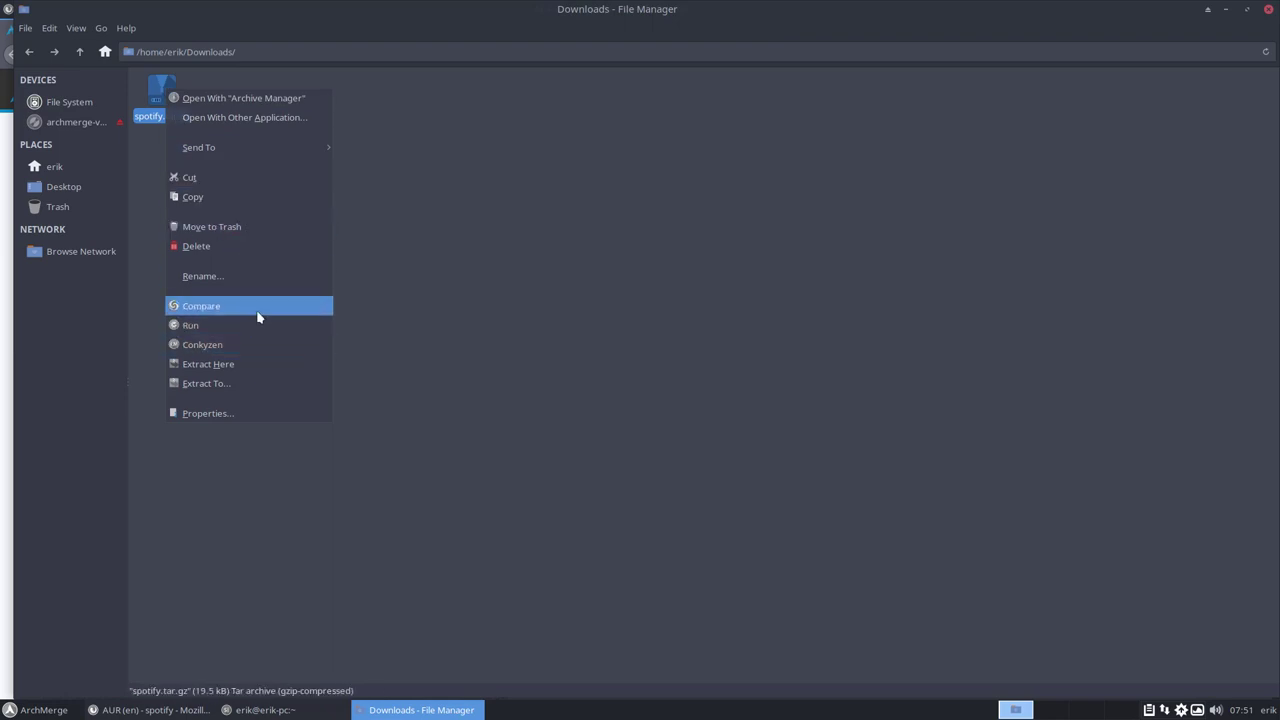
pyautogui.click(208, 364)
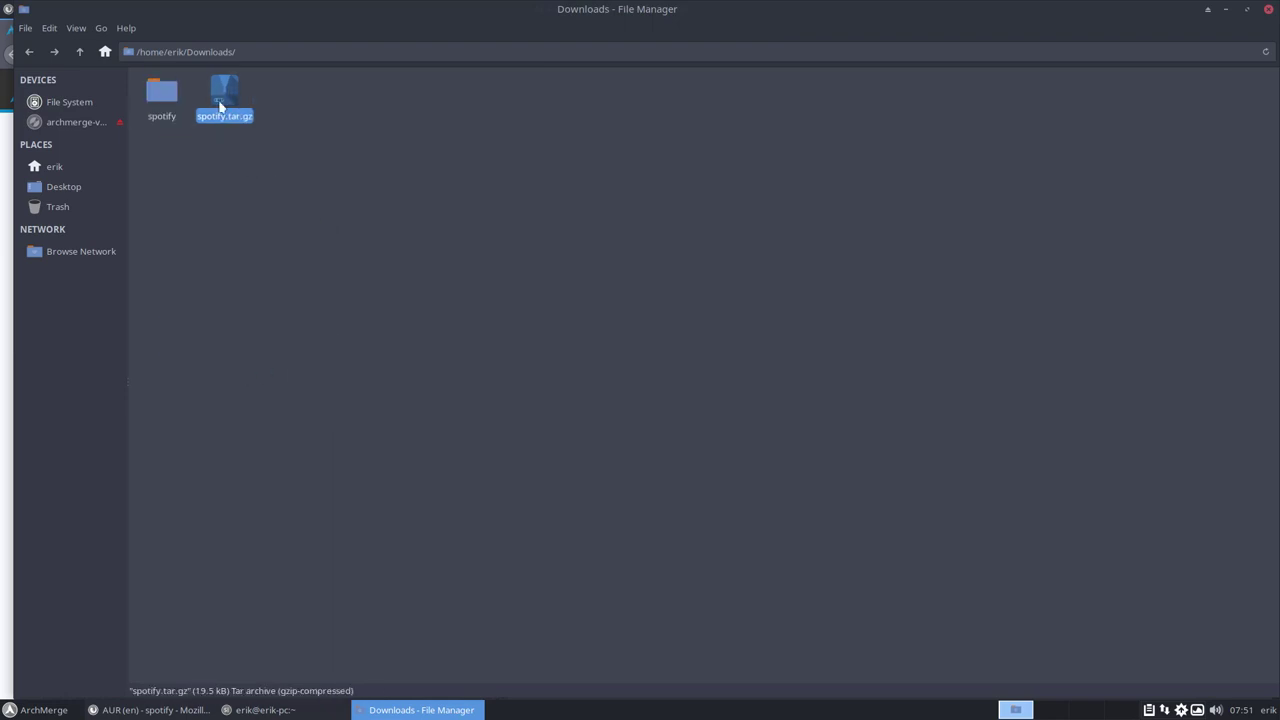
pyautogui.doubleClick(162, 92)
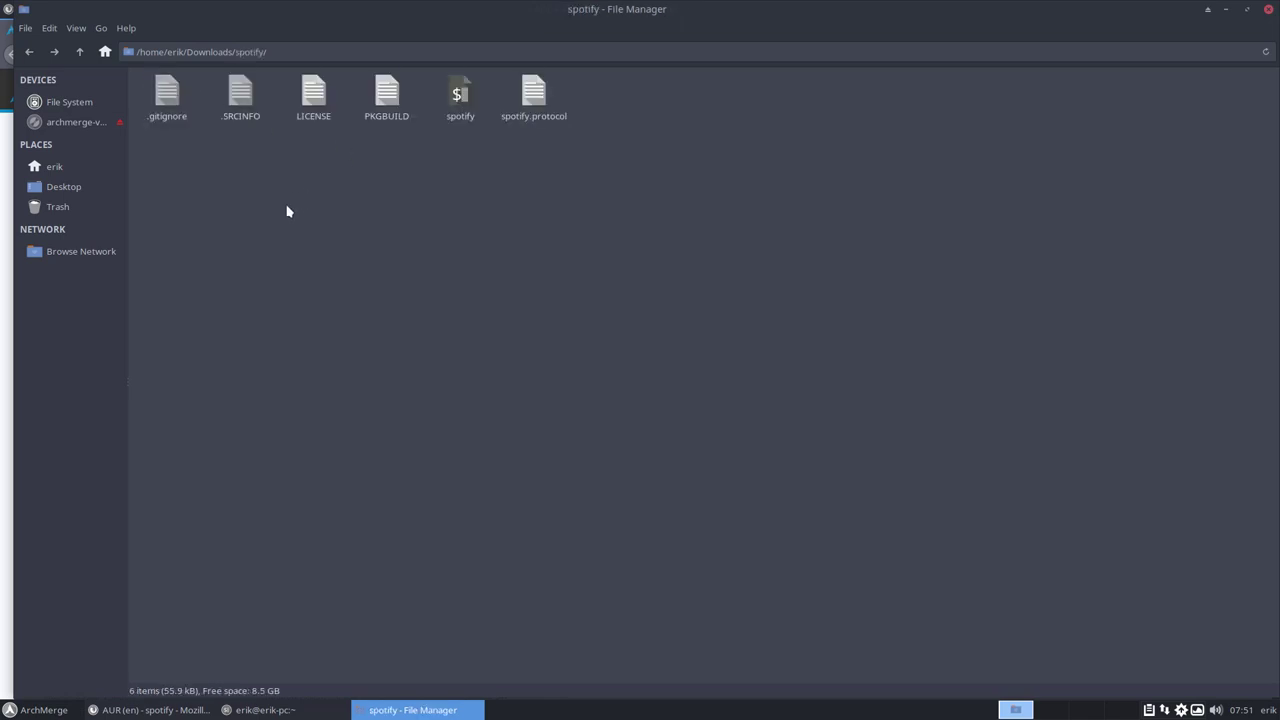
pyautogui.hotkey('ctrl', 'h')
# Inspect the LICENSE, PKGBUILD, spotify and spotify.protocol files one by one
pyautogui.click(167, 98)
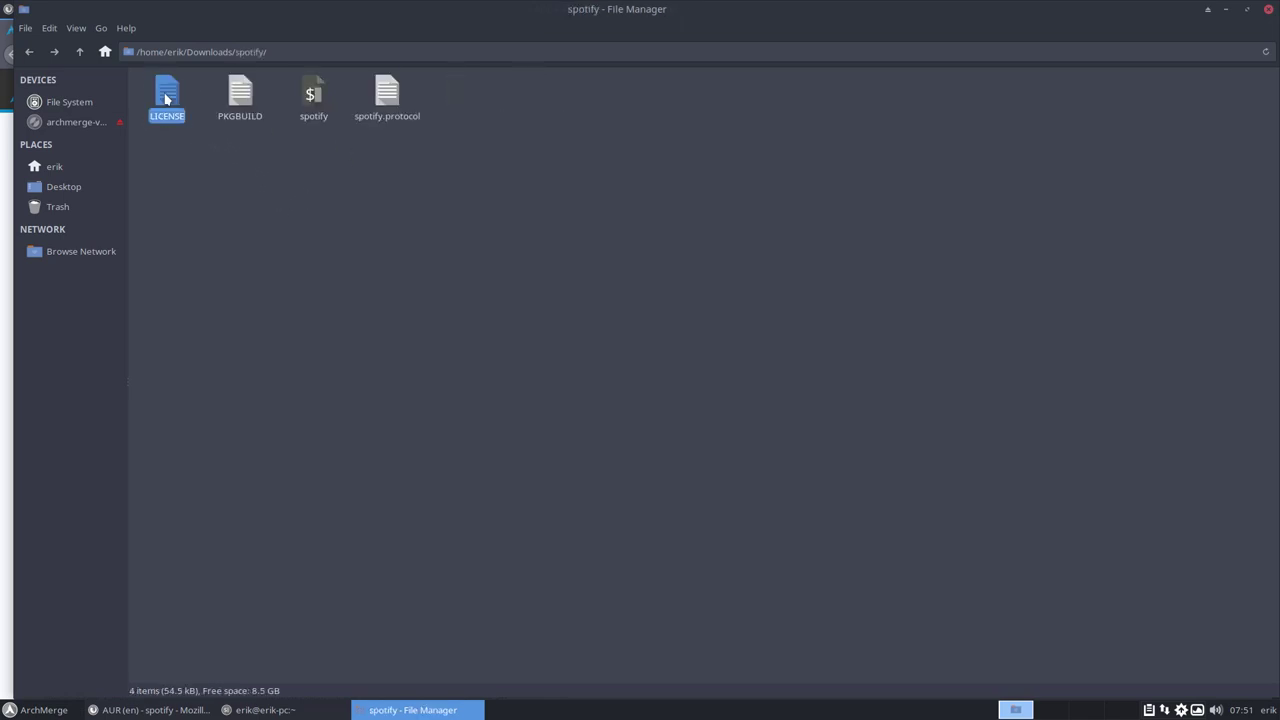
pyautogui.click(277, 151)
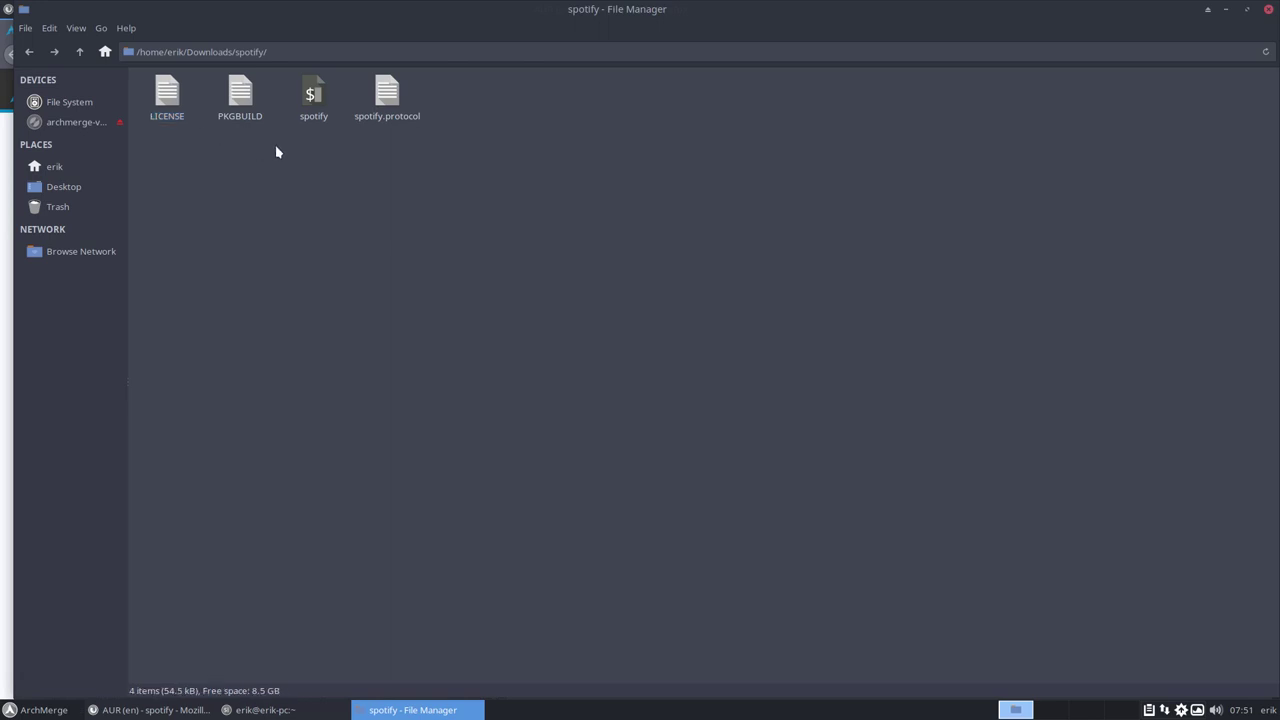
pyautogui.click(246, 100)
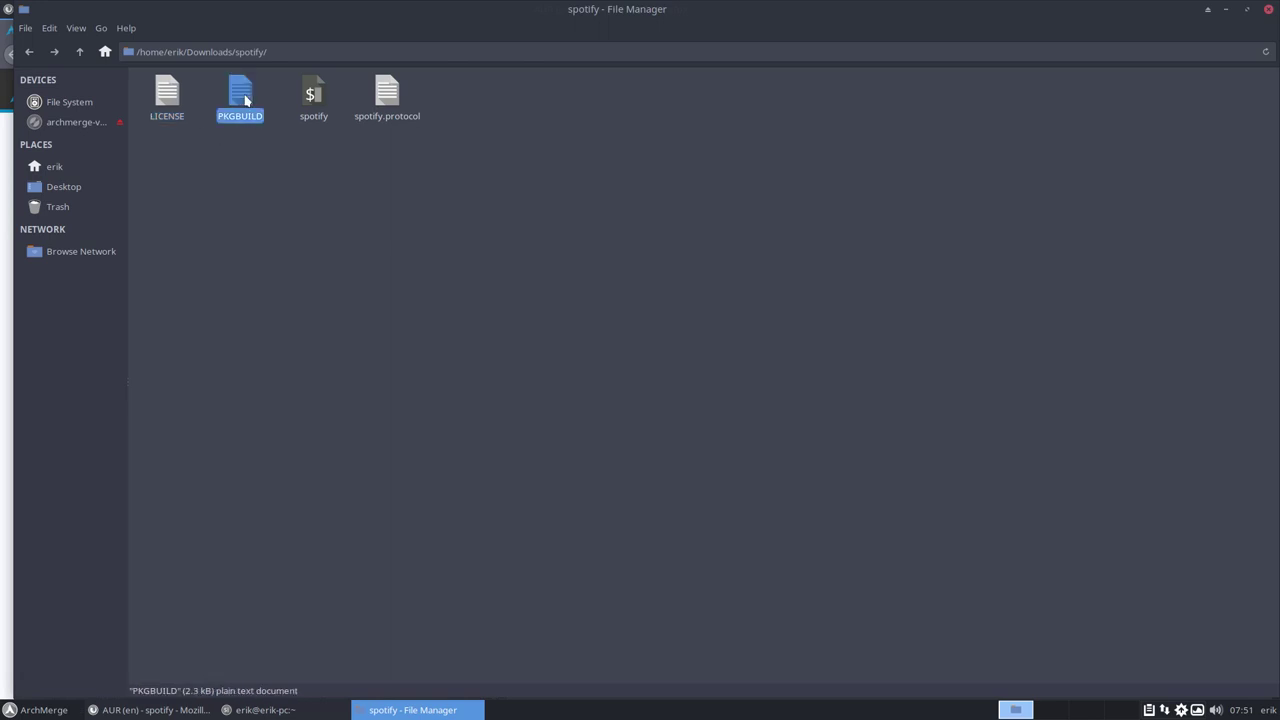
pyautogui.click(313, 95)
pyautogui.click(385, 100)
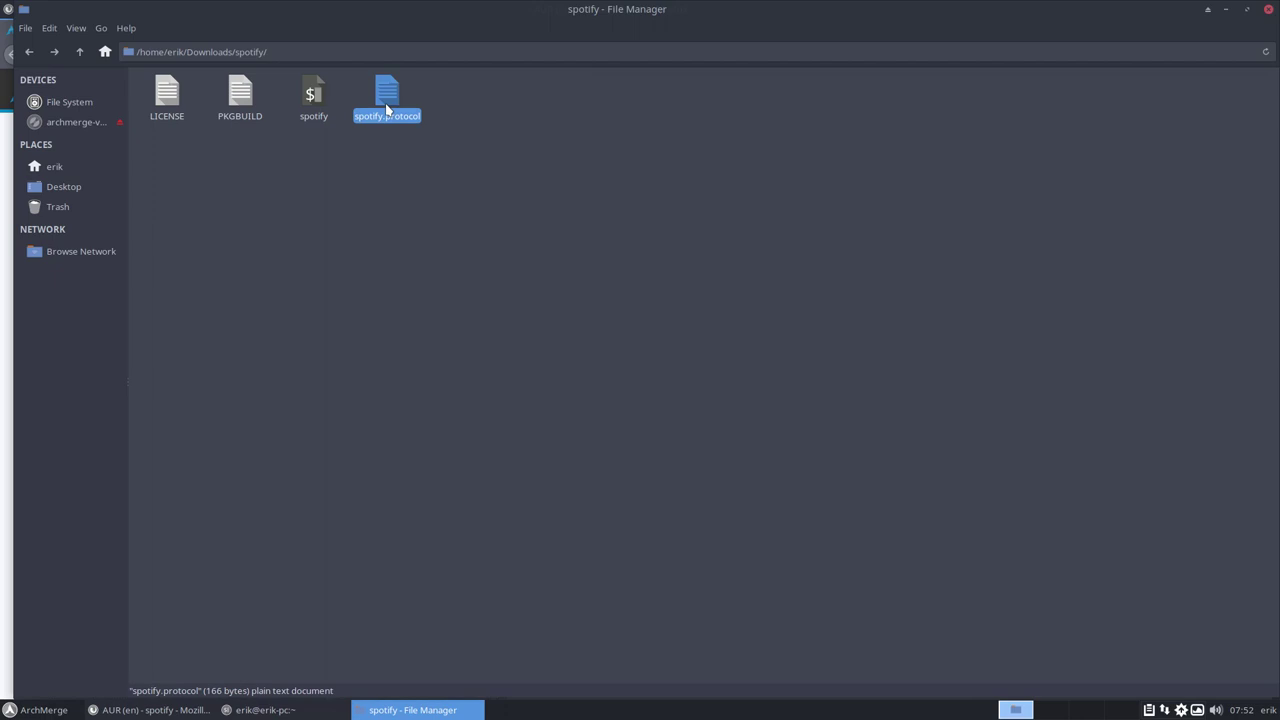
# Open PKGBUILD in Sublime Text and copy the x86_64 source URL up to spotify-client/
pyautogui.doubleClick(240, 95)
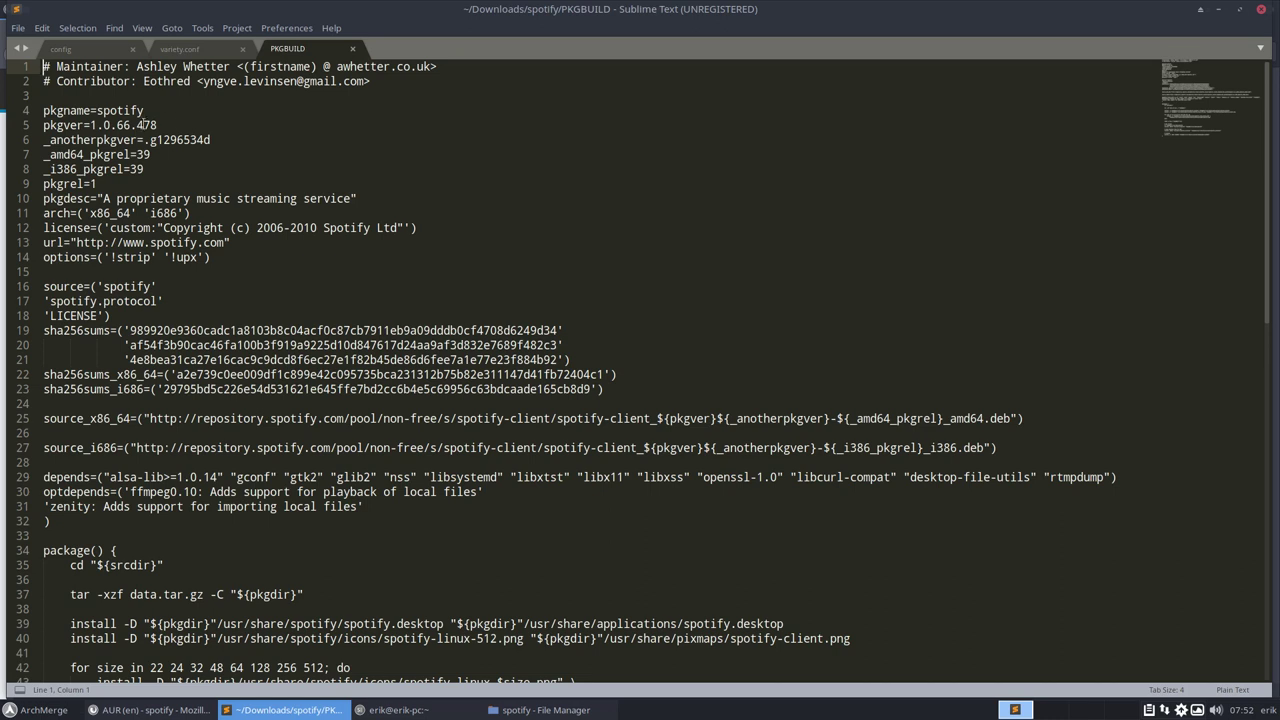
pyautogui.moveTo(98, 125); pyautogui.dragTo(158, 125)
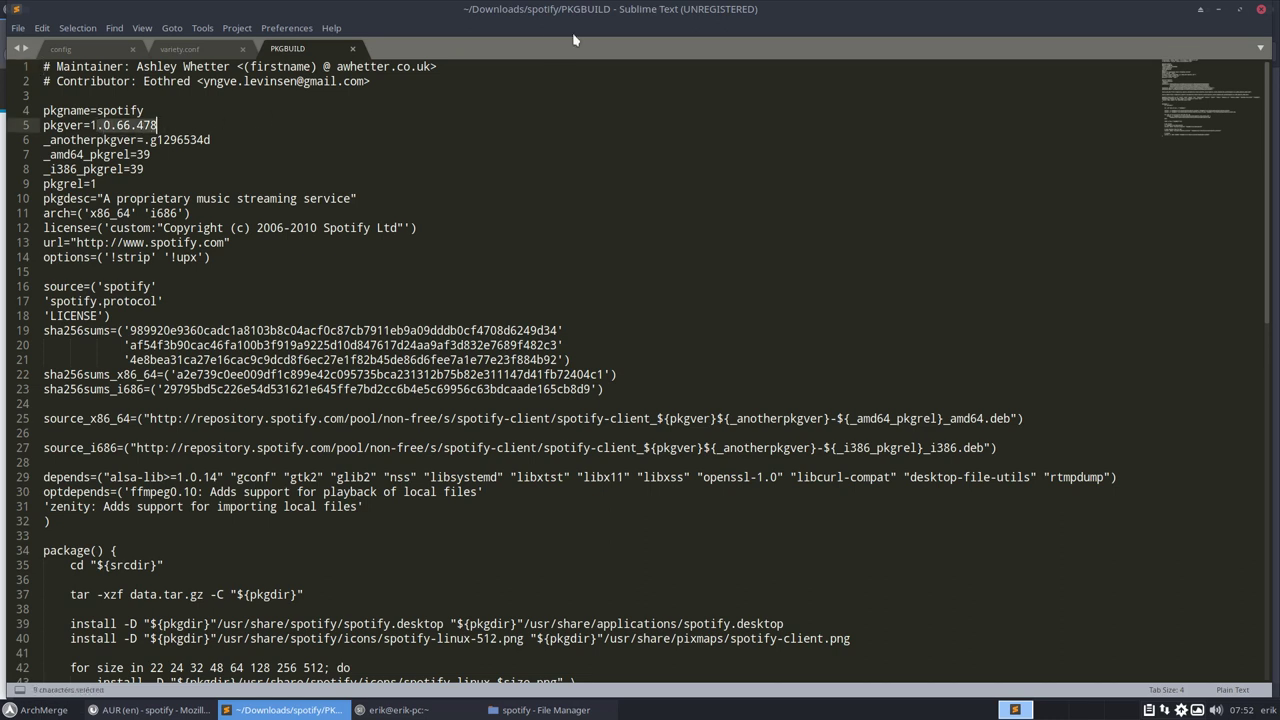
pyautogui.click(198, 155)
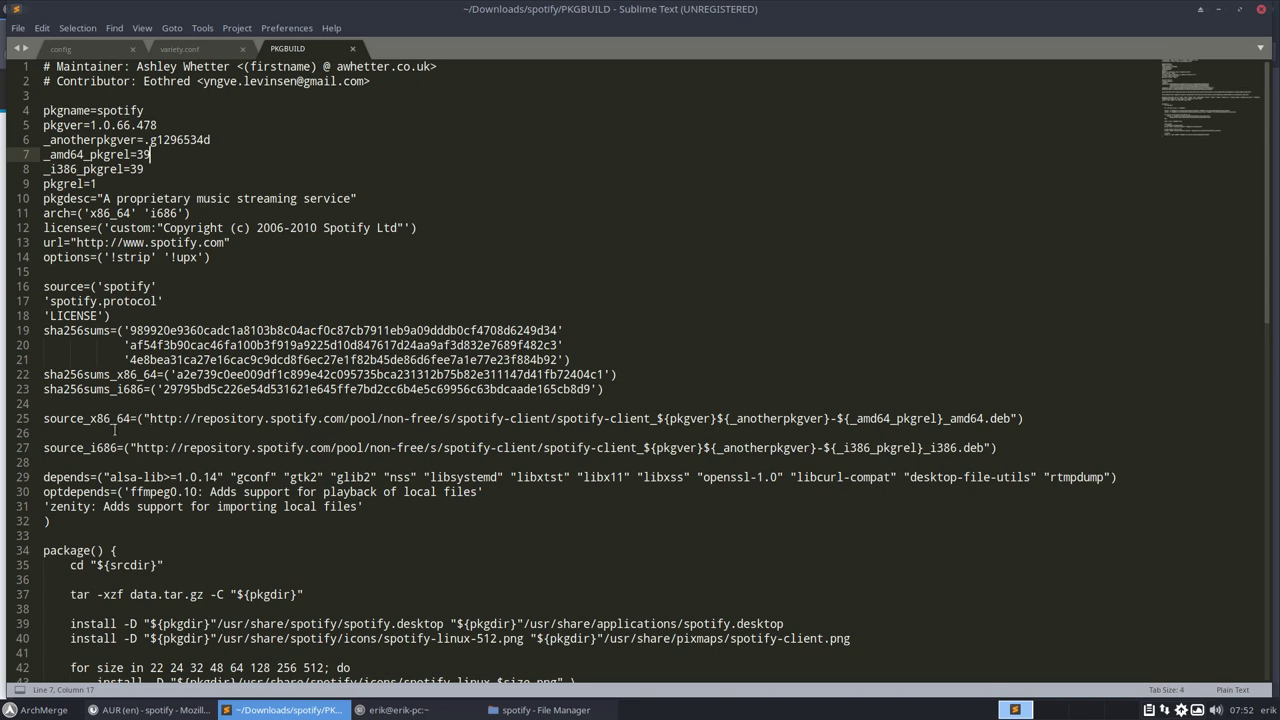
pyautogui.moveTo(88, 418)
pyautogui.mouseDown()
pyautogui.moveTo(131, 418)
pyautogui.moveTo(118, 447)
pyautogui.moveTo(735, 418)
pyautogui.mouseUp()
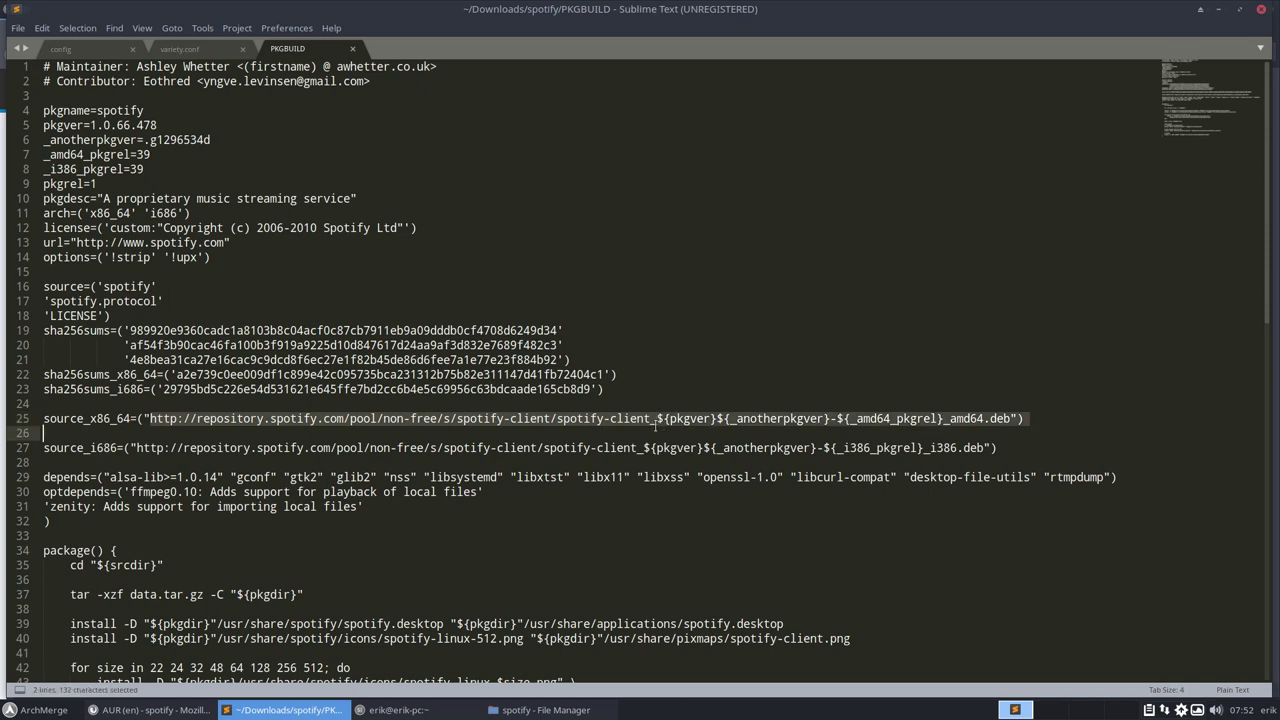
pyautogui.moveTo(735, 418); pyautogui.dragTo(556, 418)
pyautogui.hotkey('ctrl', 'c')
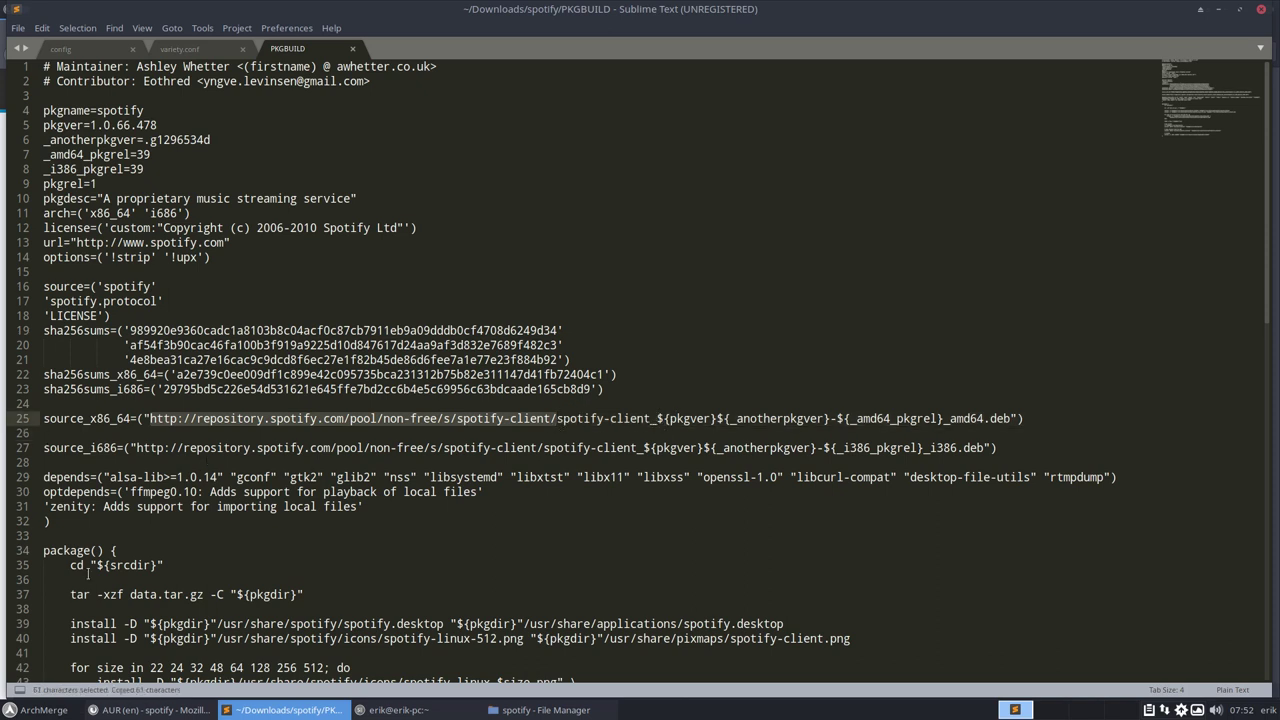
pyautogui.click(150, 710)
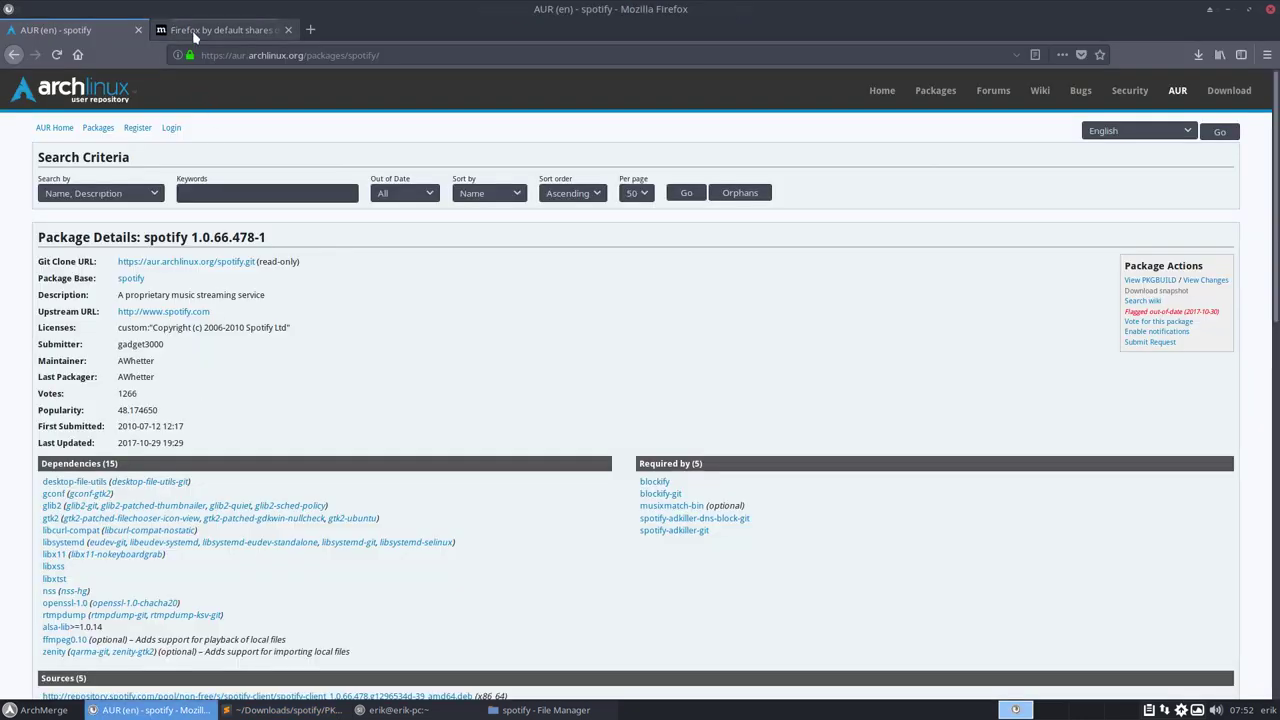
# Load the pasted Spotify repository address in the second browser tab
pyautogui.click(220, 30)
pyautogui.click(377, 56)
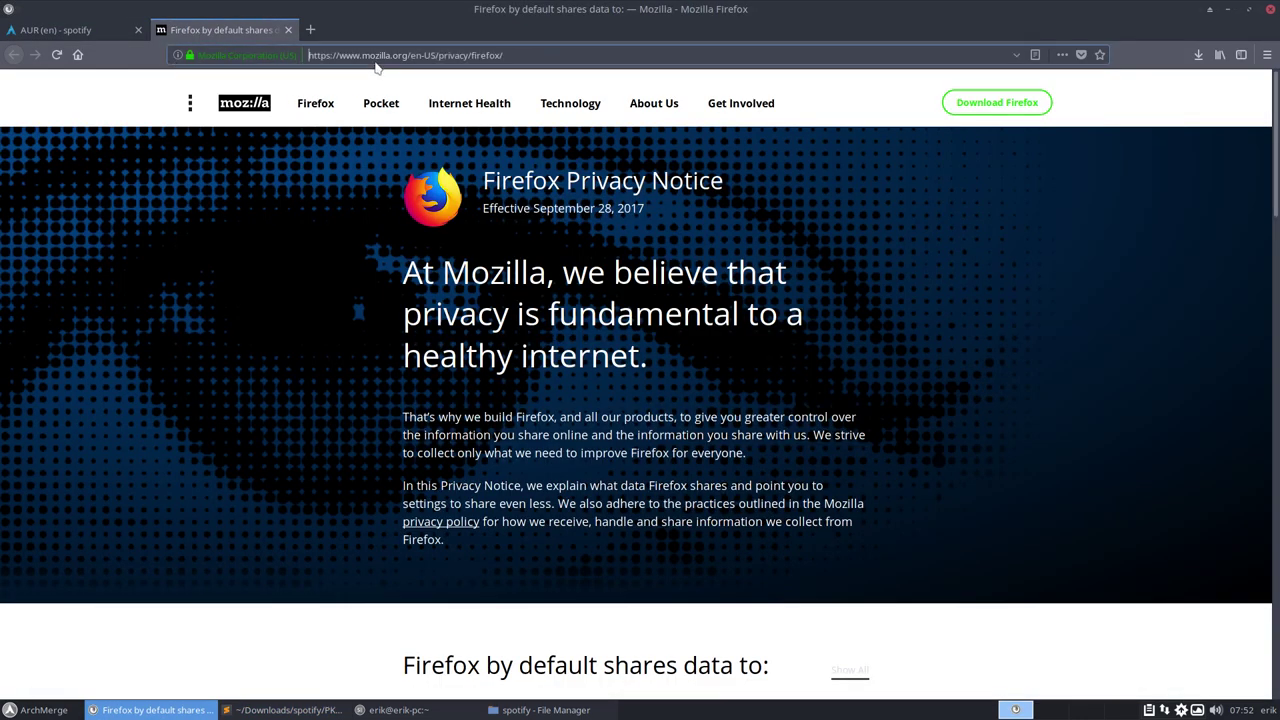
pyautogui.hotkey('ctrl', 'v')
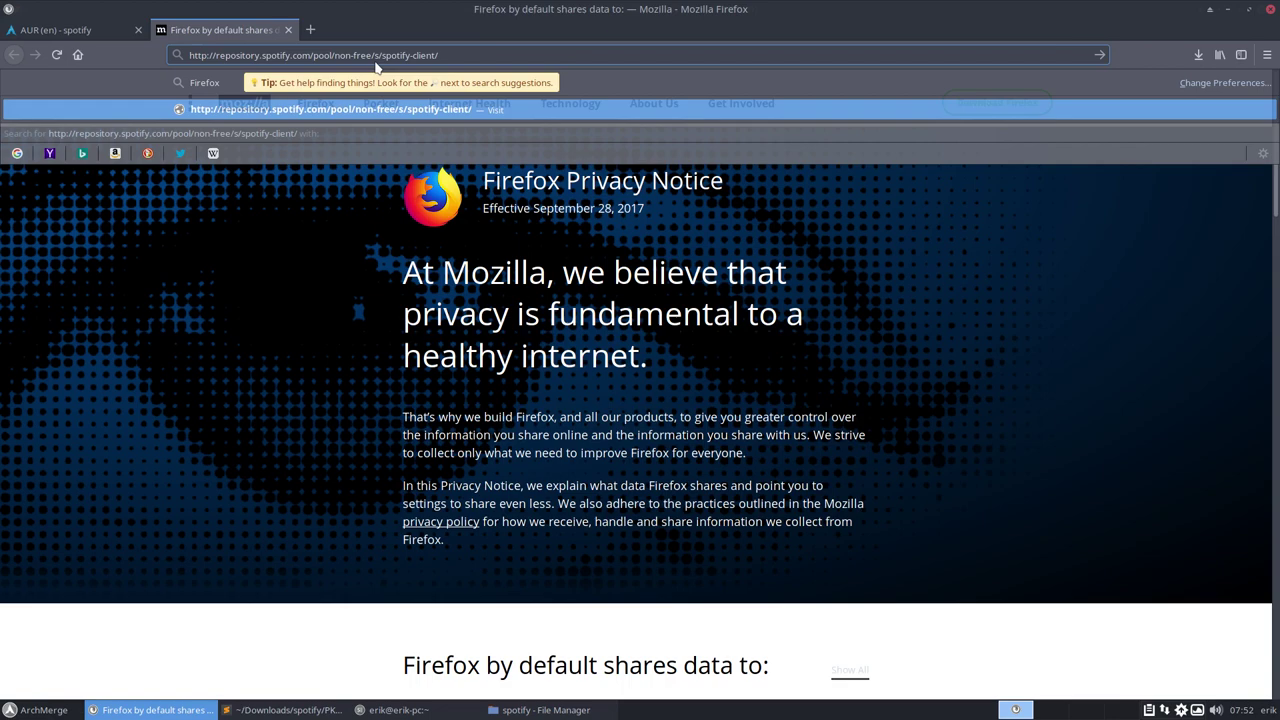
pyautogui.press('Return')
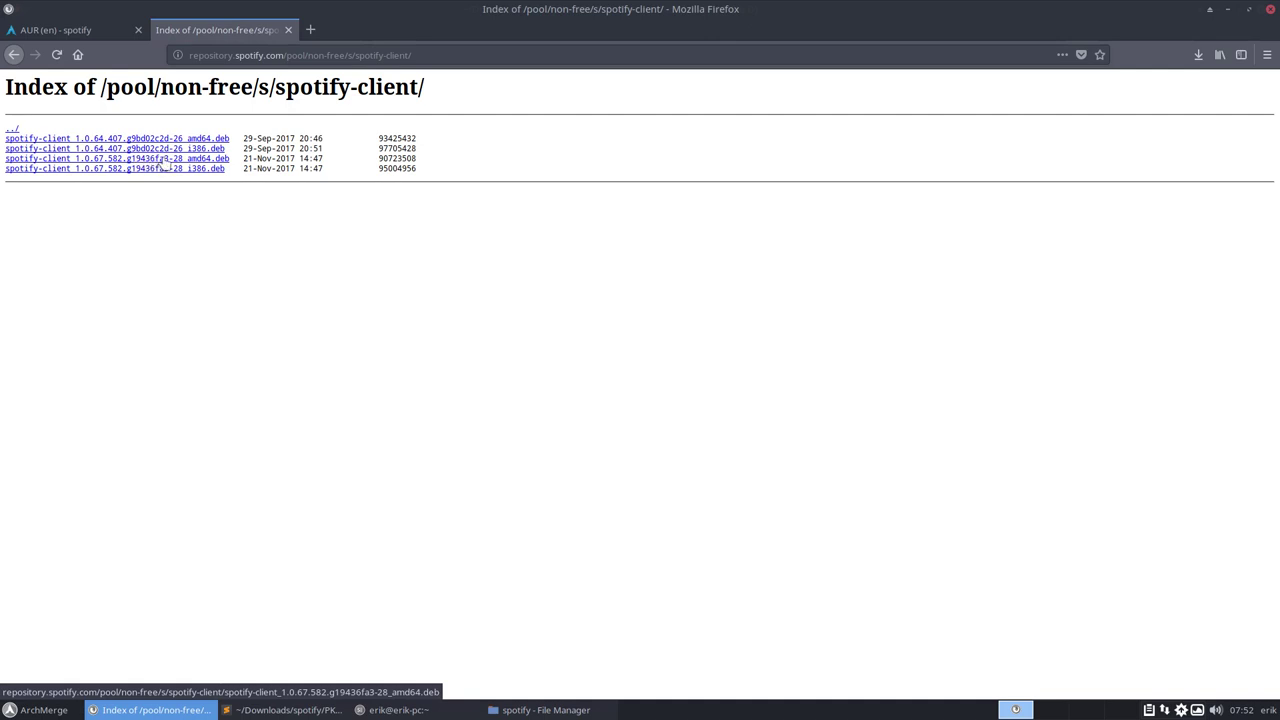
# Copy the link to the 1.0.67.582 amd64 .deb package and save the package to disk
pyautogui.rightClick(176, 160)
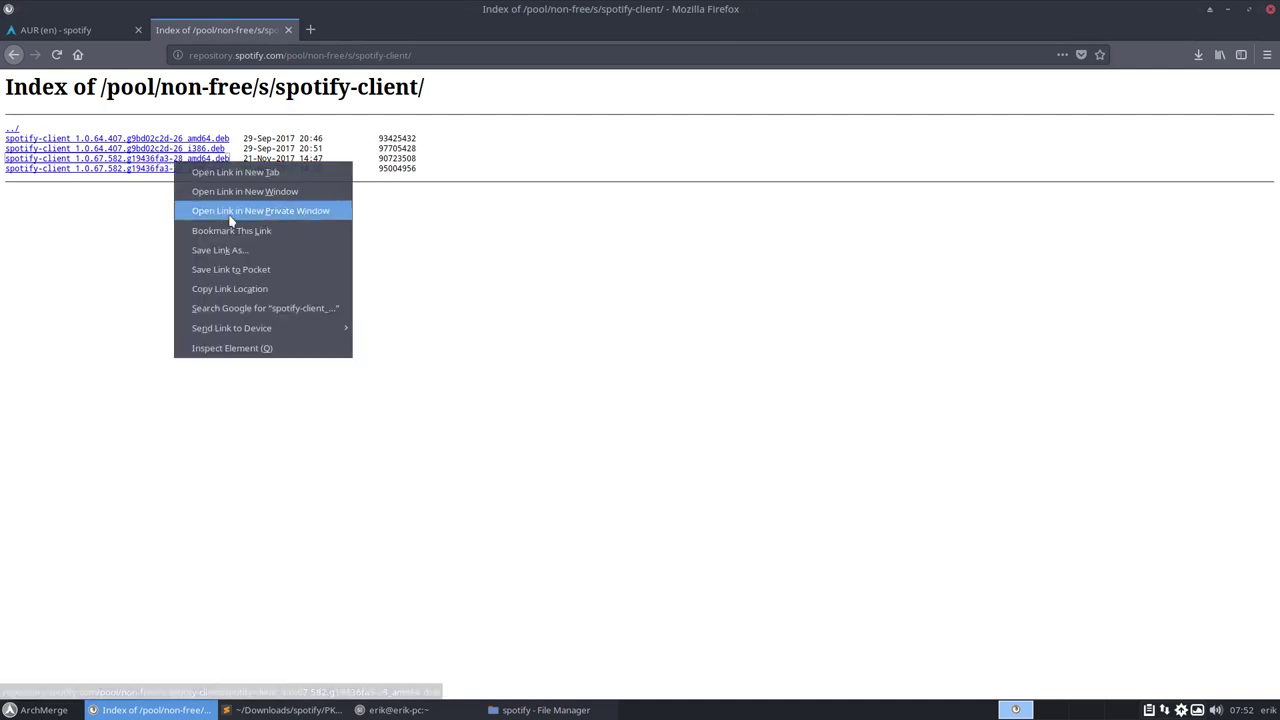
pyautogui.click(268, 290)
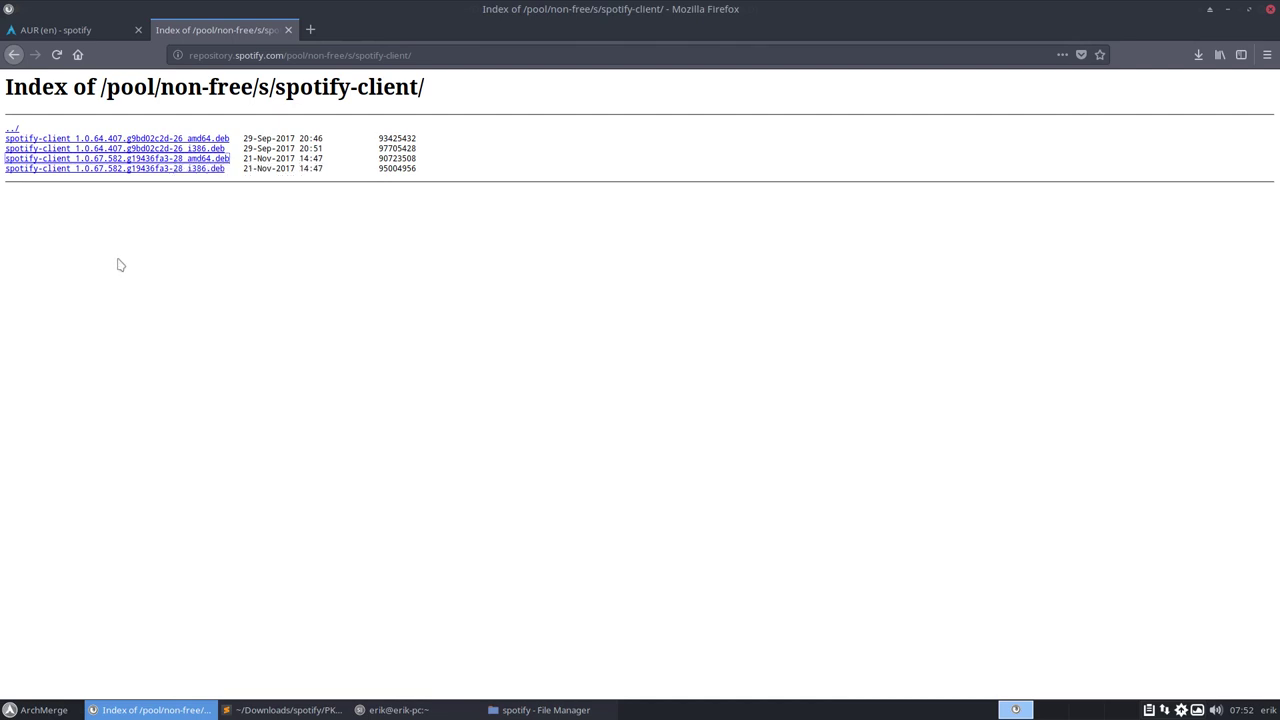
pyautogui.click(190, 159)
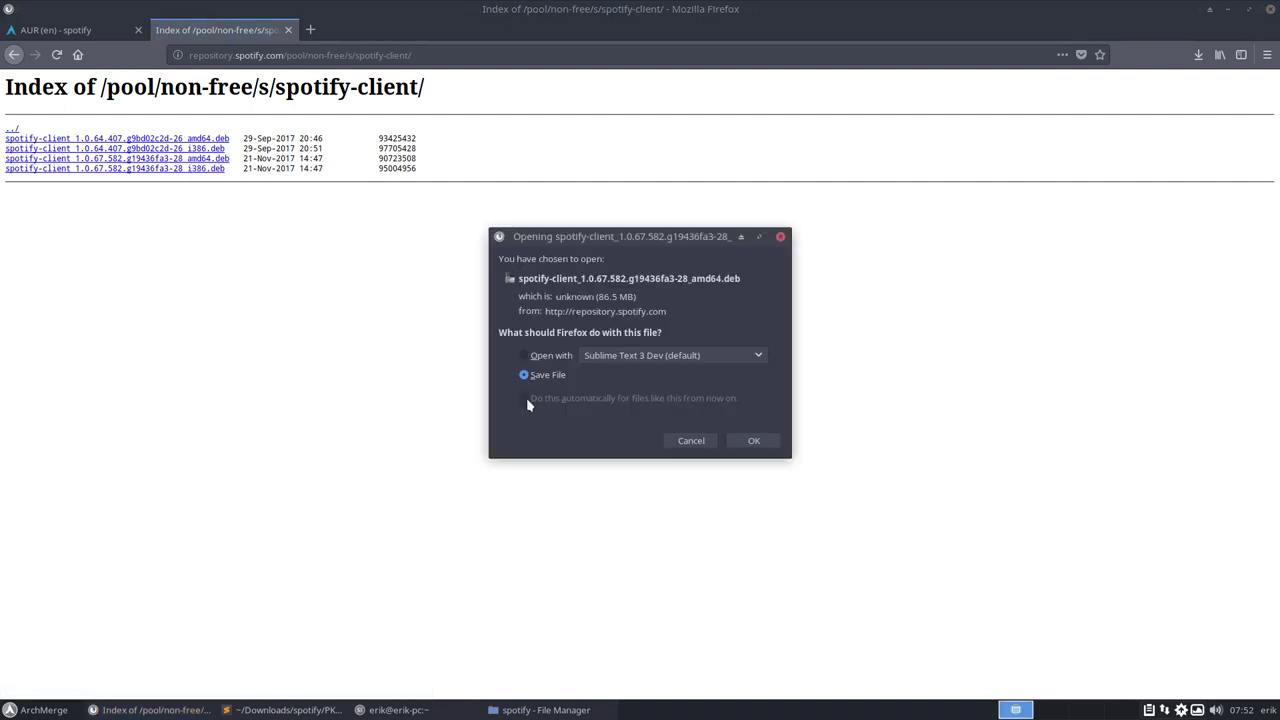
pyautogui.click(755, 441)
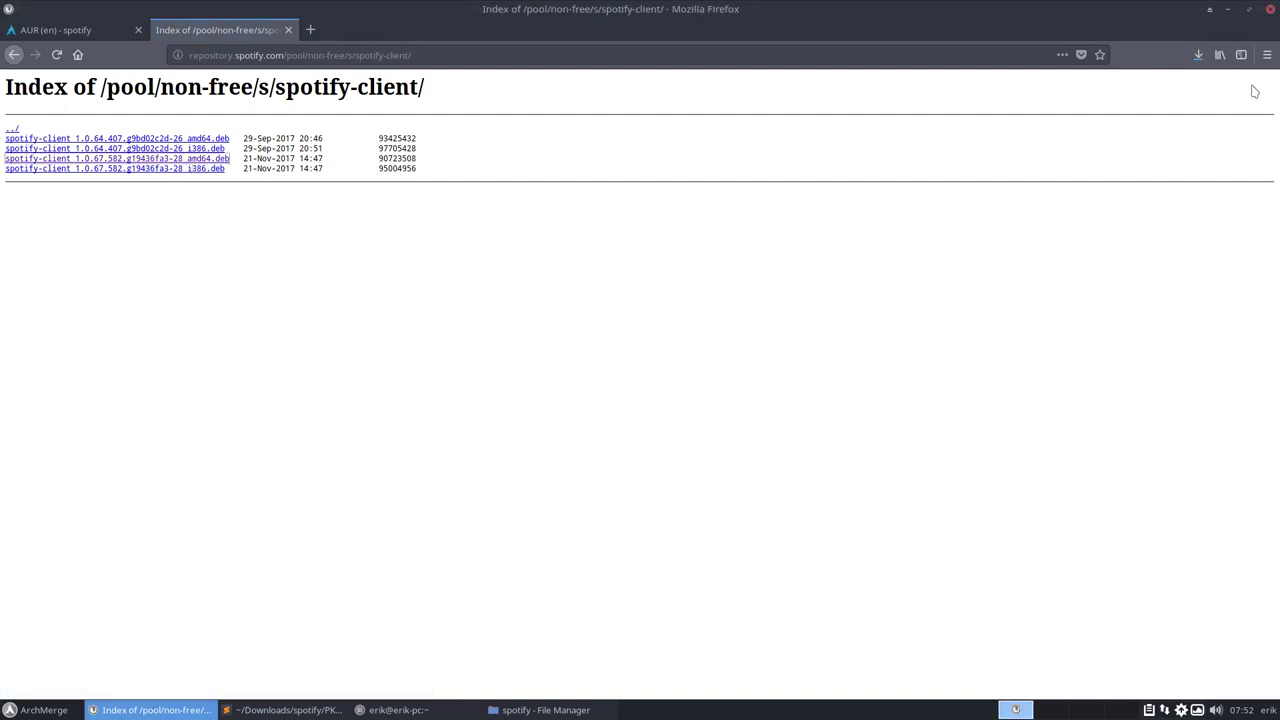
pyautogui.click(1229, 10)
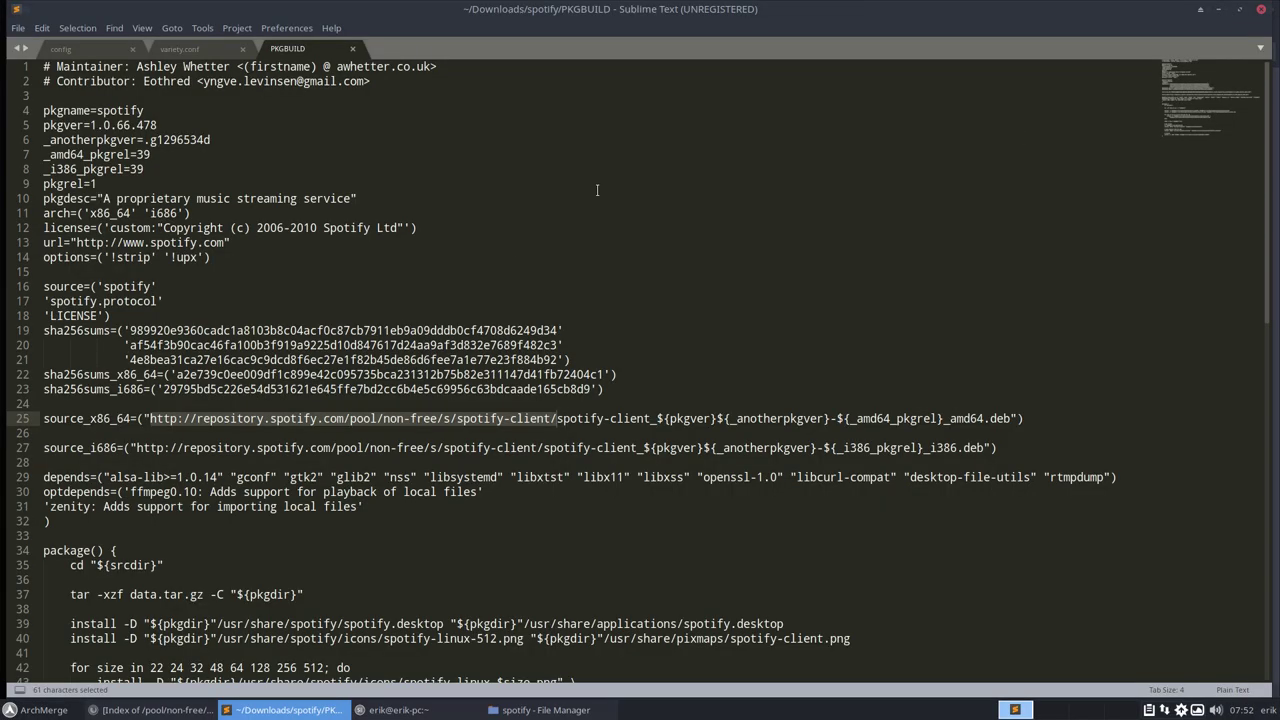
# Open the home folder in a new Thunar tab and go into Downloads
pyautogui.click(545, 710)
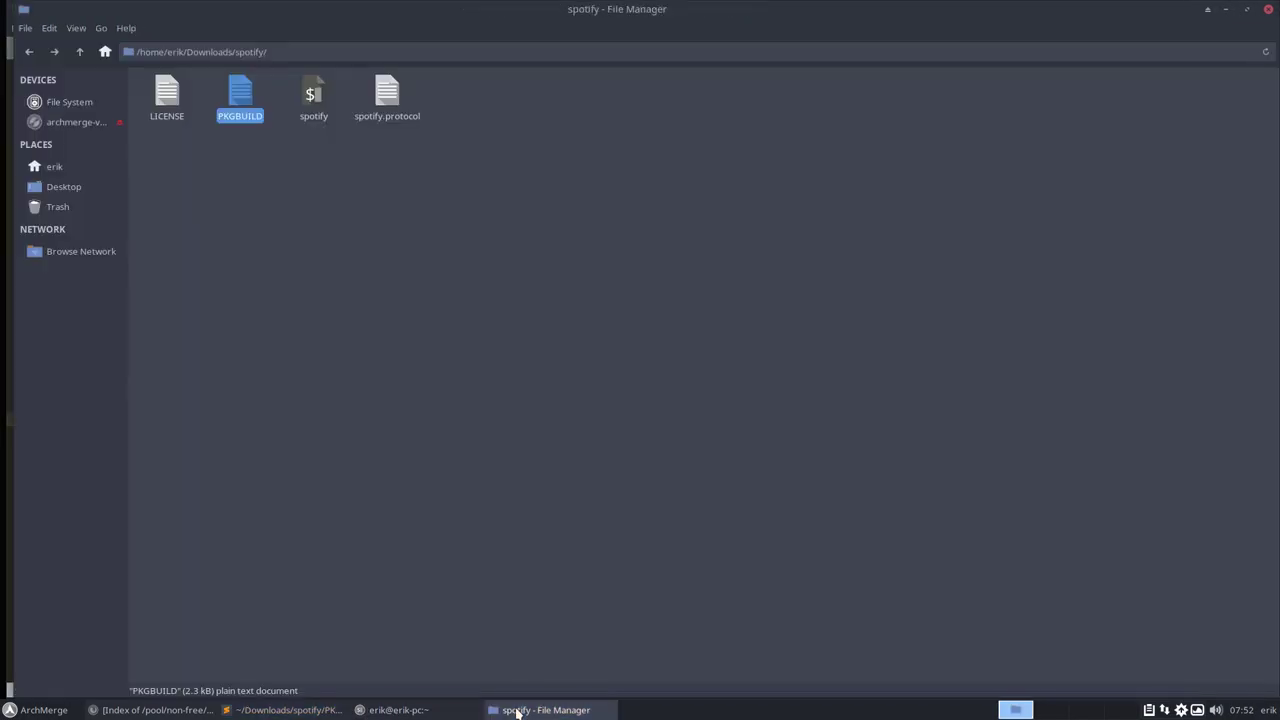
pyautogui.rightClick(69, 164)
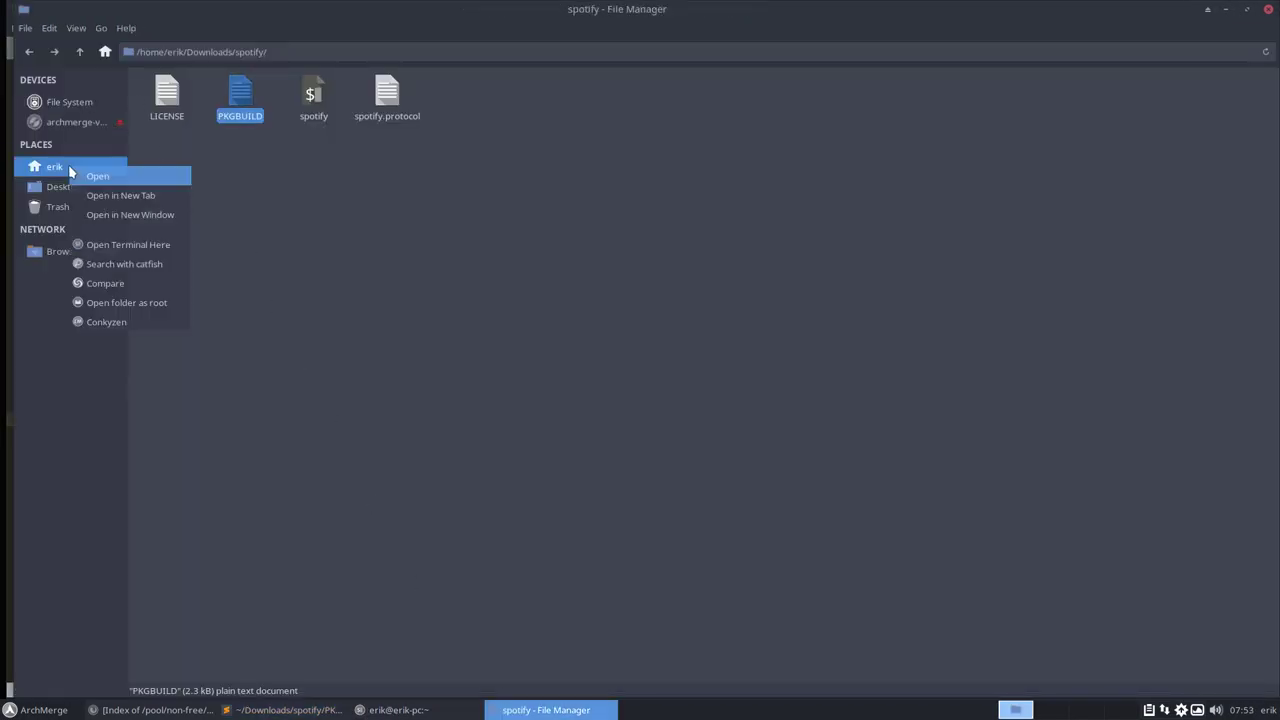
pyautogui.press('Escape')
pyautogui.hotkey('ctrl', 't')
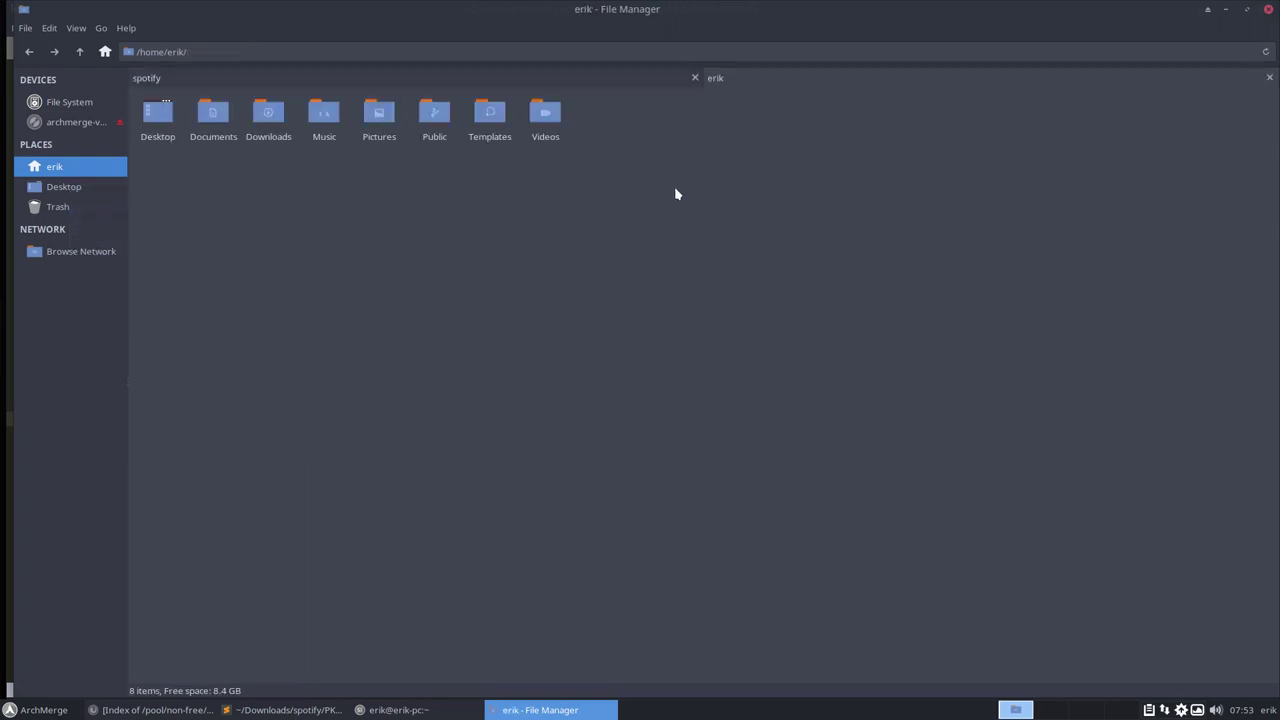
pyautogui.doubleClick(268, 115)
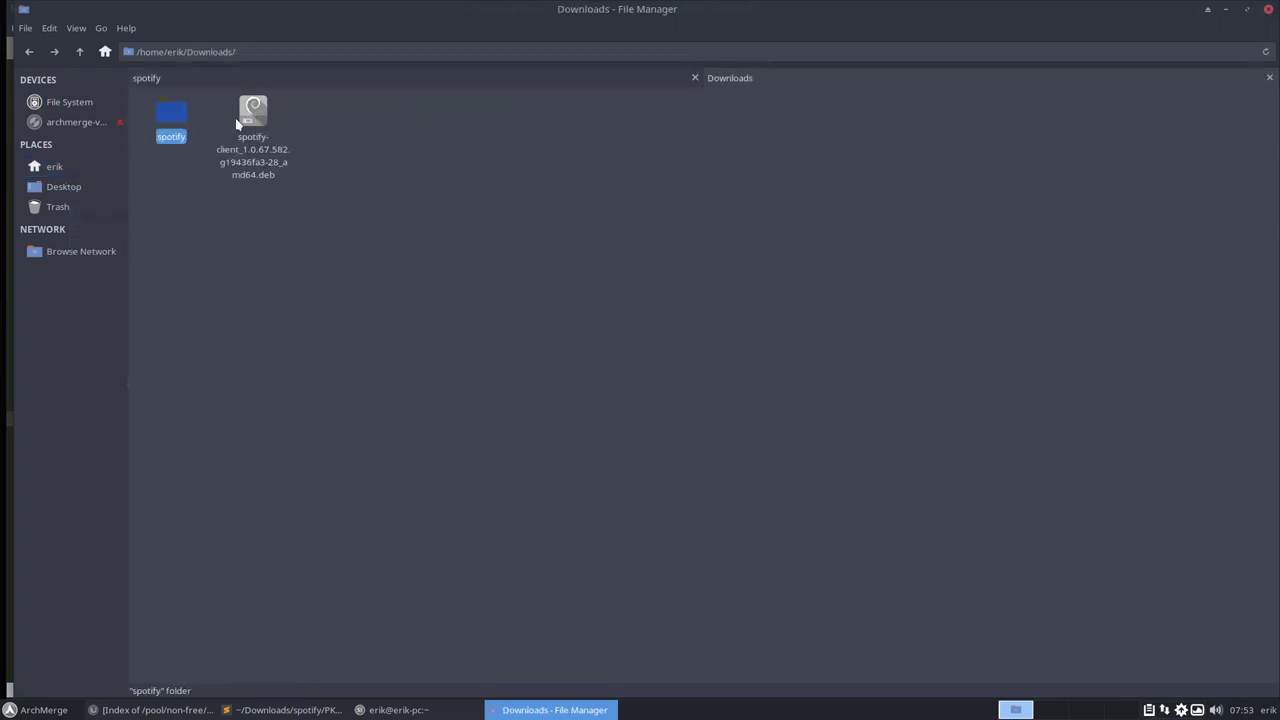
# Start renaming the spotify-client .deb, then cancel, keeping its original name
pyautogui.click(255, 104)
pyautogui.press('F2')
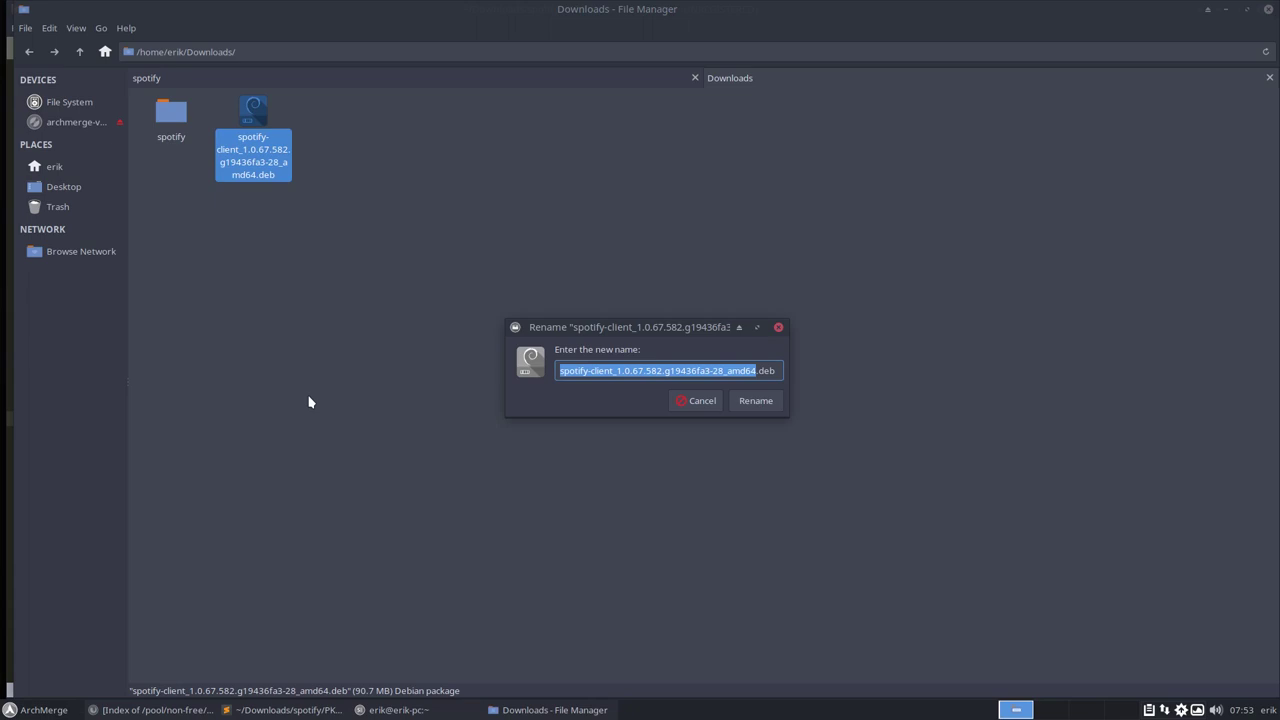
pyautogui.hotkey('ctrl', 'a')
pyautogui.hotkey('ctrl', 'c')
pyautogui.click(700, 400)
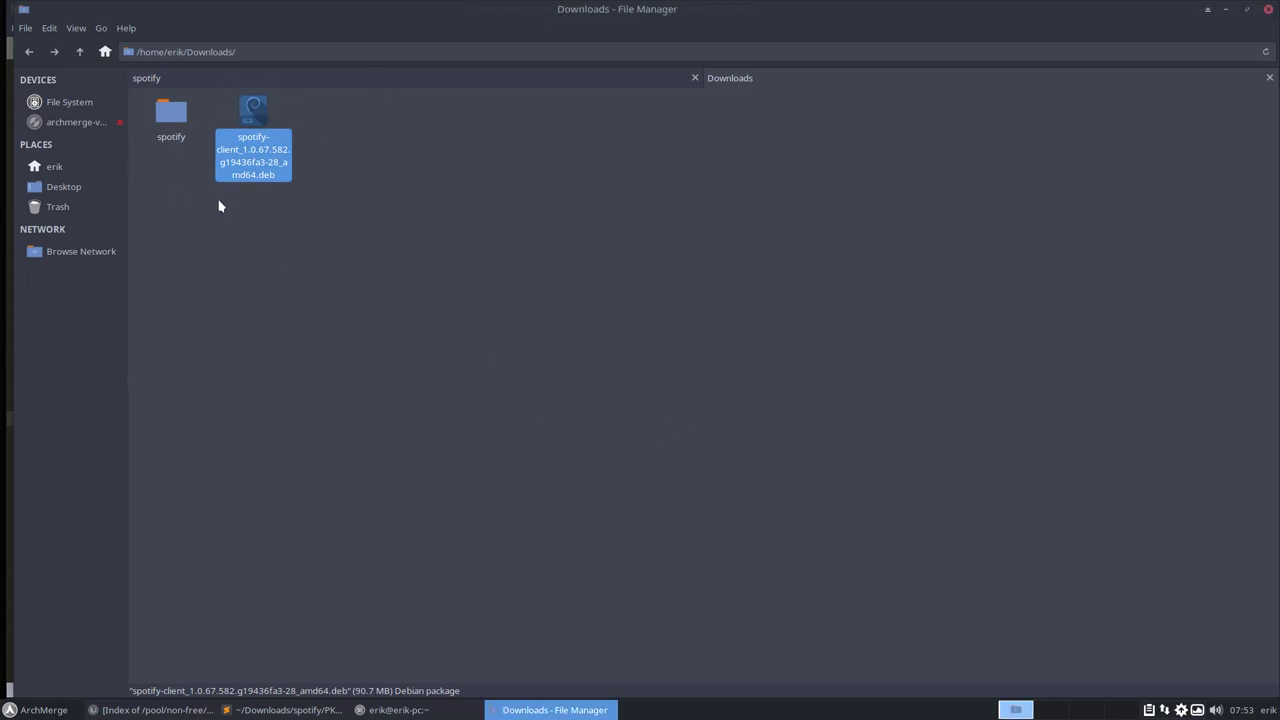
pyautogui.click(285, 710)
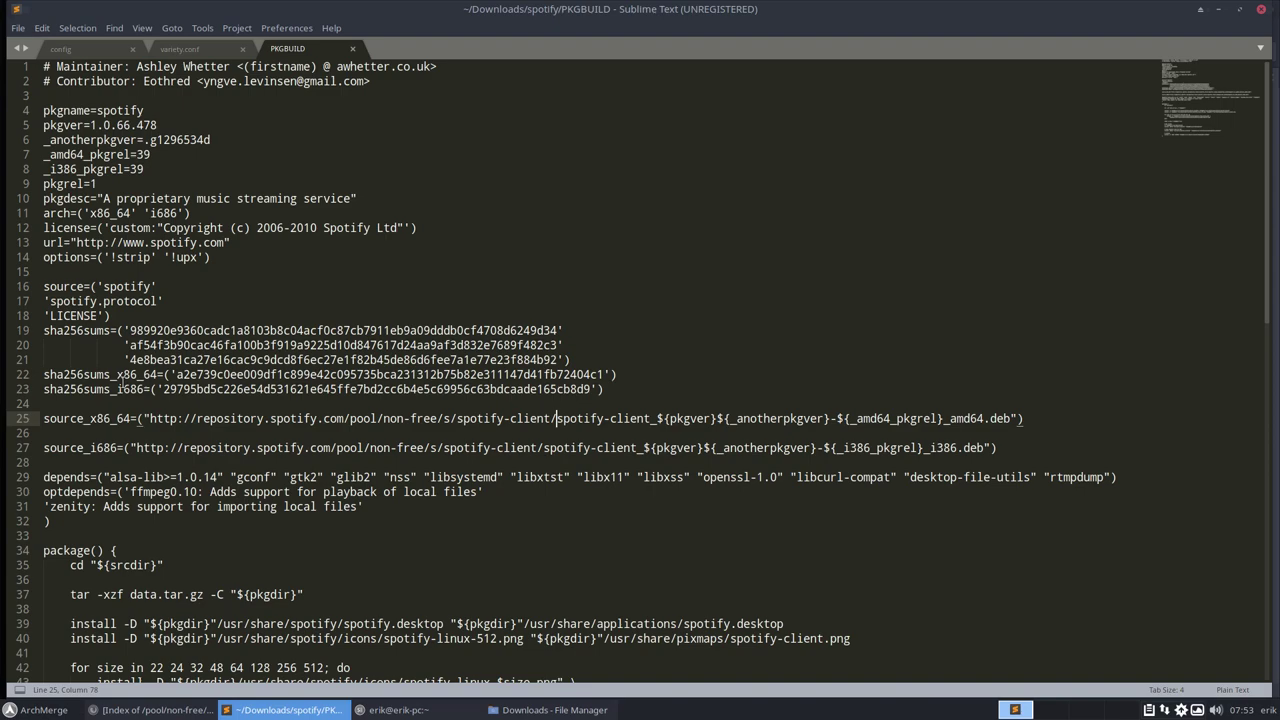
# Read the AUR spotify comment giving the new pkgver, pkgrel and checksum values
pyautogui.click(155, 710)
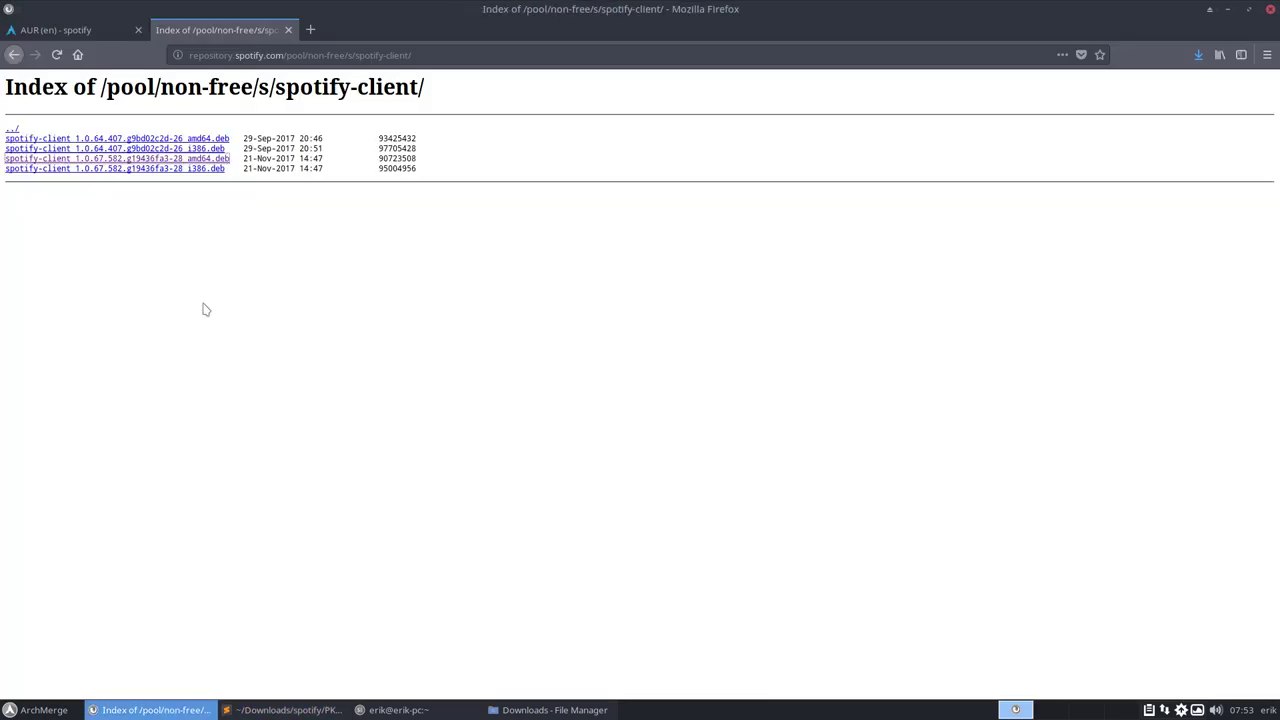
pyautogui.click(56, 30)
pyautogui.scroll(-10, 218, 480)
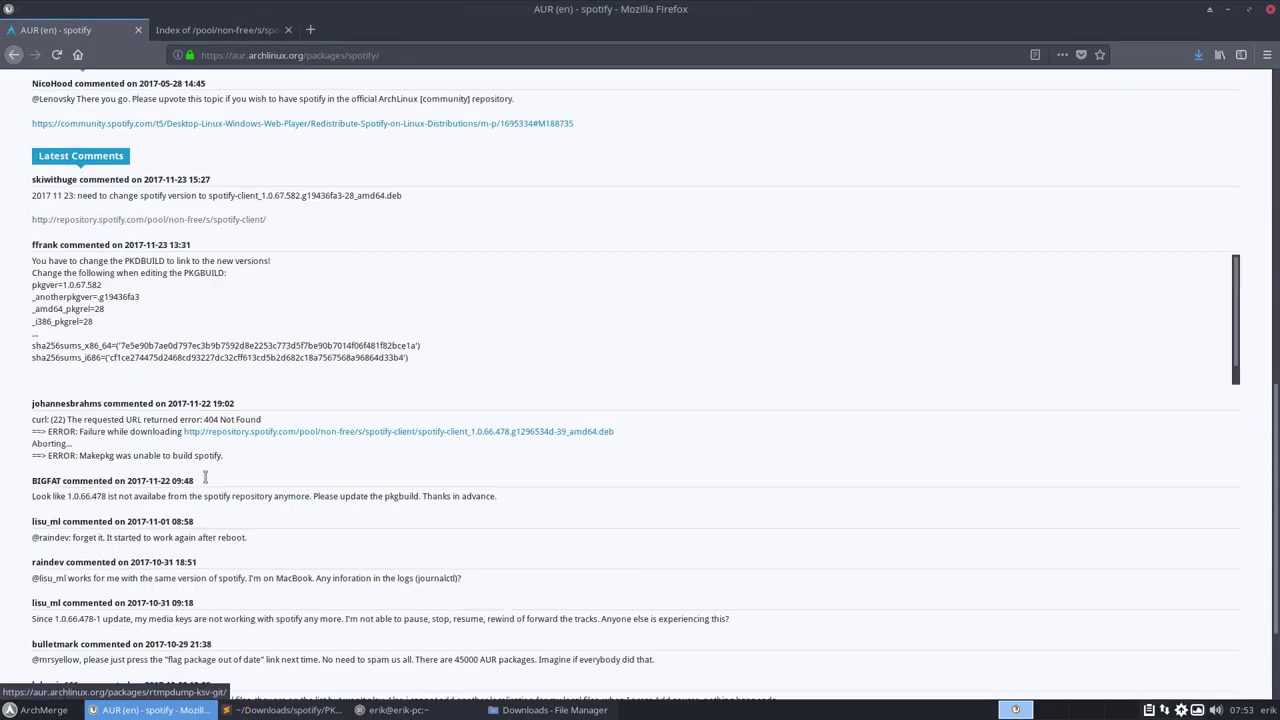
pyautogui.scroll(-3, 205, 478)
pyautogui.scroll(3, 205, 478)
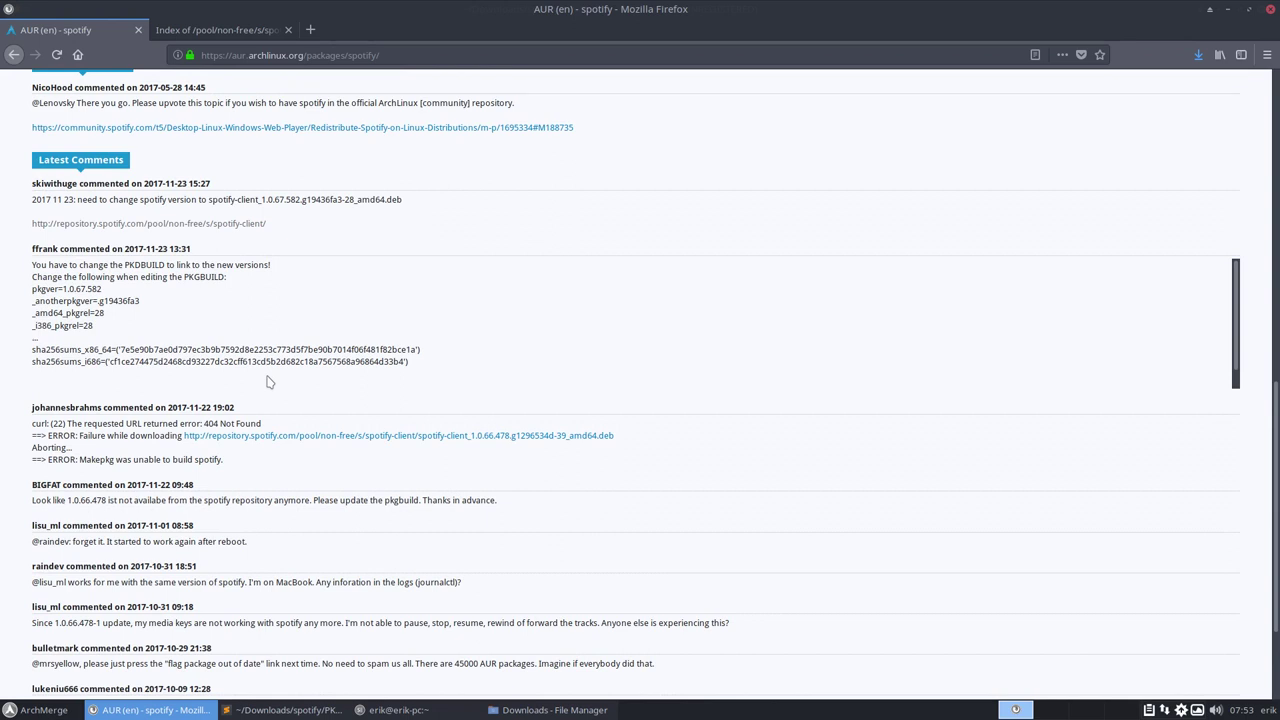
pyautogui.click(1228, 10)
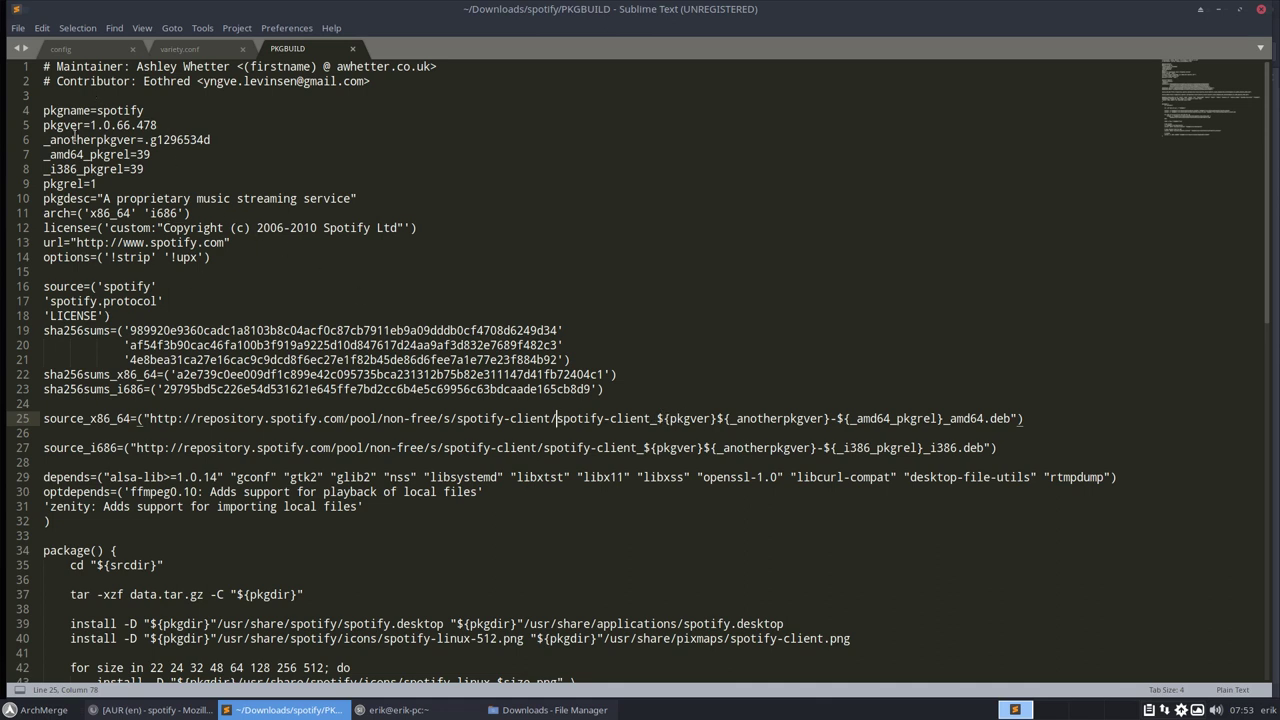
# Add the .deb file name as a comment on line 3 and change pkgver to 1.0.67.582
pyautogui.click(54, 97)
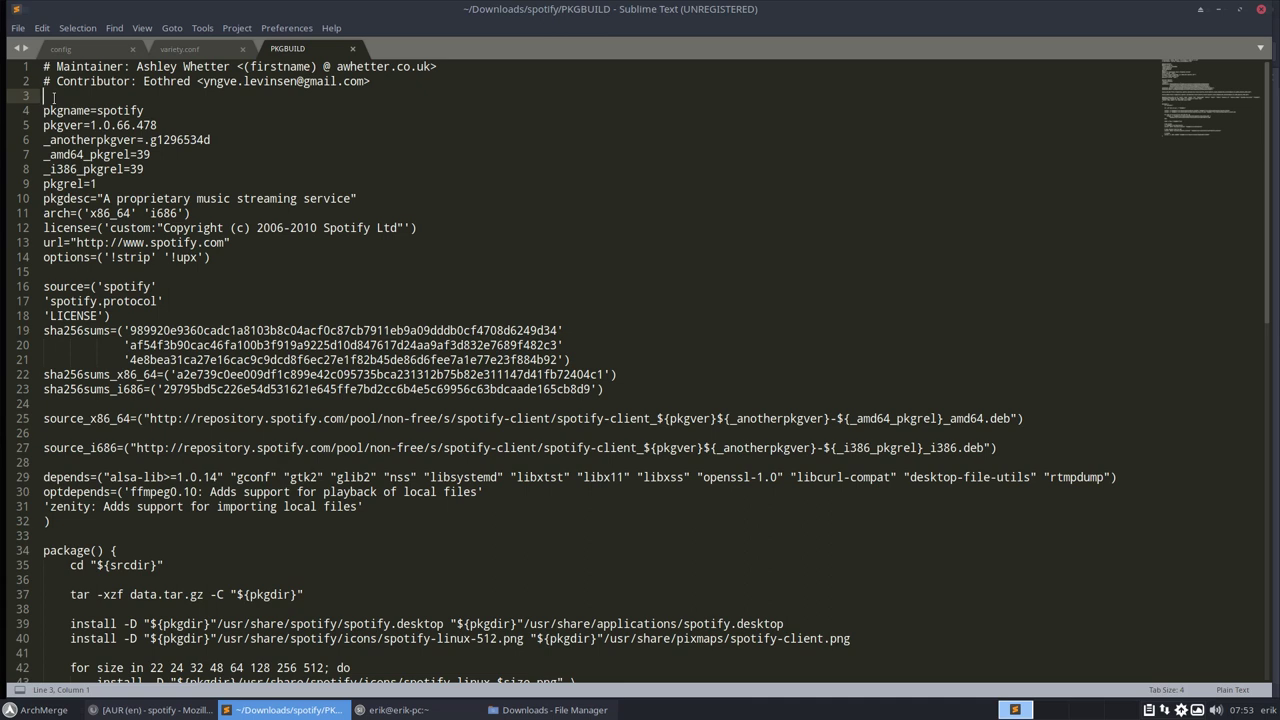
pyautogui.write('#')
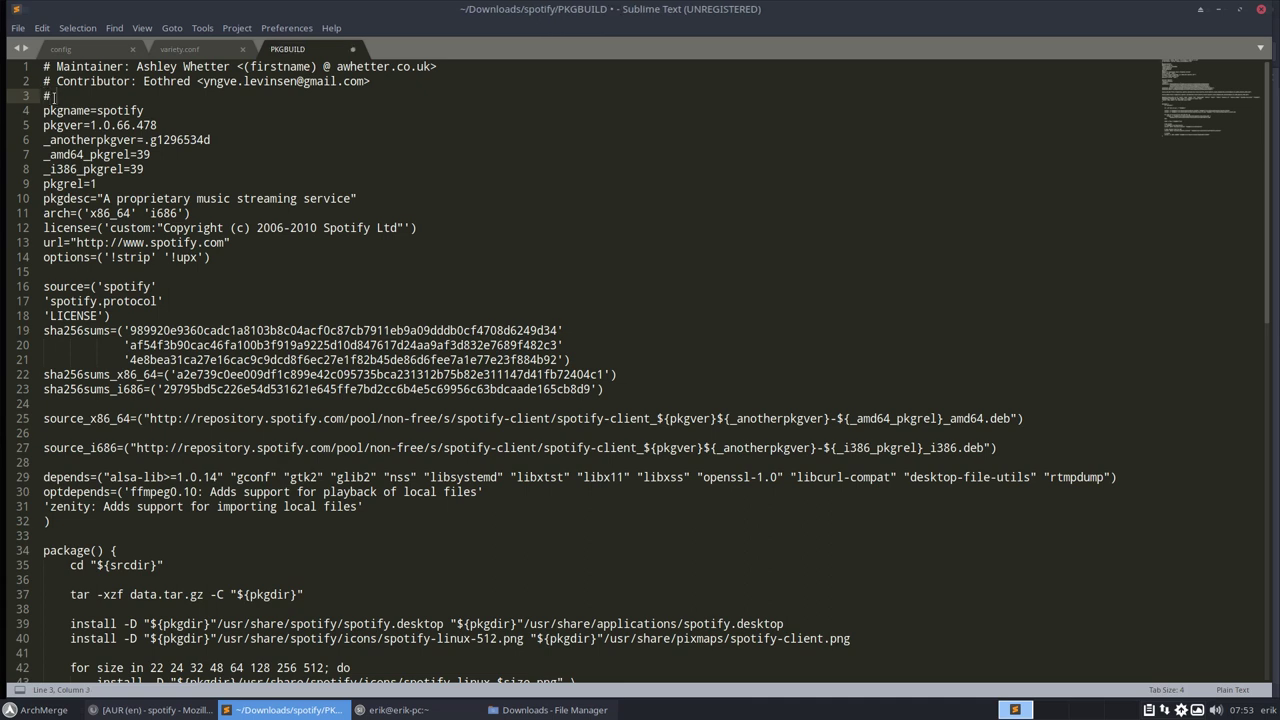
pyautogui.hotkey('ctrl', 'v')
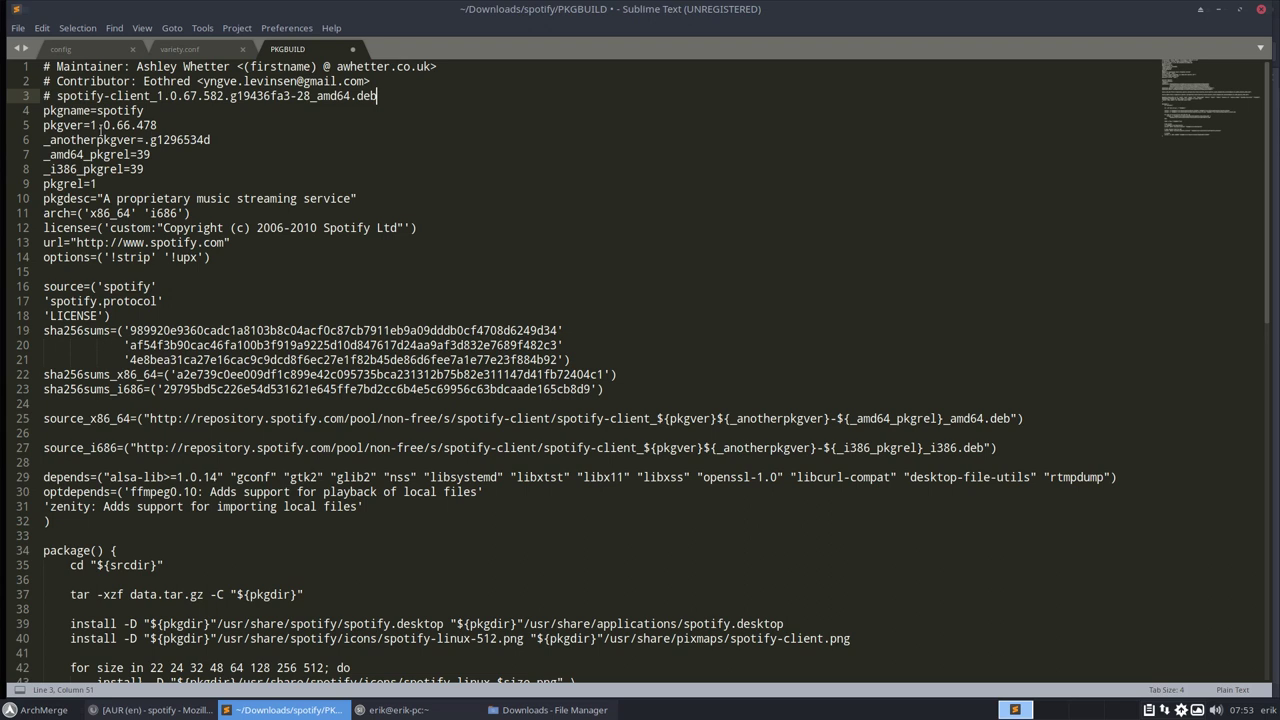
pyautogui.click(124, 125)
pyautogui.press('BackSpace')
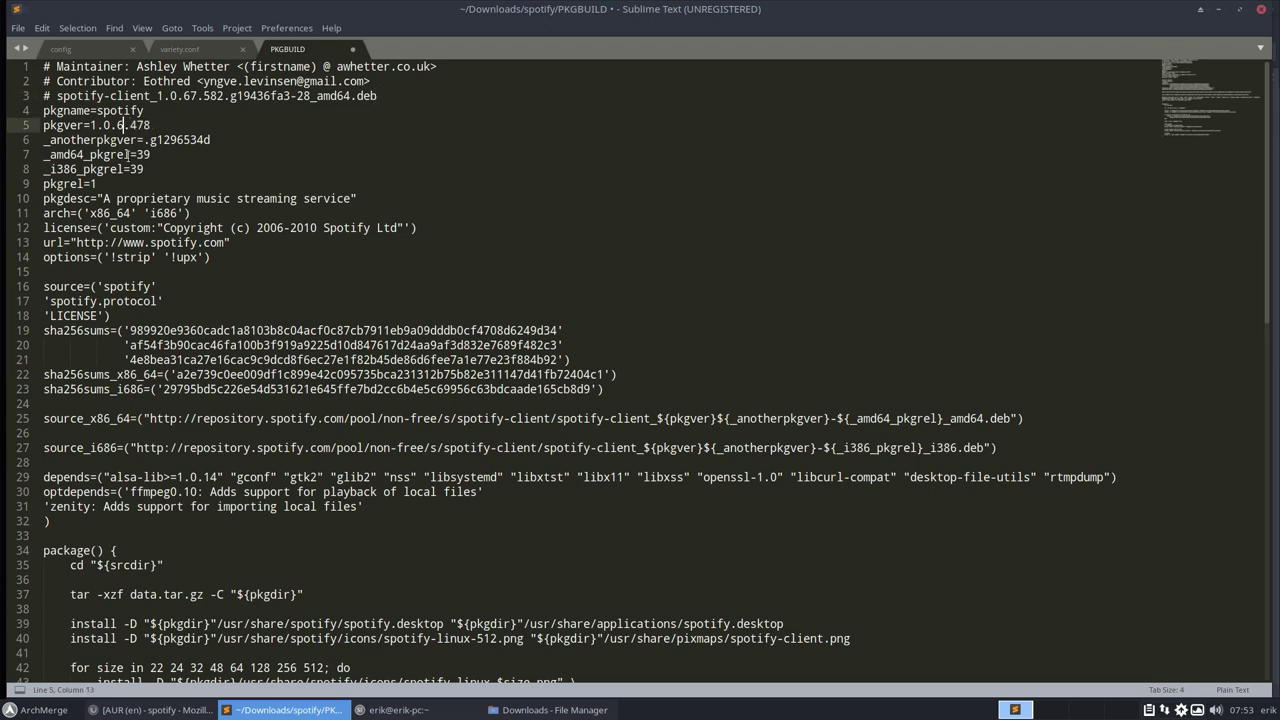
pyautogui.write('7')
pyautogui.press('Delete')
pyautogui.press('Delete')
pyautogui.press('Delete')
pyautogui.write('582')
# Copy hash g19436fa3 from the comment into _anotherpkgver, replacing g1296534d
pyautogui.moveTo(226, 96); pyautogui.dragTo(157, 96)
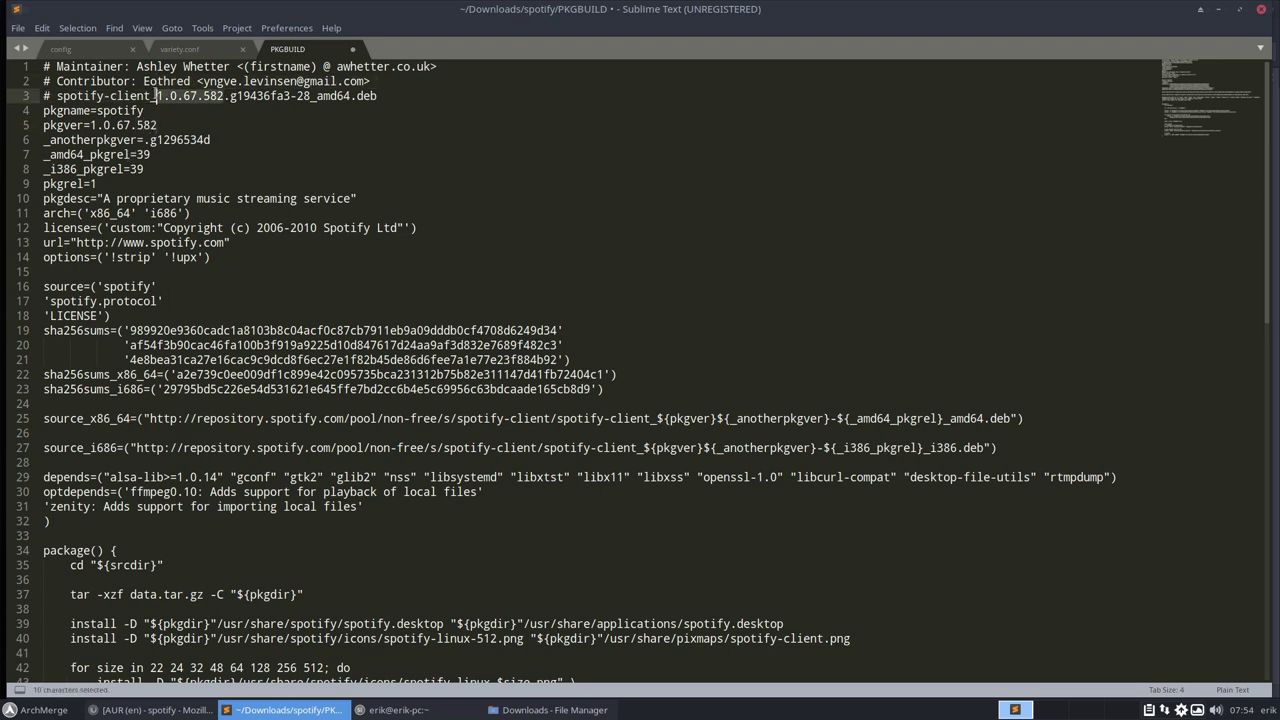
pyautogui.click(233, 96)
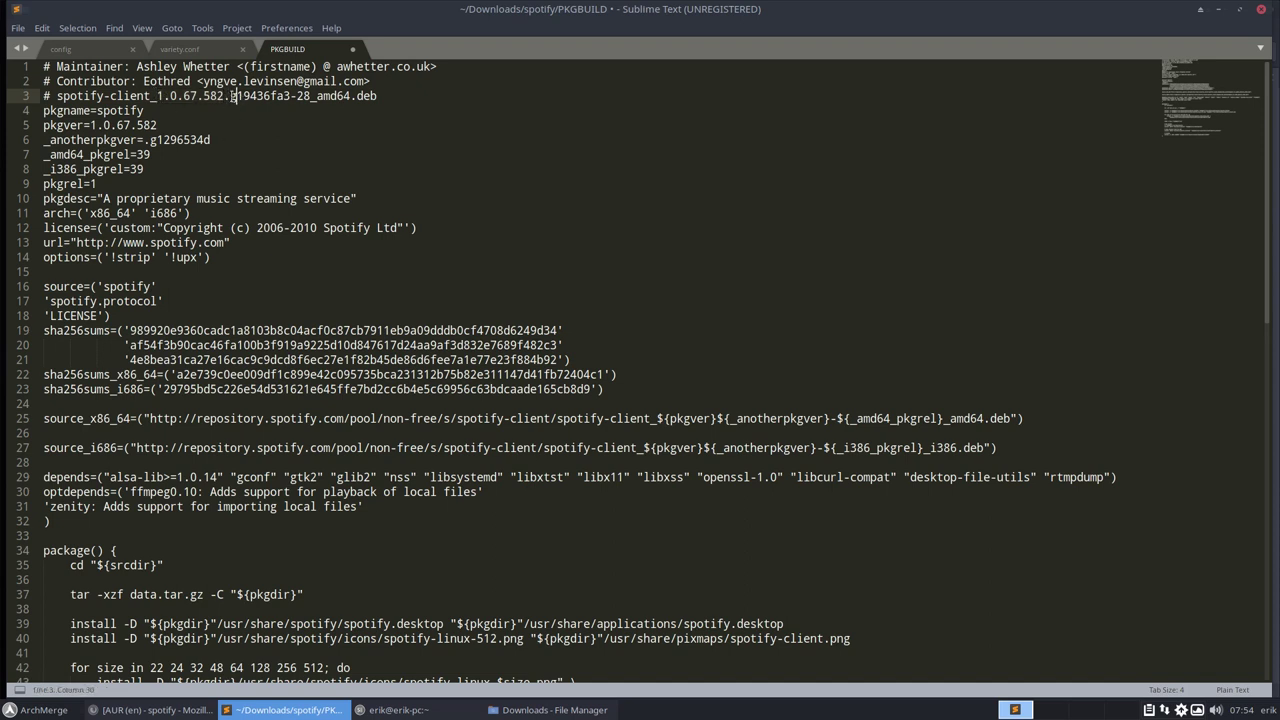
pyautogui.moveTo(231, 96); pyautogui.dragTo(305, 96)
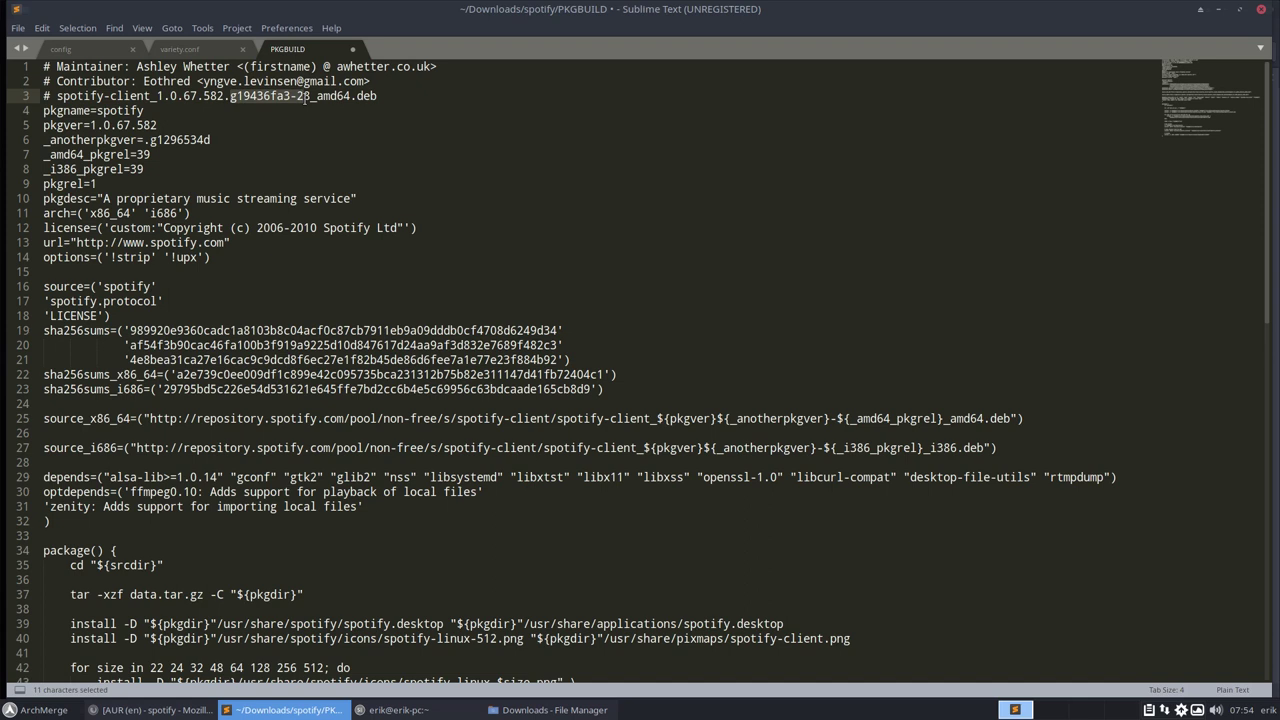
pyautogui.moveTo(304, 96); pyautogui.dragTo(289, 96)
pyautogui.hotkey('ctrl', 'c')
pyautogui.moveTo(150, 139); pyautogui.dragTo(215, 139)
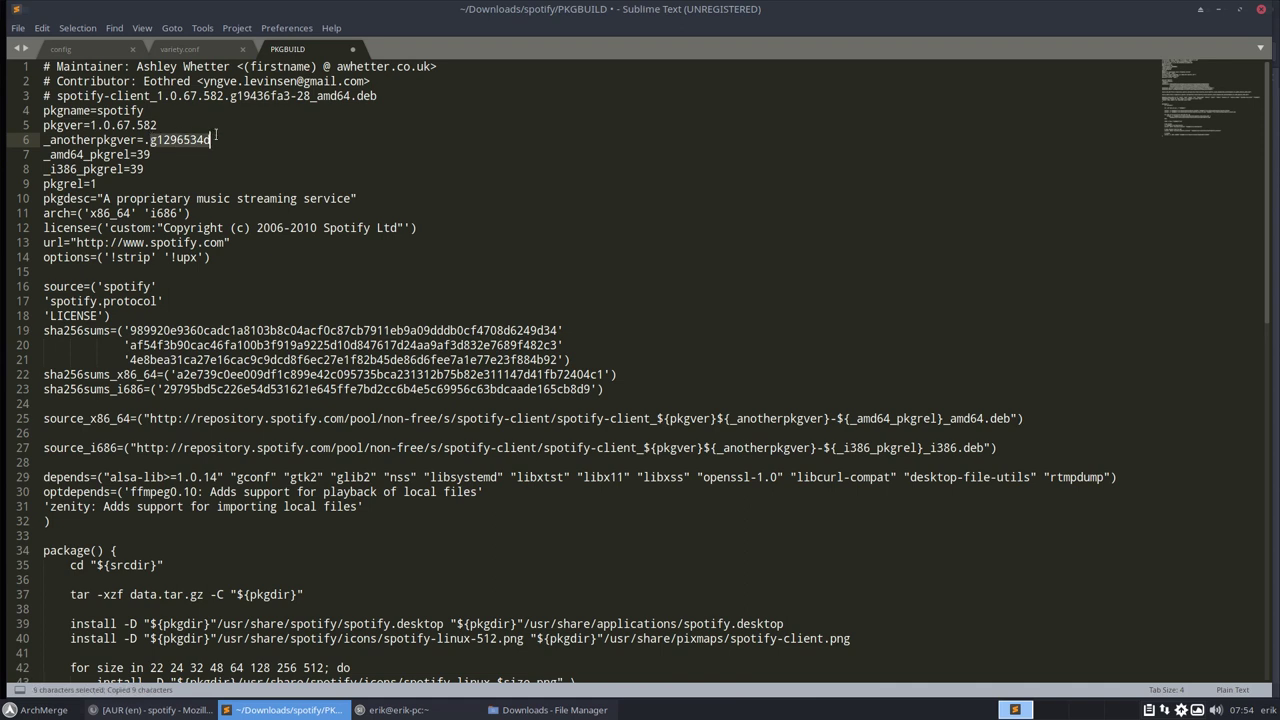
pyautogui.hotkey('ctrl', 'v')
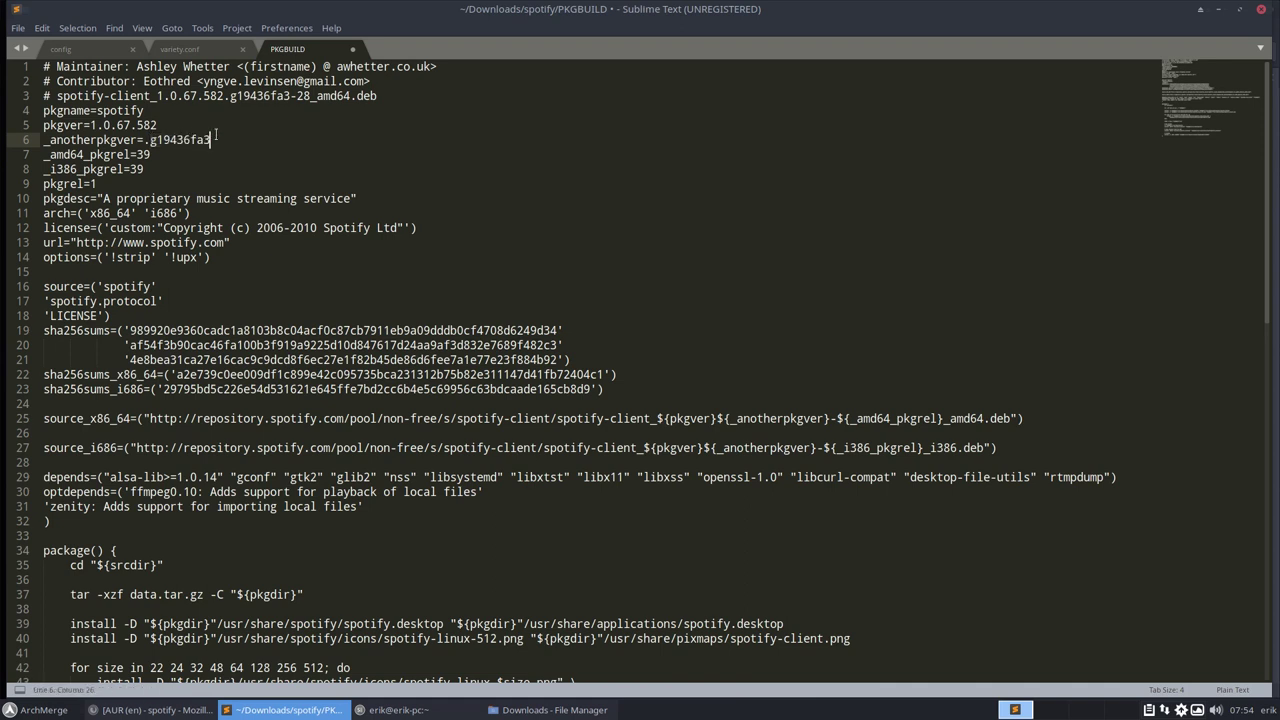
# Set both _amd64_pkgrel and _i386_pkgrel to 28 and save the PKGBUILD
pyautogui.click(165, 154)
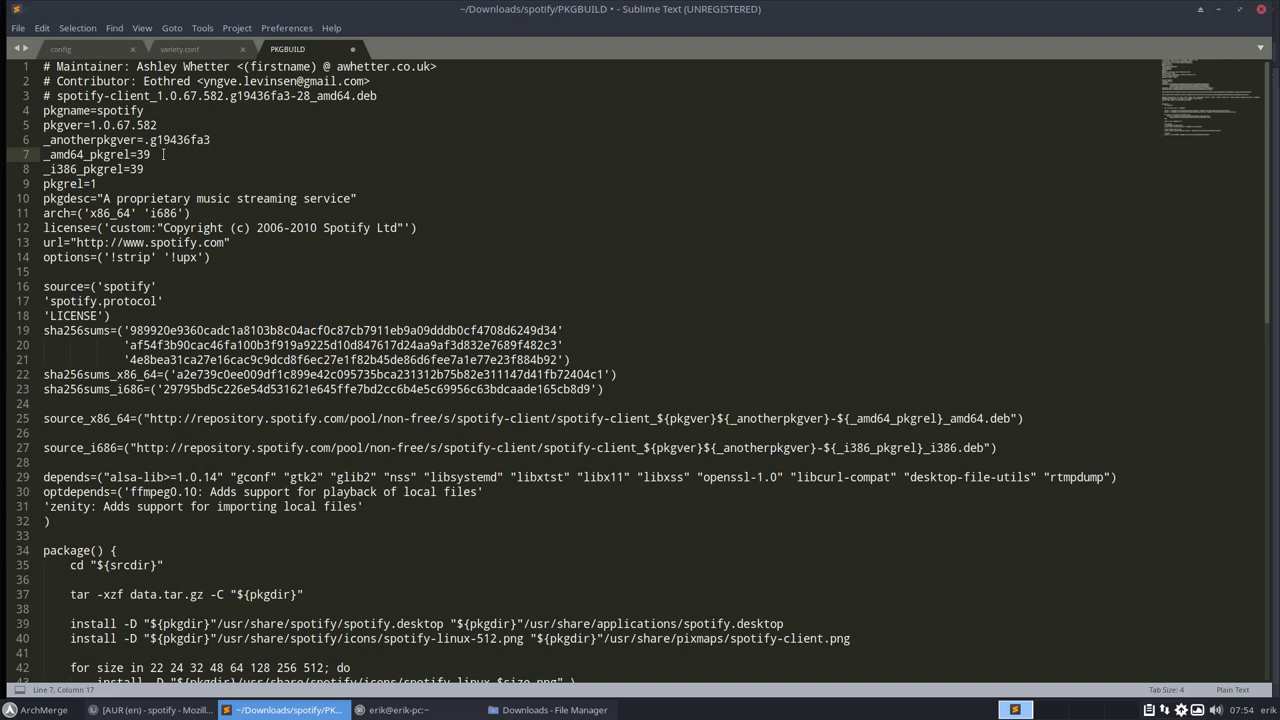
pyautogui.press('BackSpace')
pyautogui.press('BackSpace')
pyautogui.write('28')
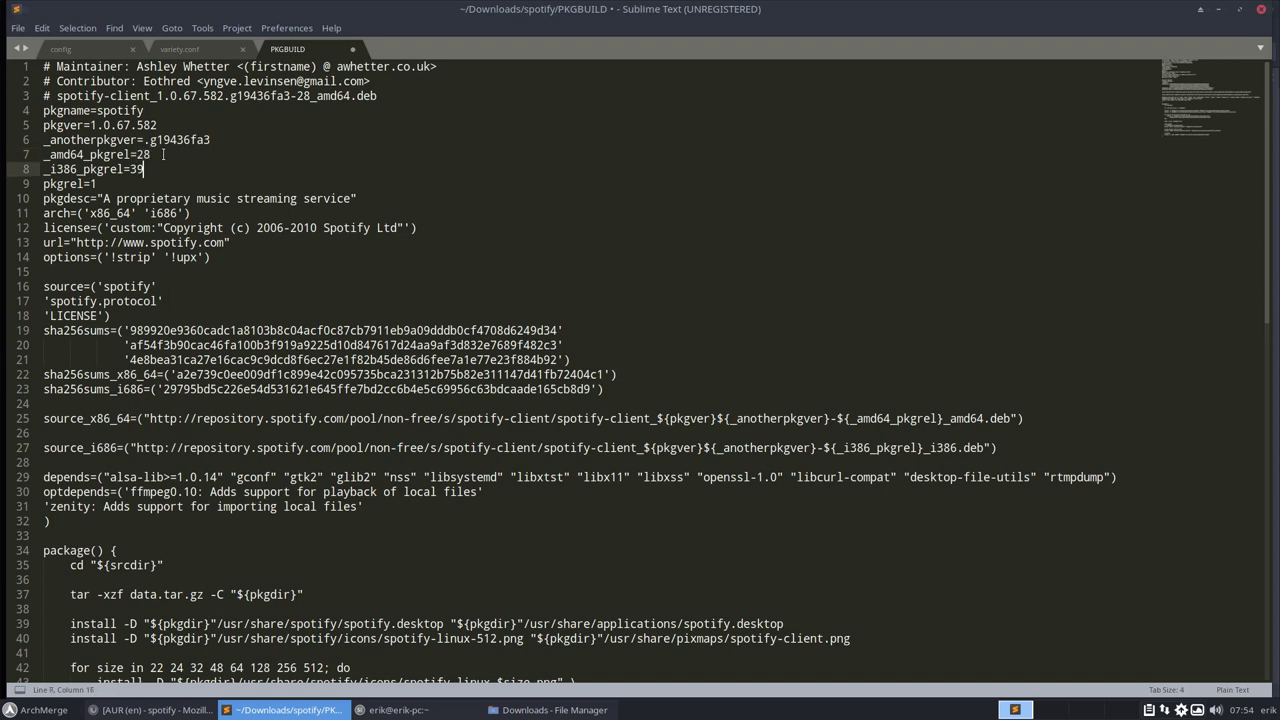
pyautogui.press('Down')
pyautogui.press('BackSpace')
pyautogui.press('BackSpace')
pyautogui.write('28')
pyautogui.hotkey('ctrl', 's')
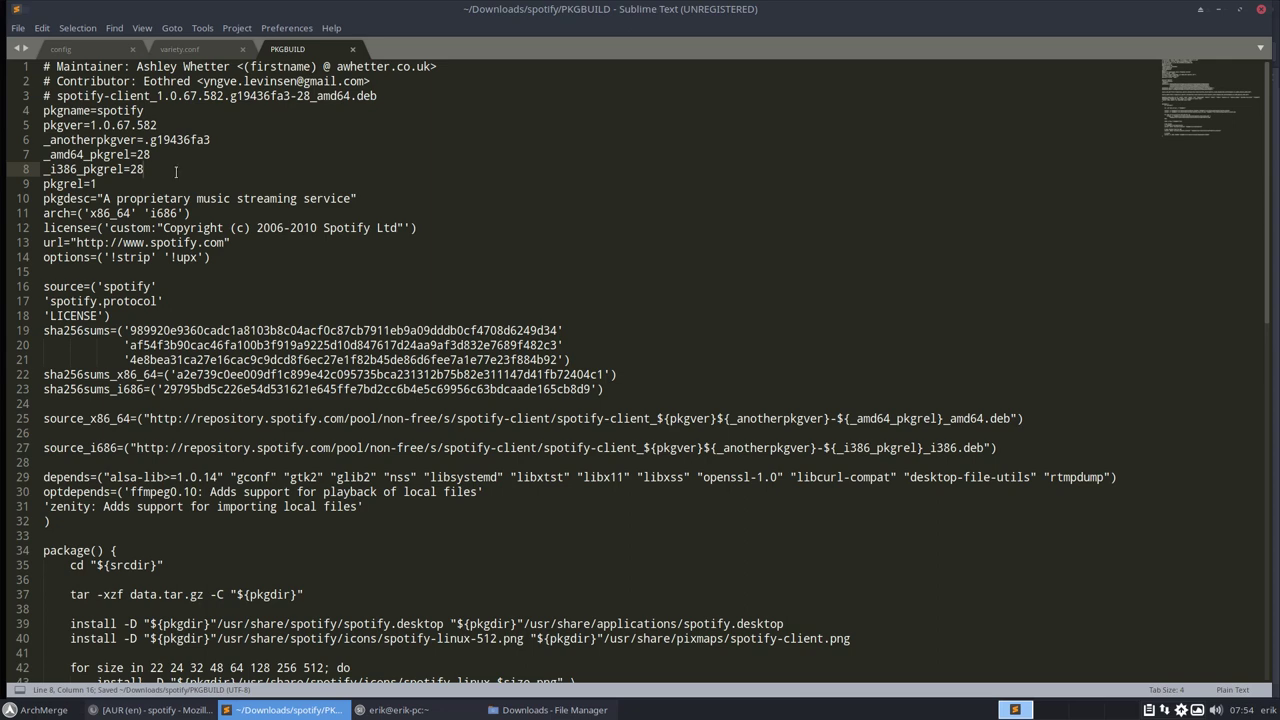
# Check the spotify-client file index, then select the AUR comment's new x86_64 checksum
pyautogui.click(150, 710)
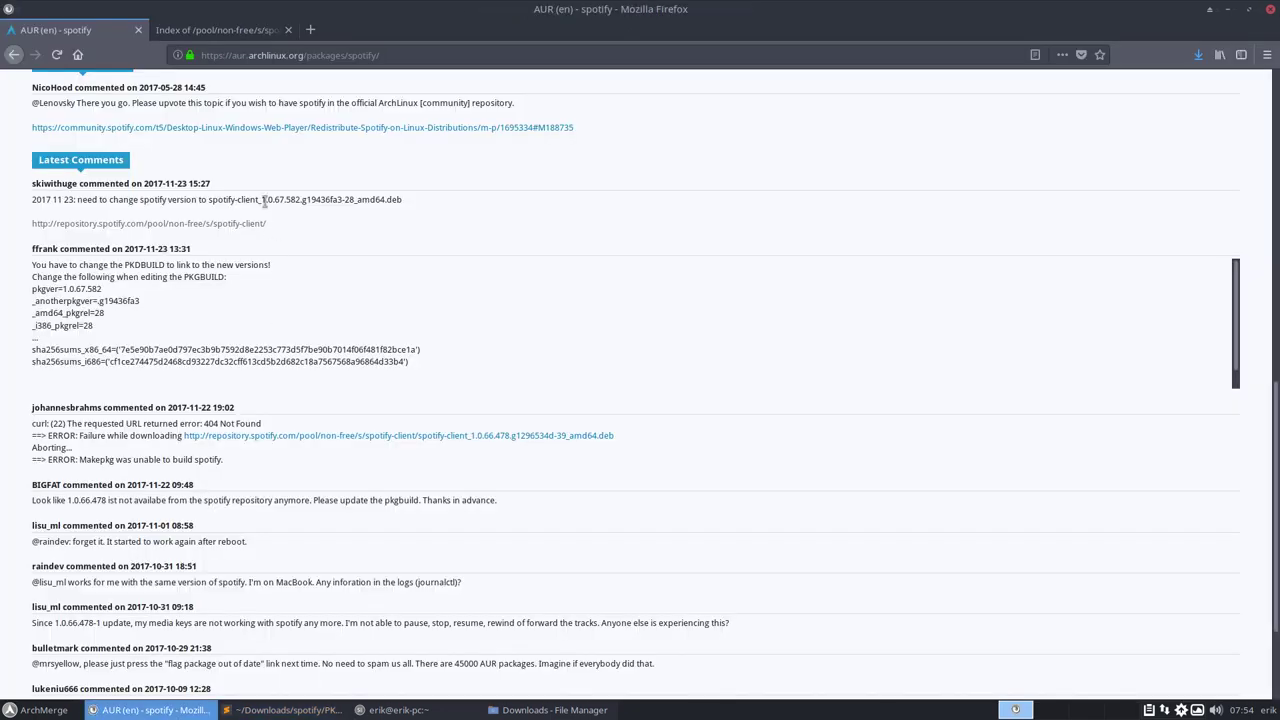
pyautogui.click(230, 30)
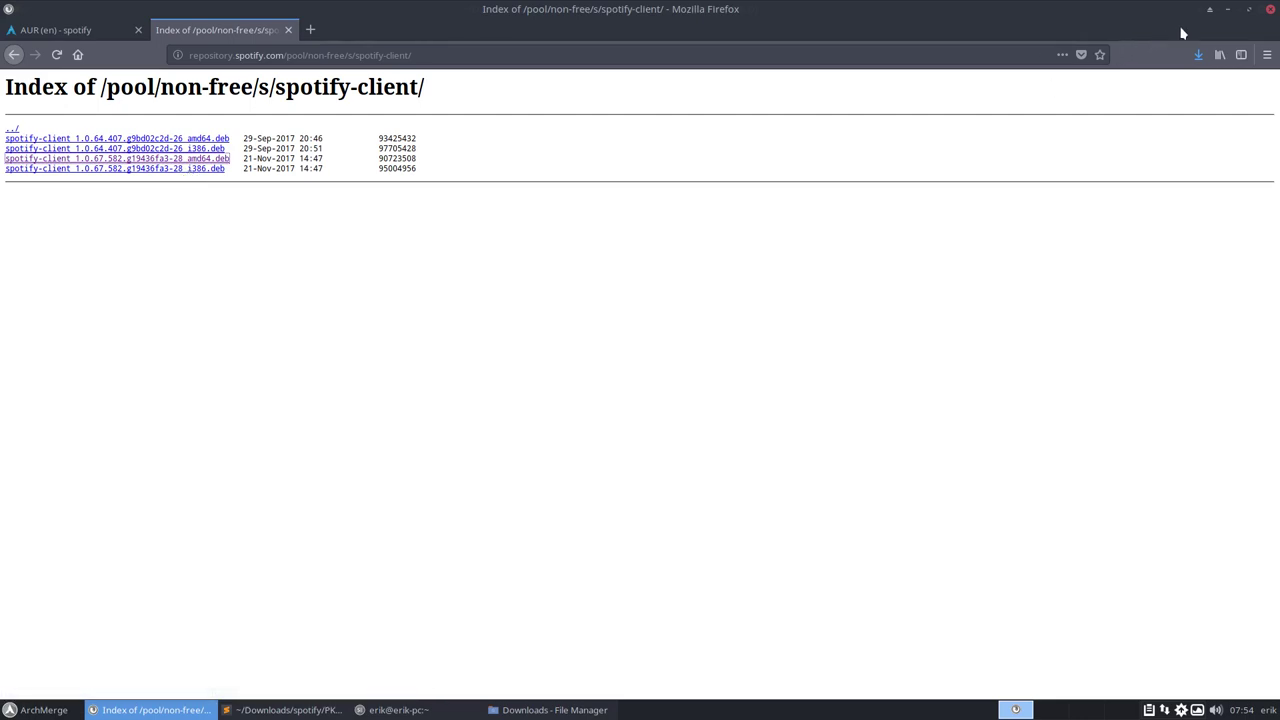
pyautogui.click(1229, 9)
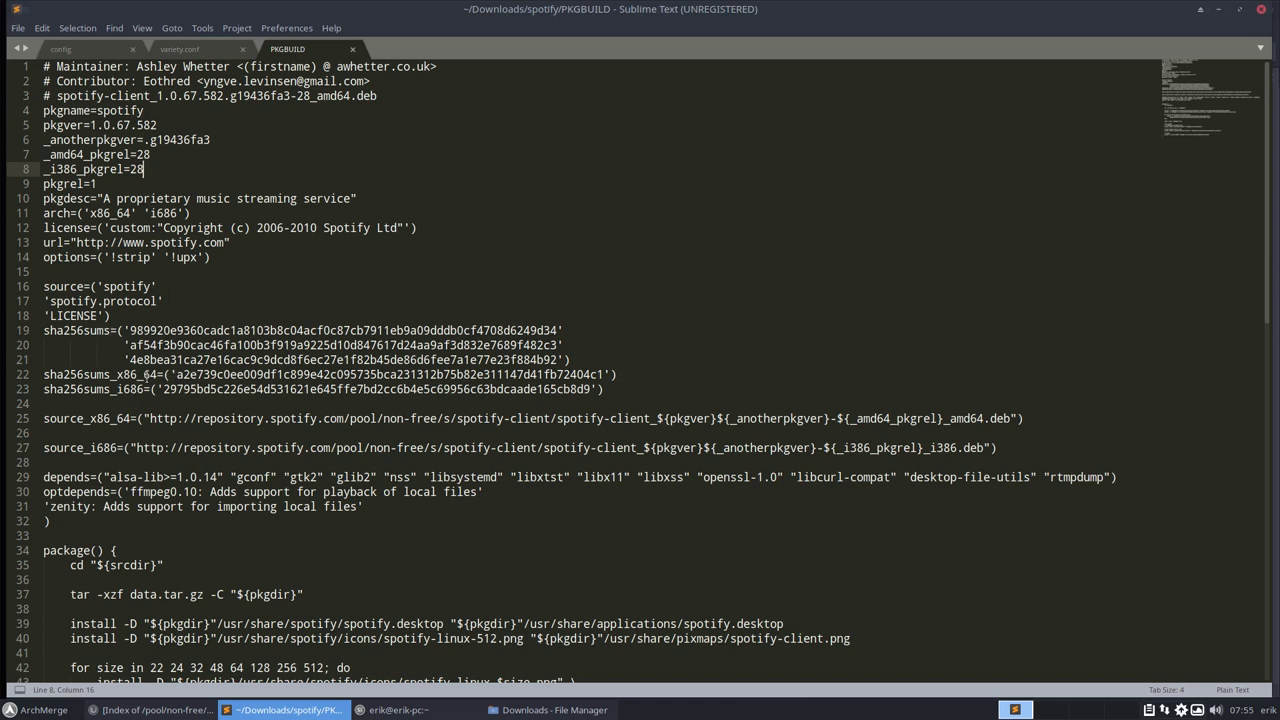
pyautogui.click(150, 710)
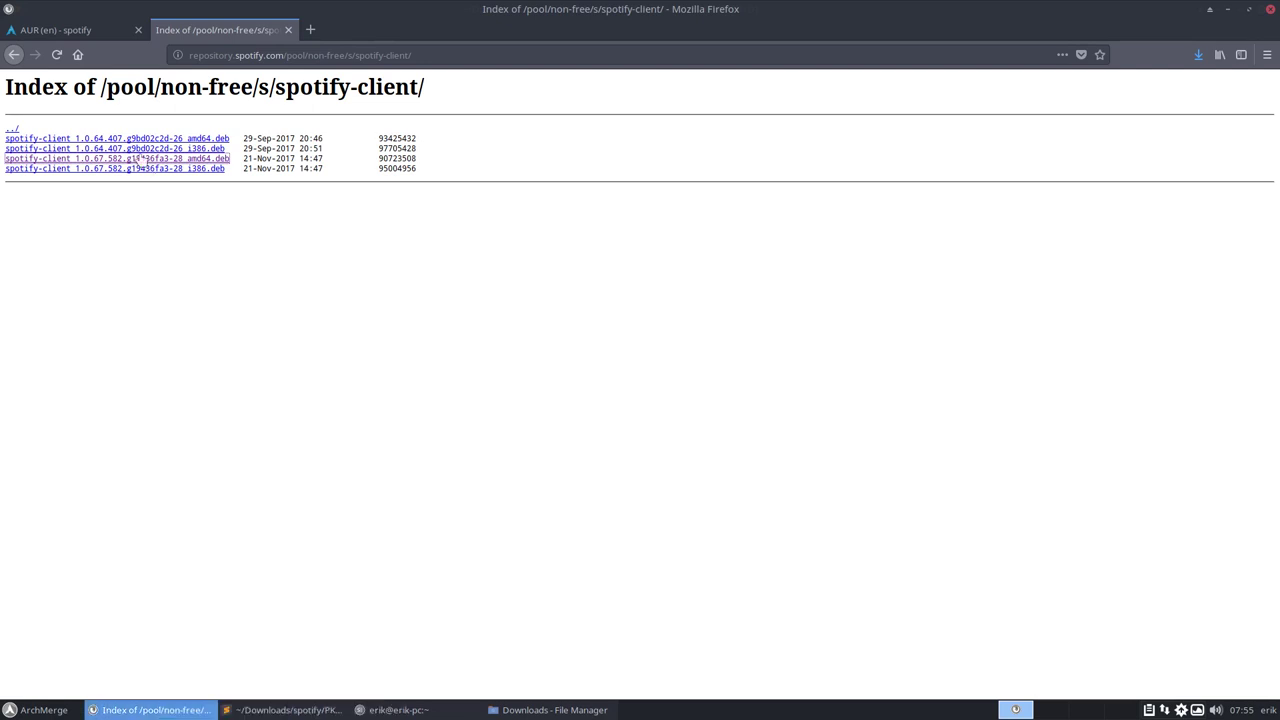
pyautogui.click(80, 30)
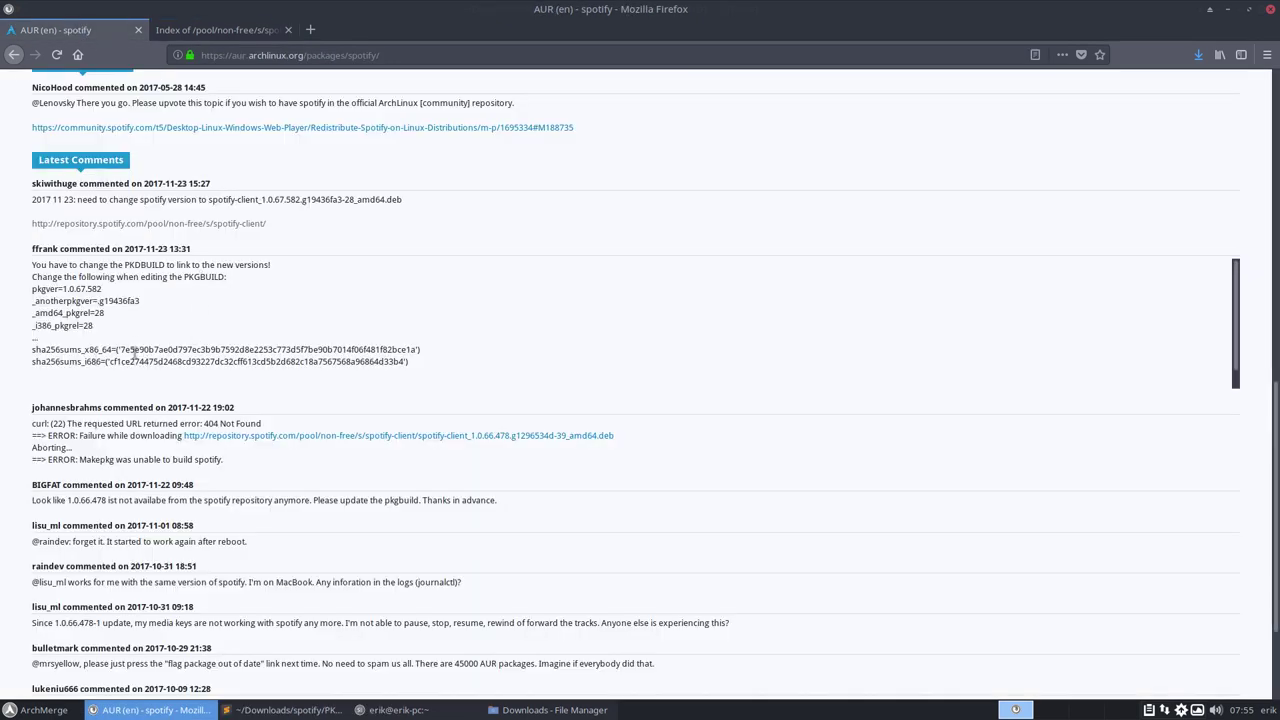
pyautogui.moveTo(118, 350)
pyautogui.mouseDown()
pyautogui.moveTo(355, 362)
pyautogui.moveTo(415, 349)
pyautogui.mouseUp()
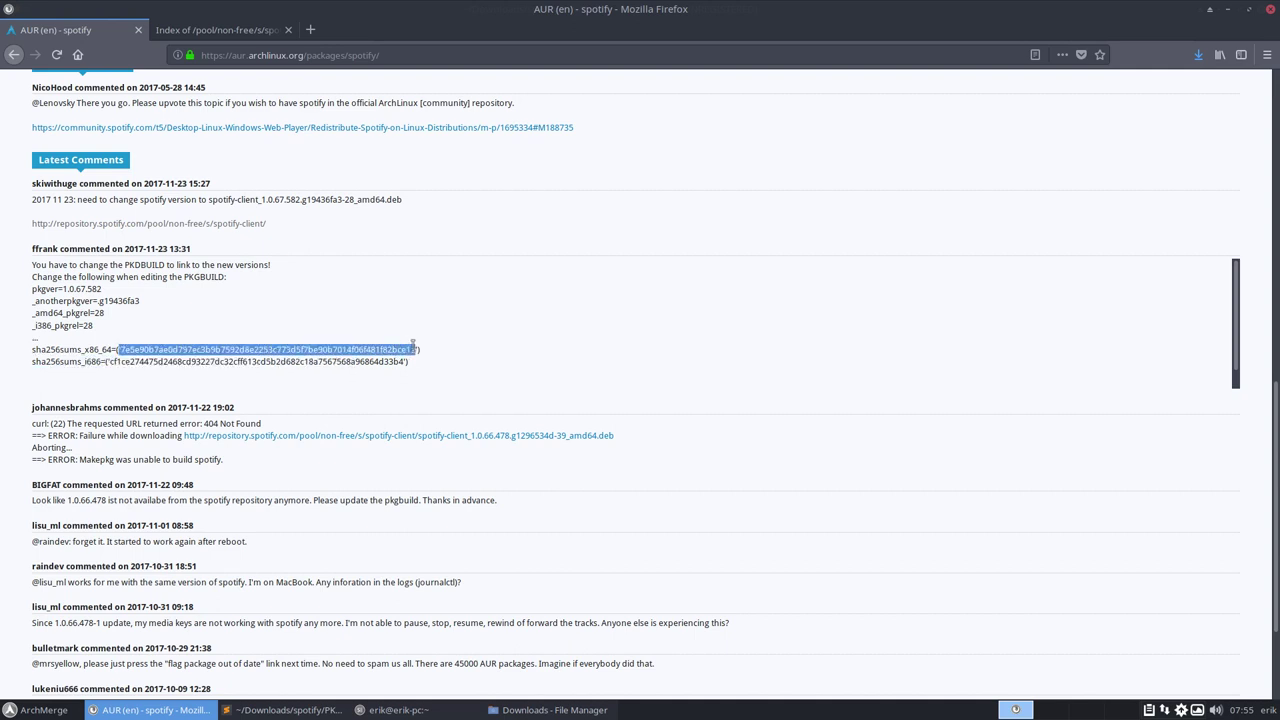
pyautogui.click(1230, 12)
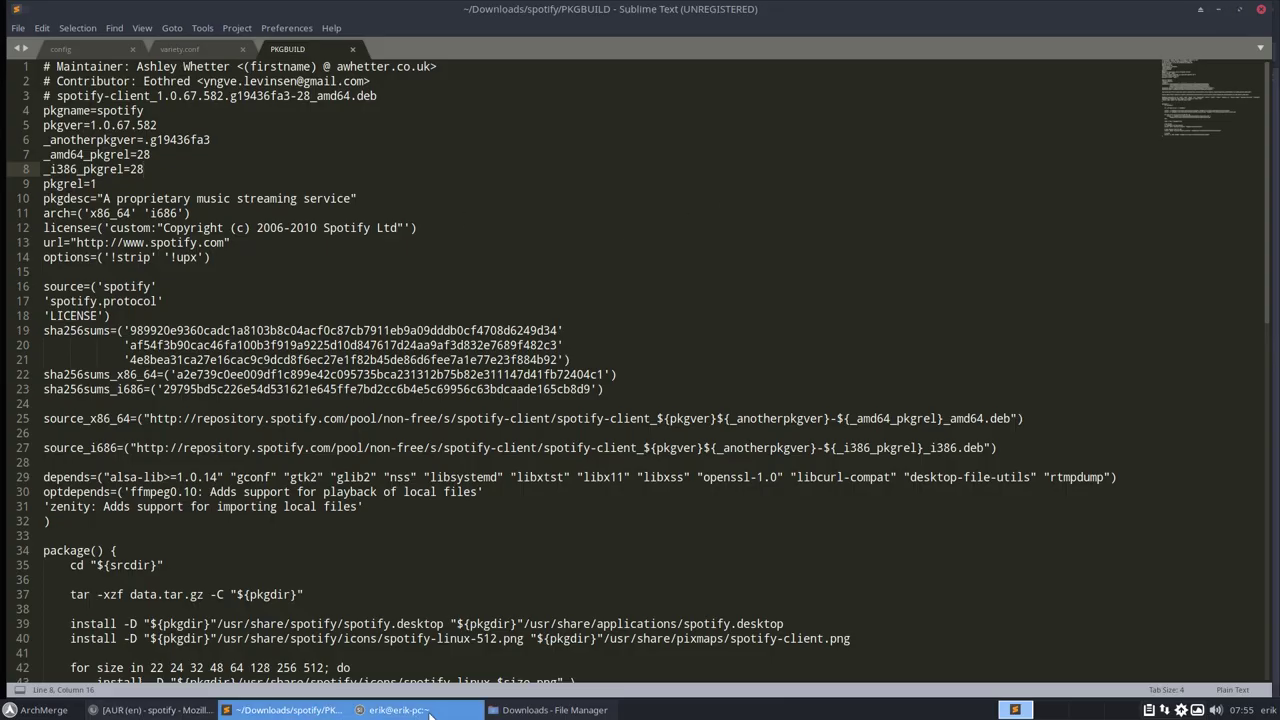
# Close the old terminal that holds the failed build
pyautogui.click(398, 710)
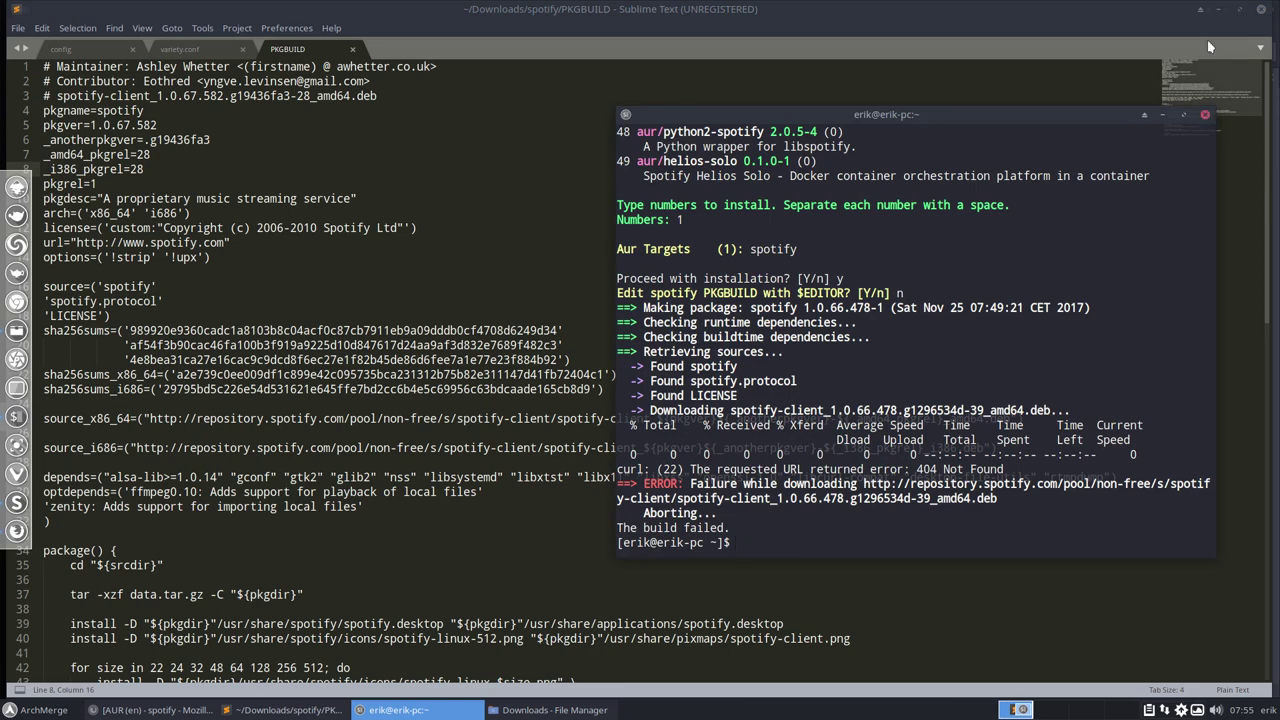
pyautogui.click(1162, 114)
pyautogui.click(1228, 12)
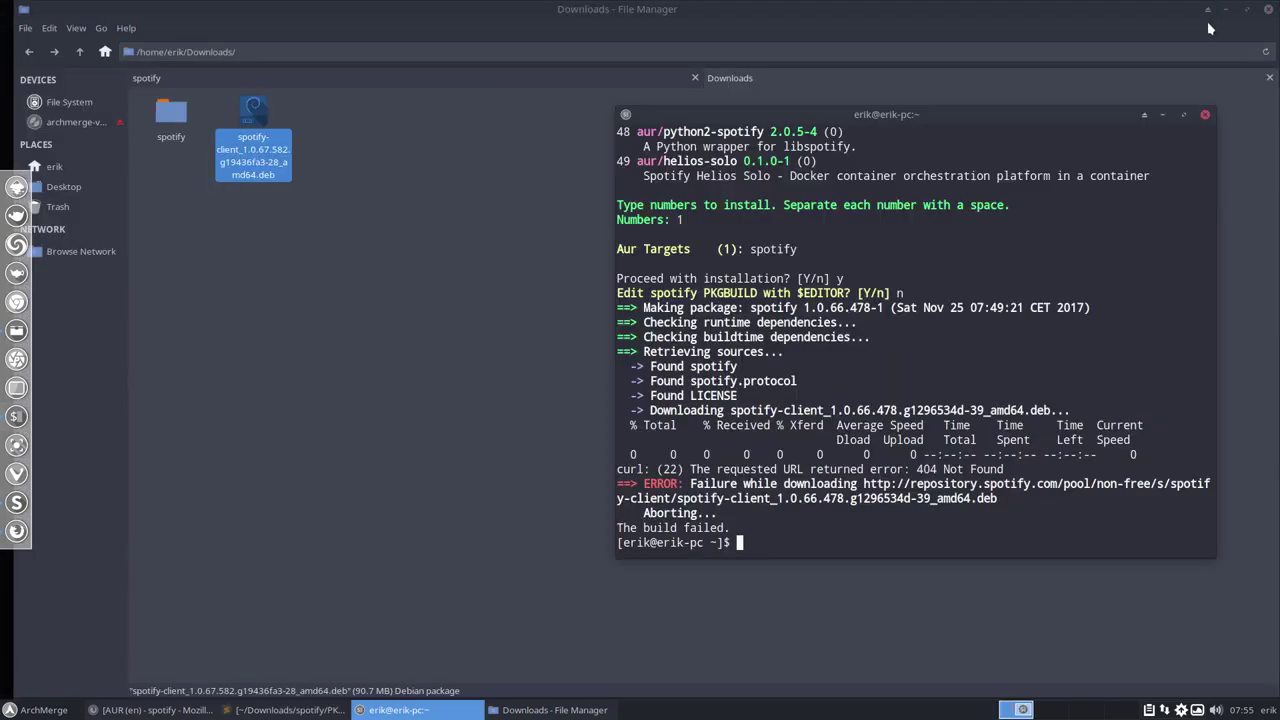
pyautogui.click(1203, 120)
pyautogui.click(385, 225)
# Open a new terminal in the Downloads folder from Thunar's context menu
pyautogui.rightClick(383, 198)
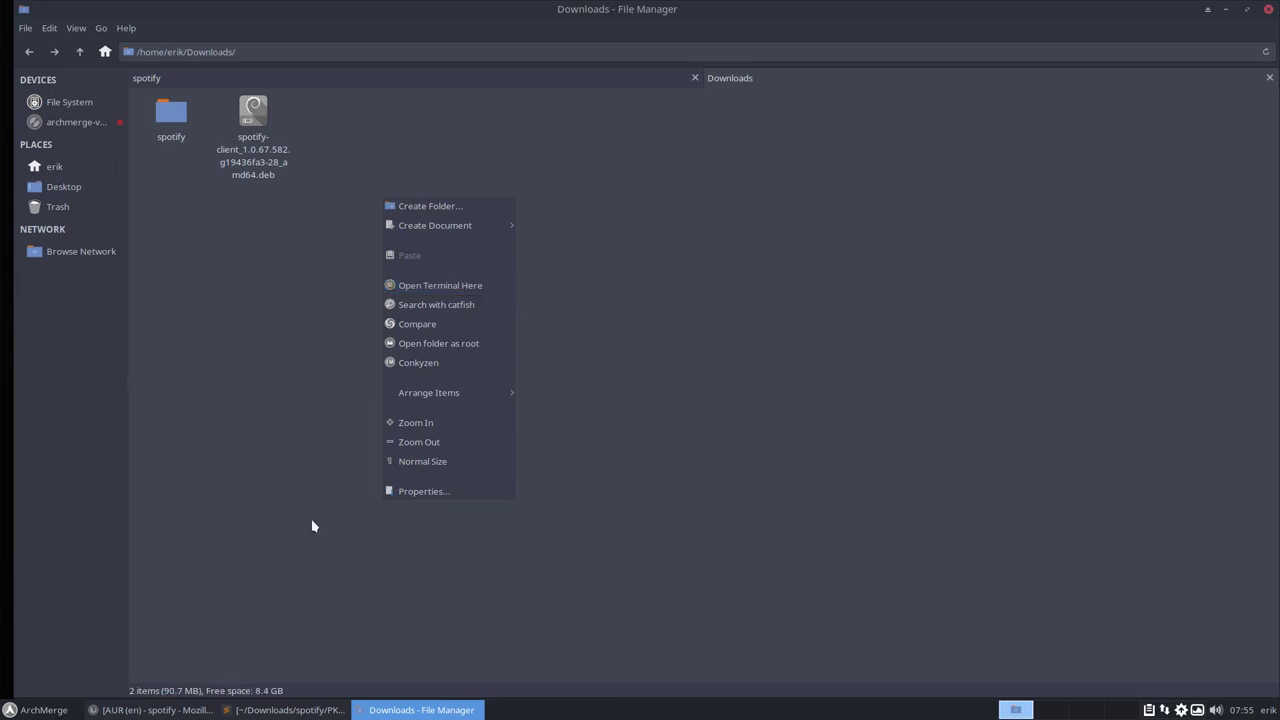
pyautogui.click(272, 713)
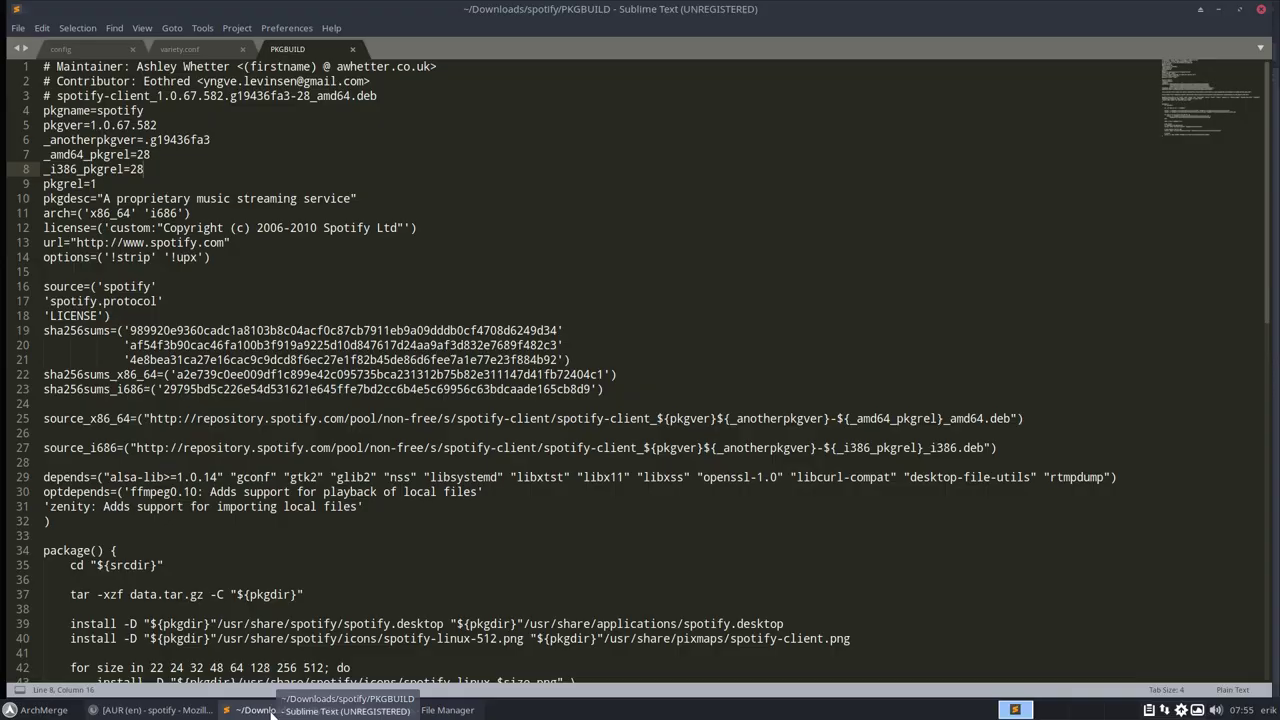
pyautogui.click(420, 710)
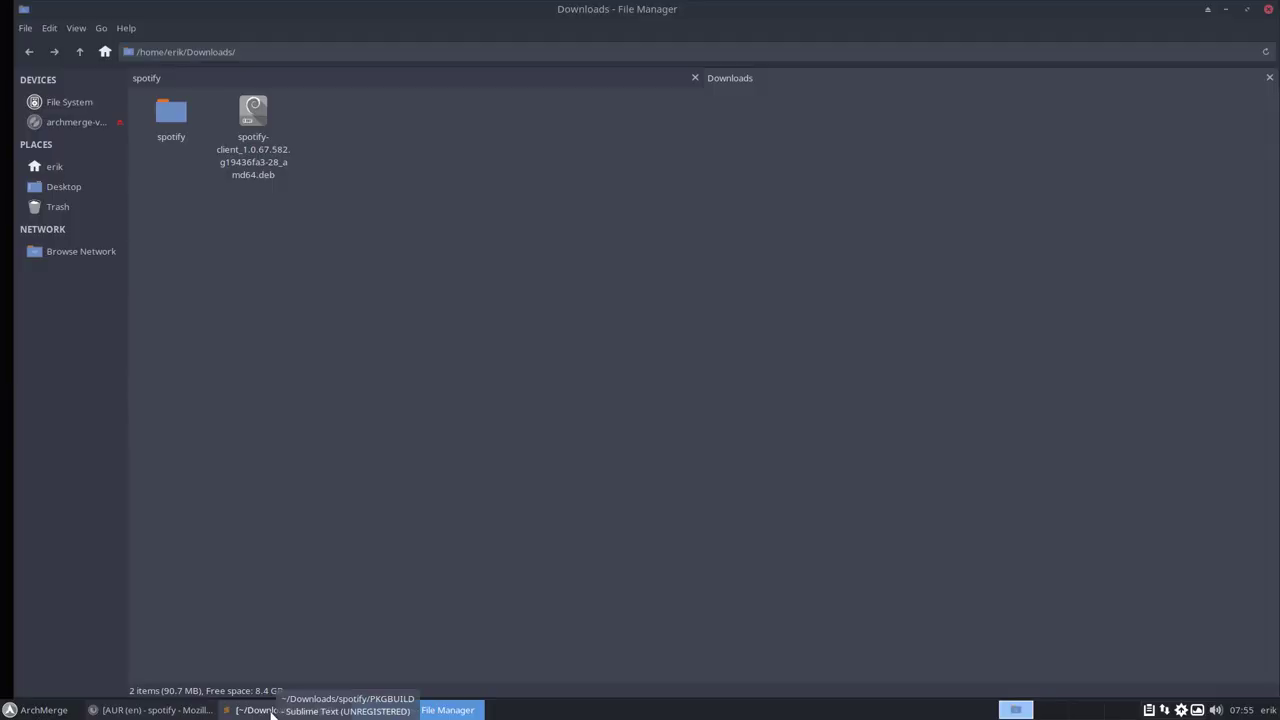
pyautogui.rightClick(346, 240)
pyautogui.click(404, 329)
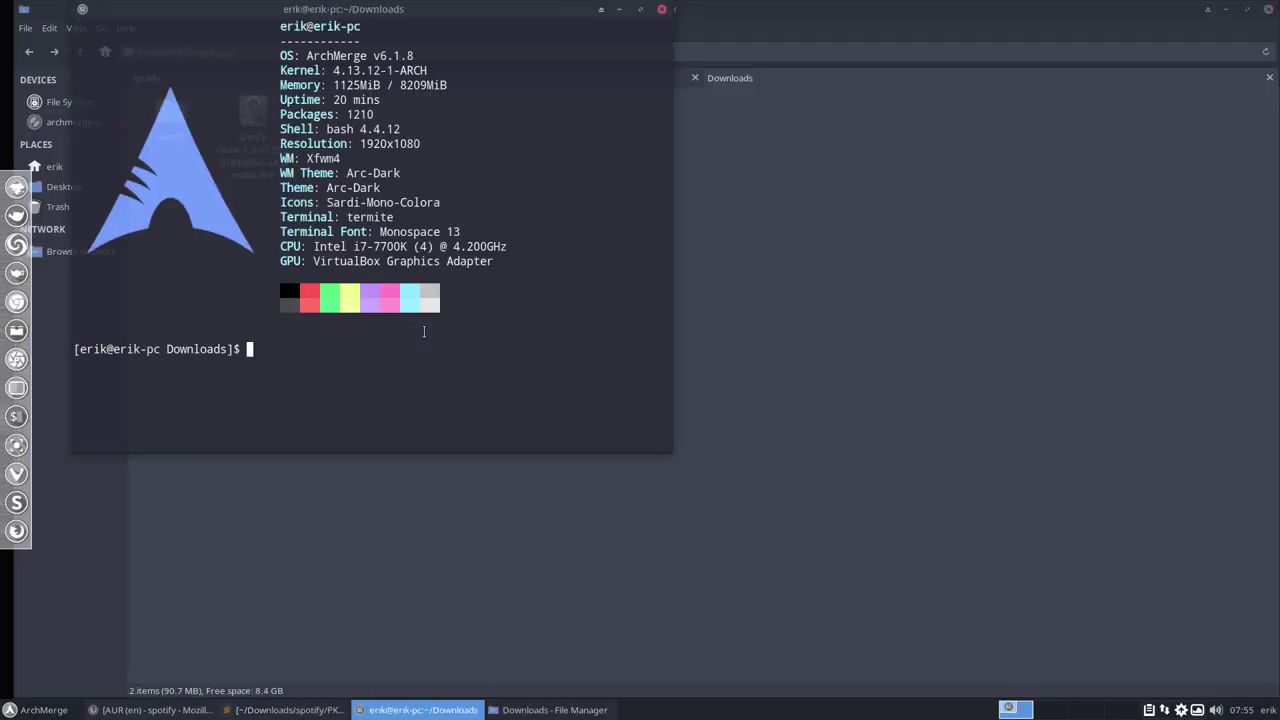
pyautogui.write('sh')
# Run sha256sum on spotify-client_1.0.67.582.g19436fa3-28_amd64.deb using tab completion
pyautogui.press('Tab')
pyautogui.press('Tab')
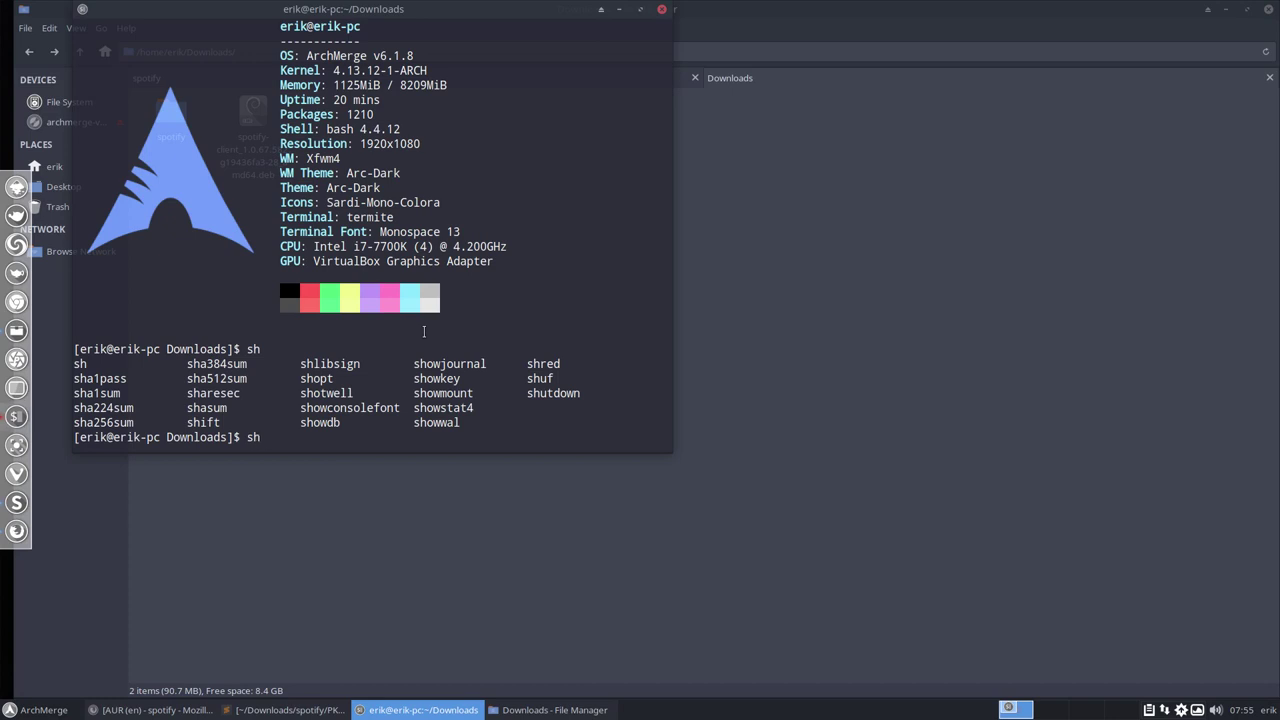
pyautogui.write('a256')
pyautogui.press('Tab')
pyautogui.write('spotify')
pyautogui.press('Tab')
pyautogui.press('Tab')
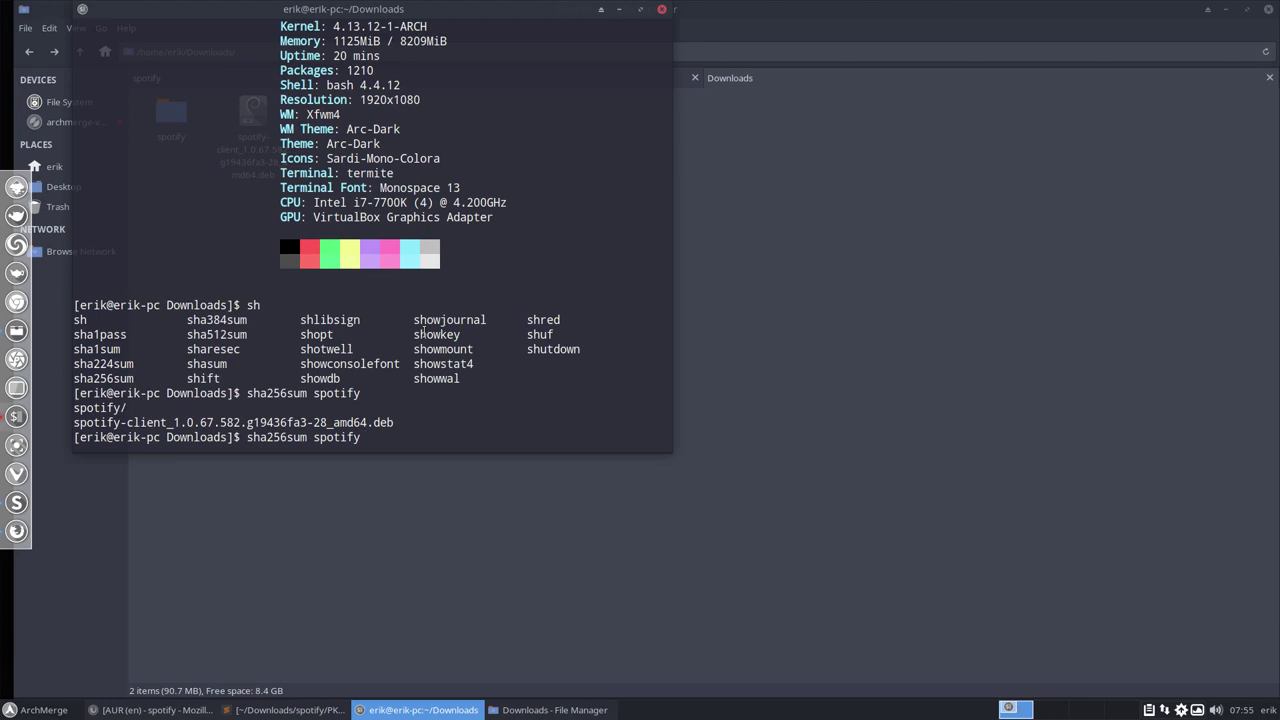
pyautogui.write('-')
pyautogui.press('Tab')
pyautogui.press('Return')
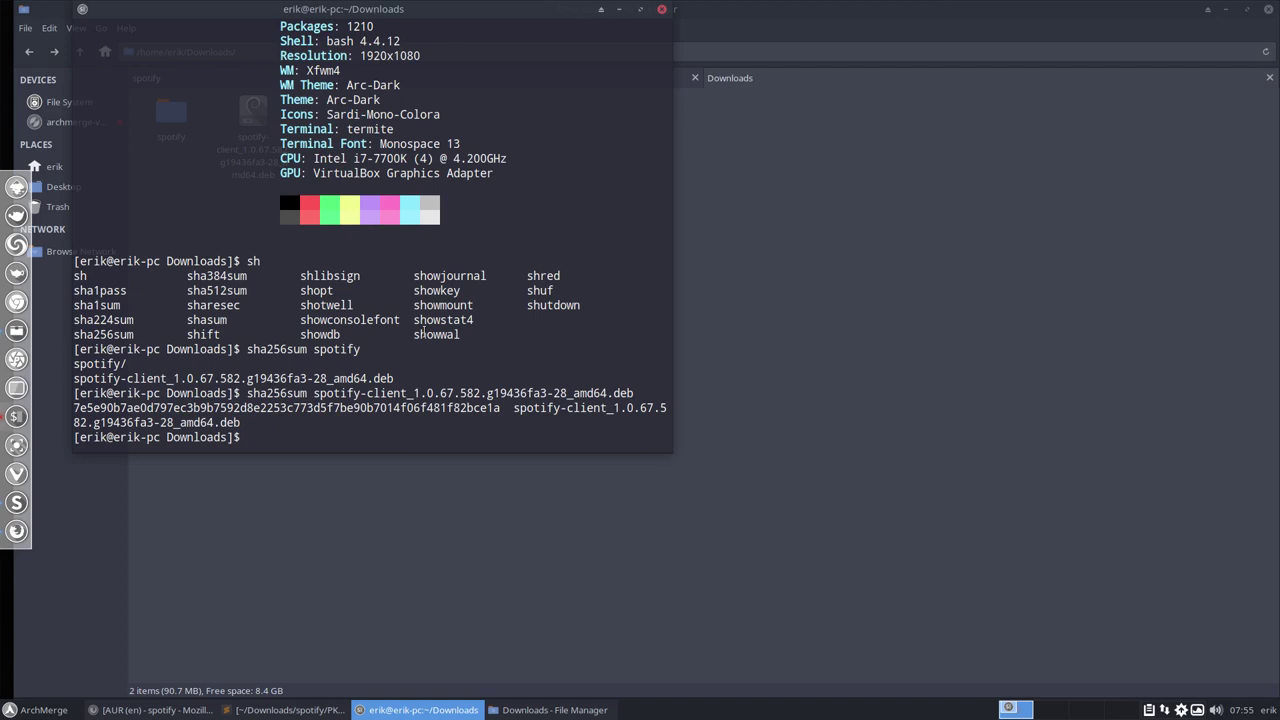
# Compare the computed checksum with the x86_64 checksum in the AUR comment
pyautogui.click(641, 9)
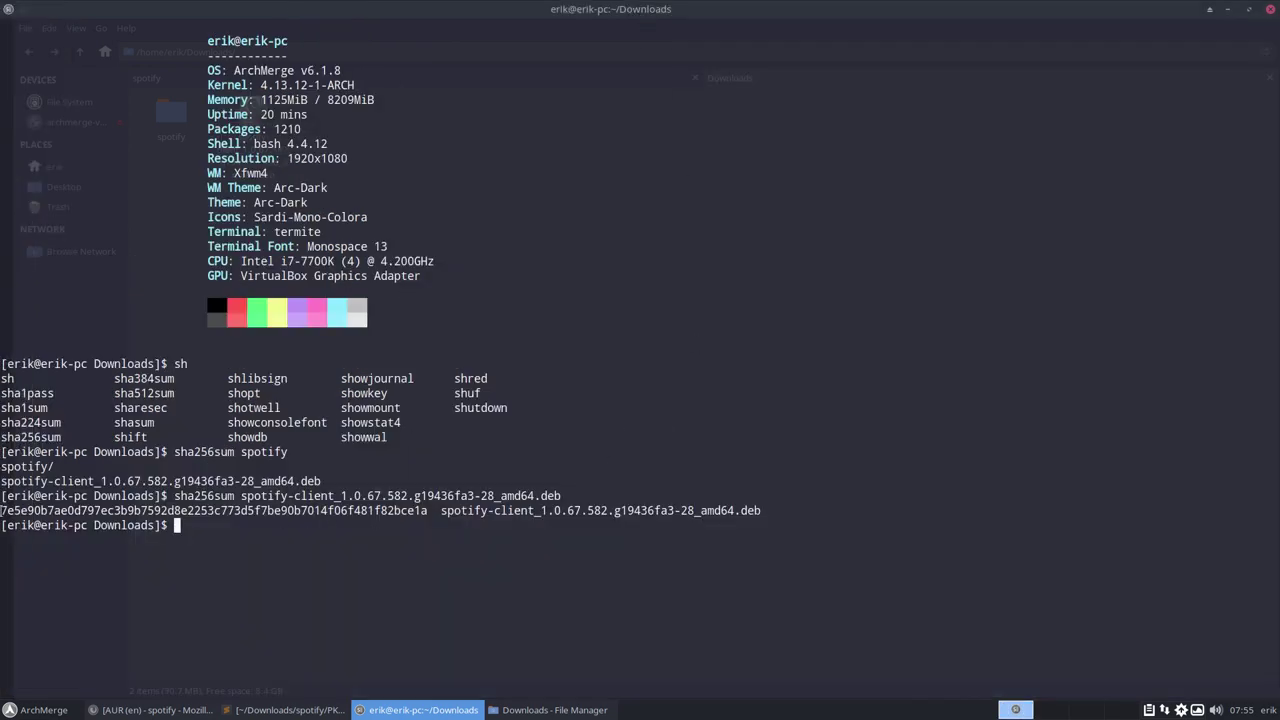
pyautogui.moveTo(2, 510); pyautogui.dragTo(427, 511)
pyautogui.hotkey('ctrl', 'c')
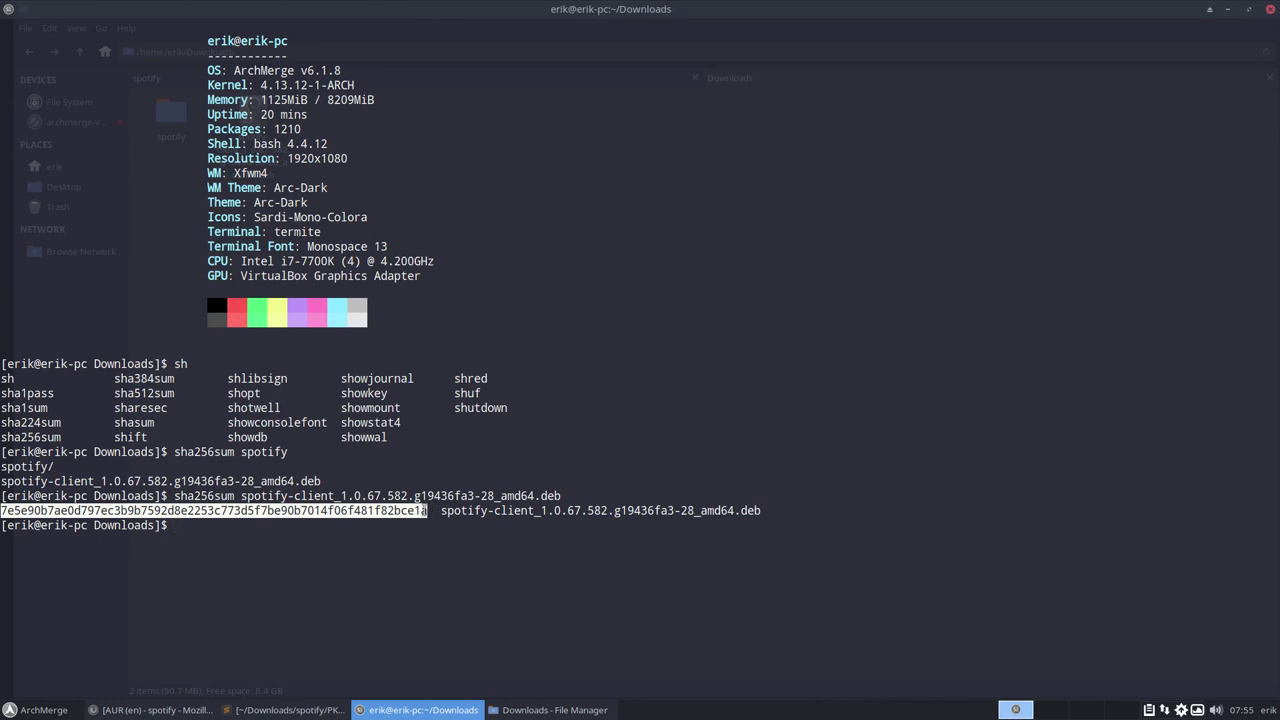
pyautogui.click(150, 710)
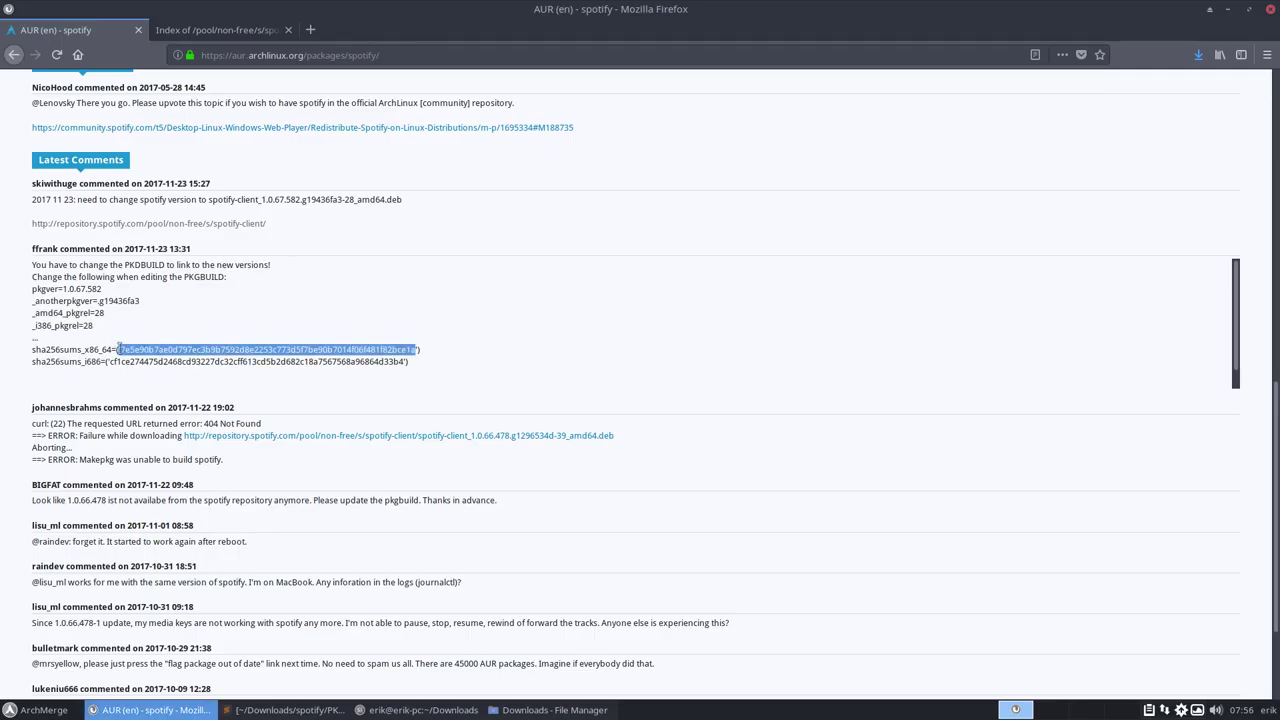
pyautogui.click(1230, 10)
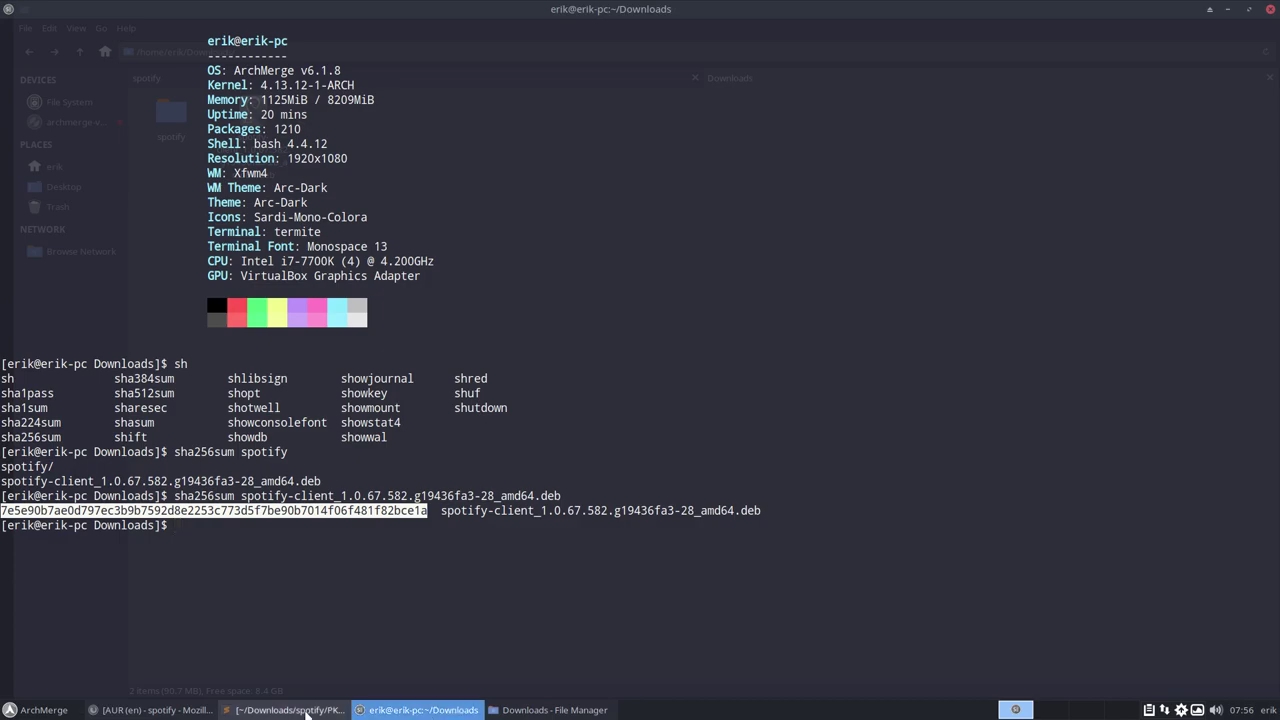
pyautogui.click(308, 712)
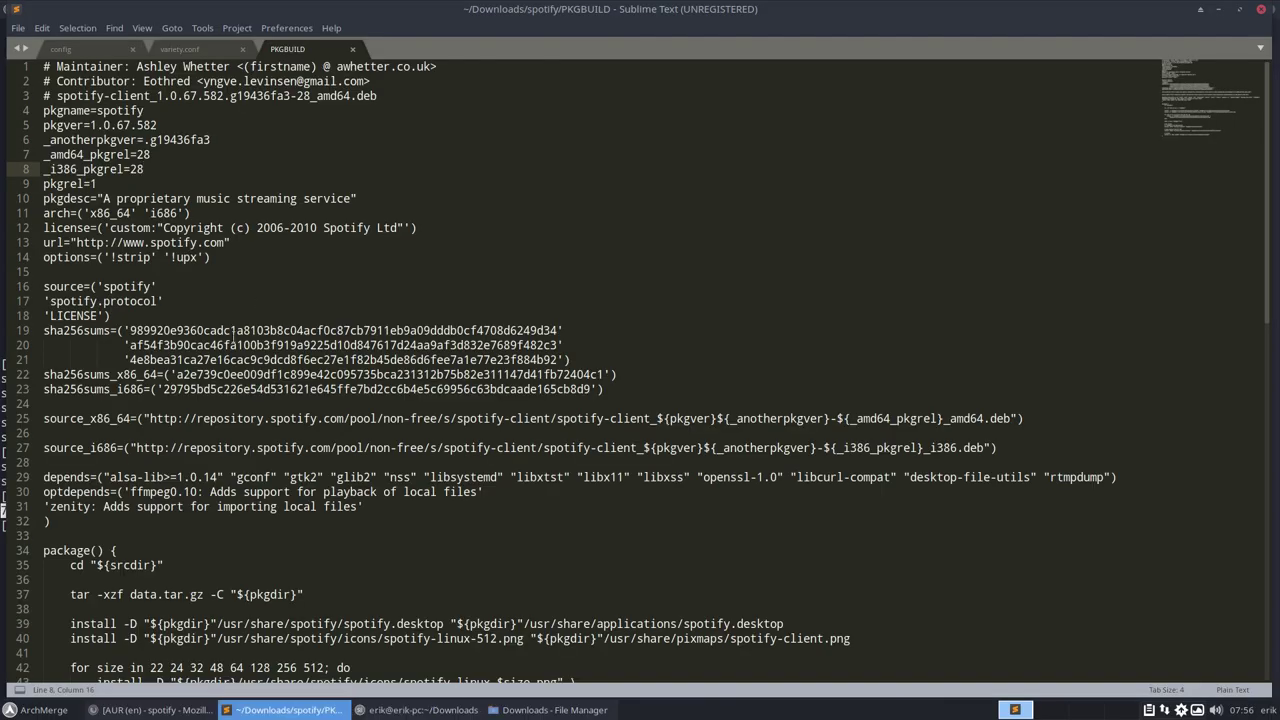
# Replace the sha256sums_x86_64 value on line 22 with the new hash and save
pyautogui.moveTo(176, 374); pyautogui.dragTo(617, 374)
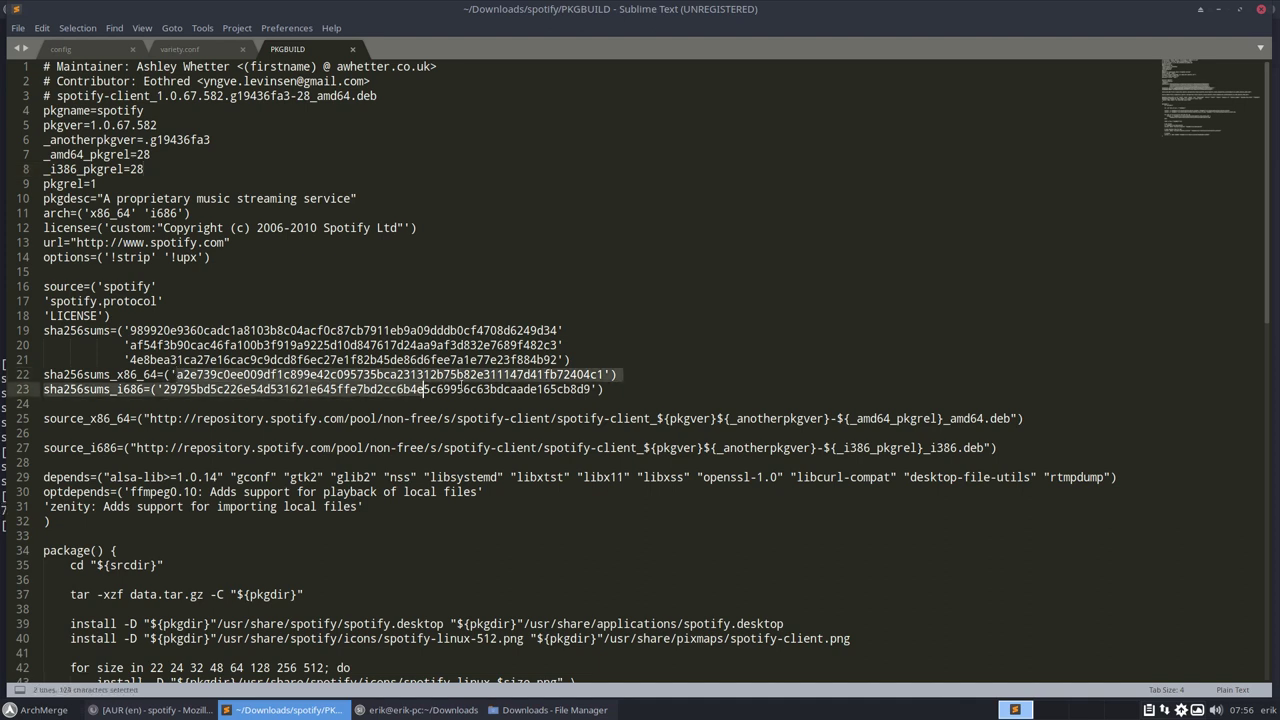
pyautogui.hotkey('shift', 'Left')
pyautogui.hotkey('shift', 'Left')
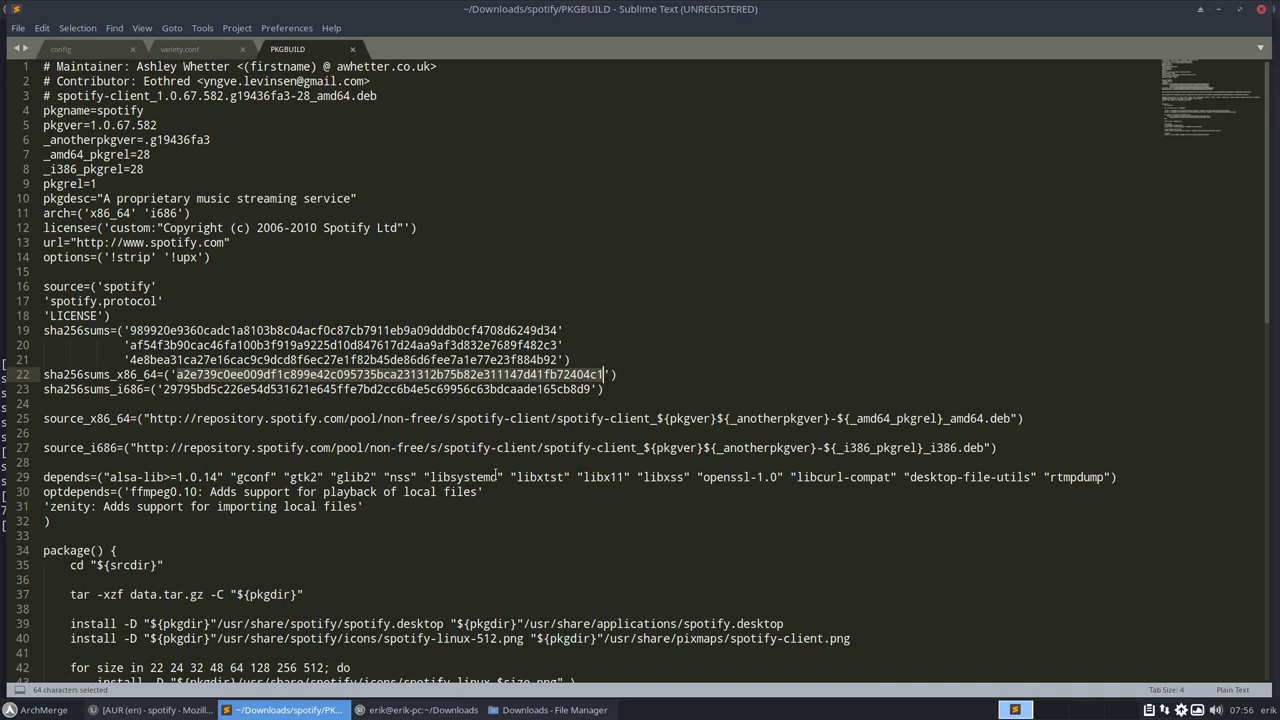
pyautogui.hotkey('ctrl', 'v')
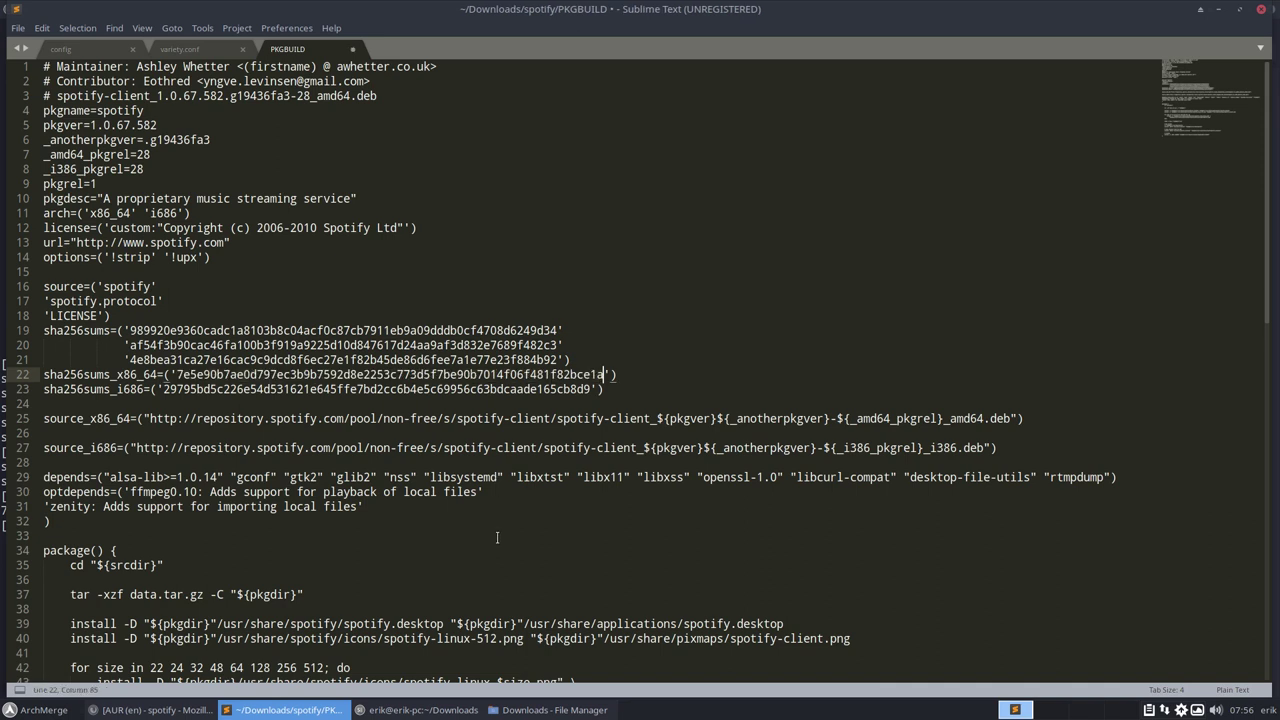
pyautogui.hotkey('ctrl', 's')
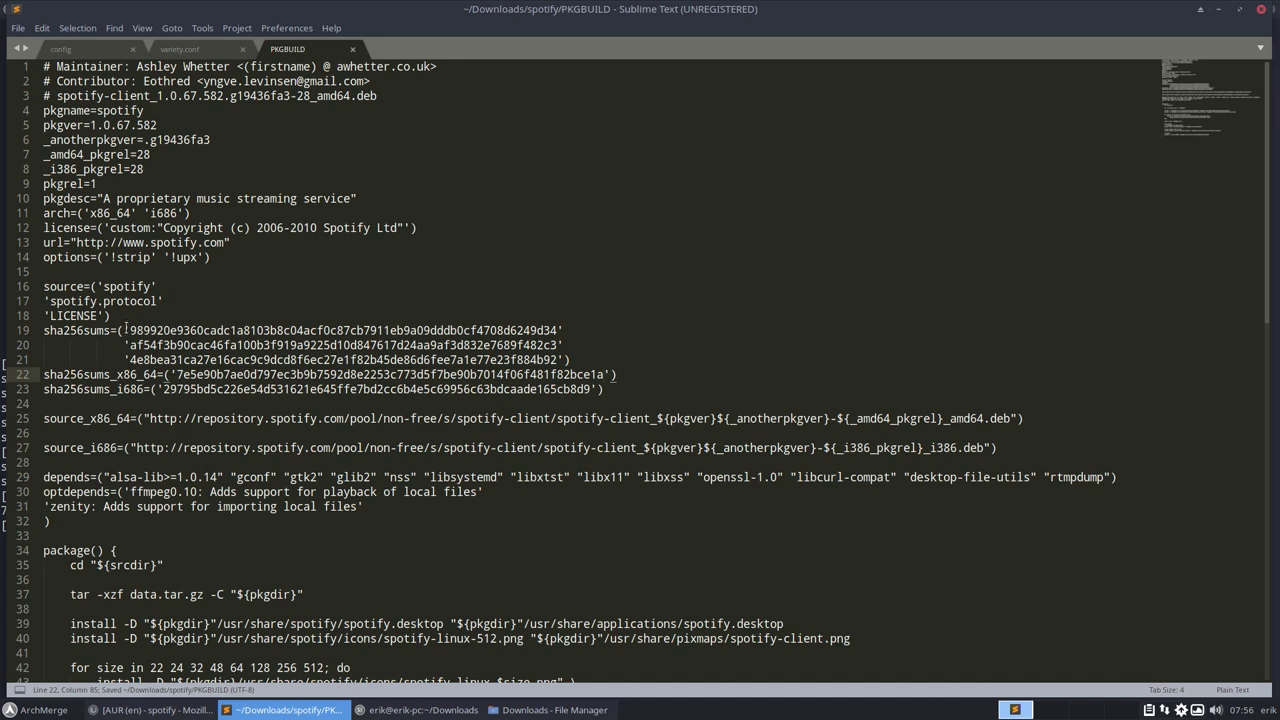
# Review the source and checksum lines, undoing and redoing the x86_64 checksum change
pyautogui.click(88, 331)
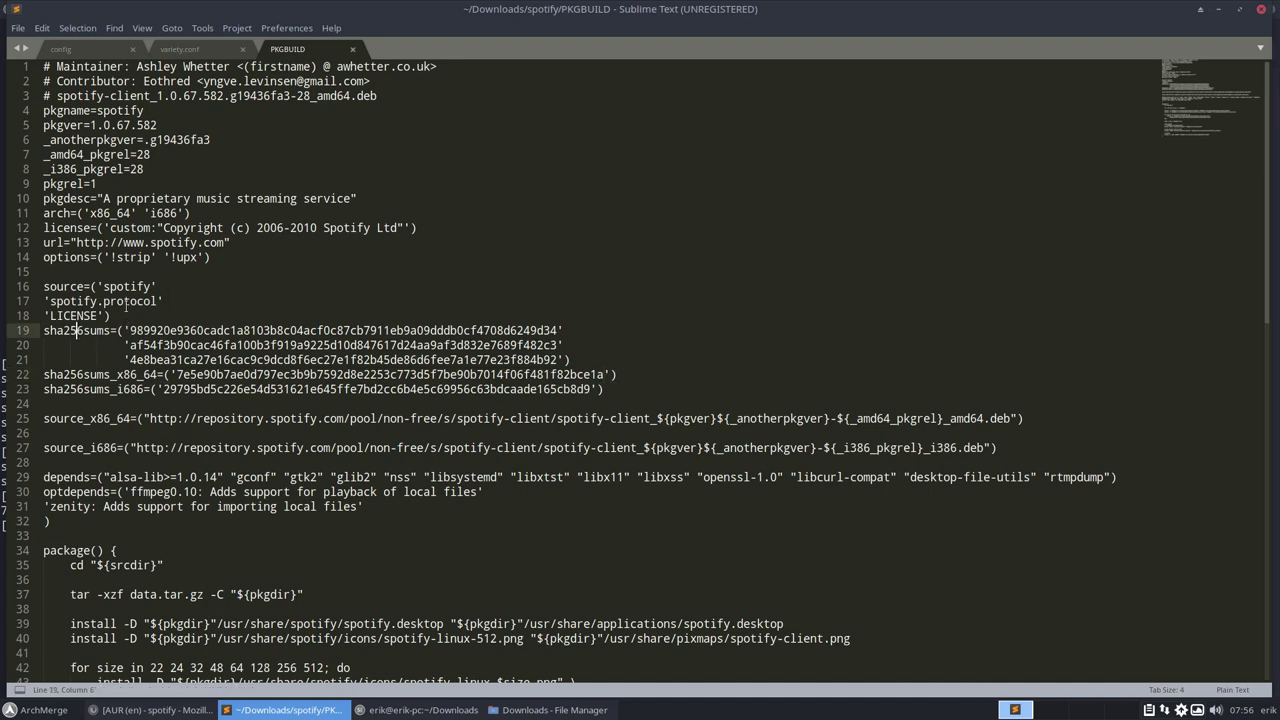
pyautogui.click(128, 286)
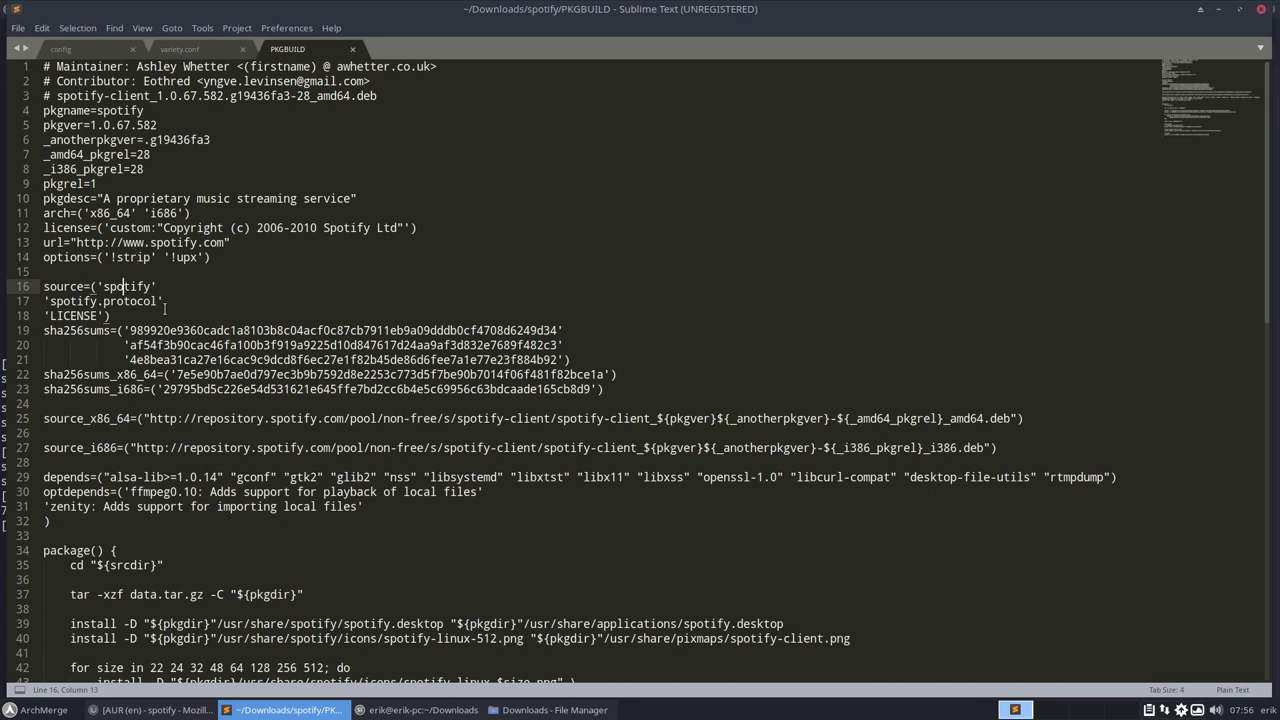
pyautogui.click(92, 301)
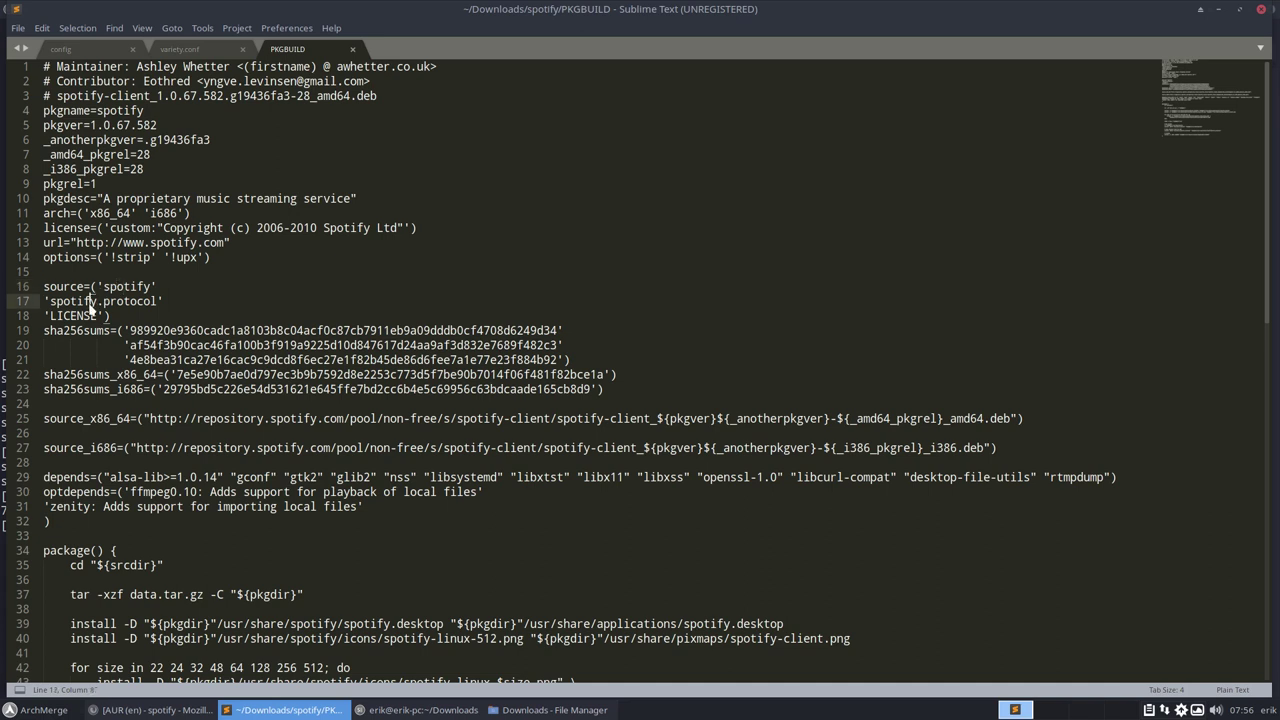
pyautogui.click(78, 315)
pyautogui.click(156, 333)
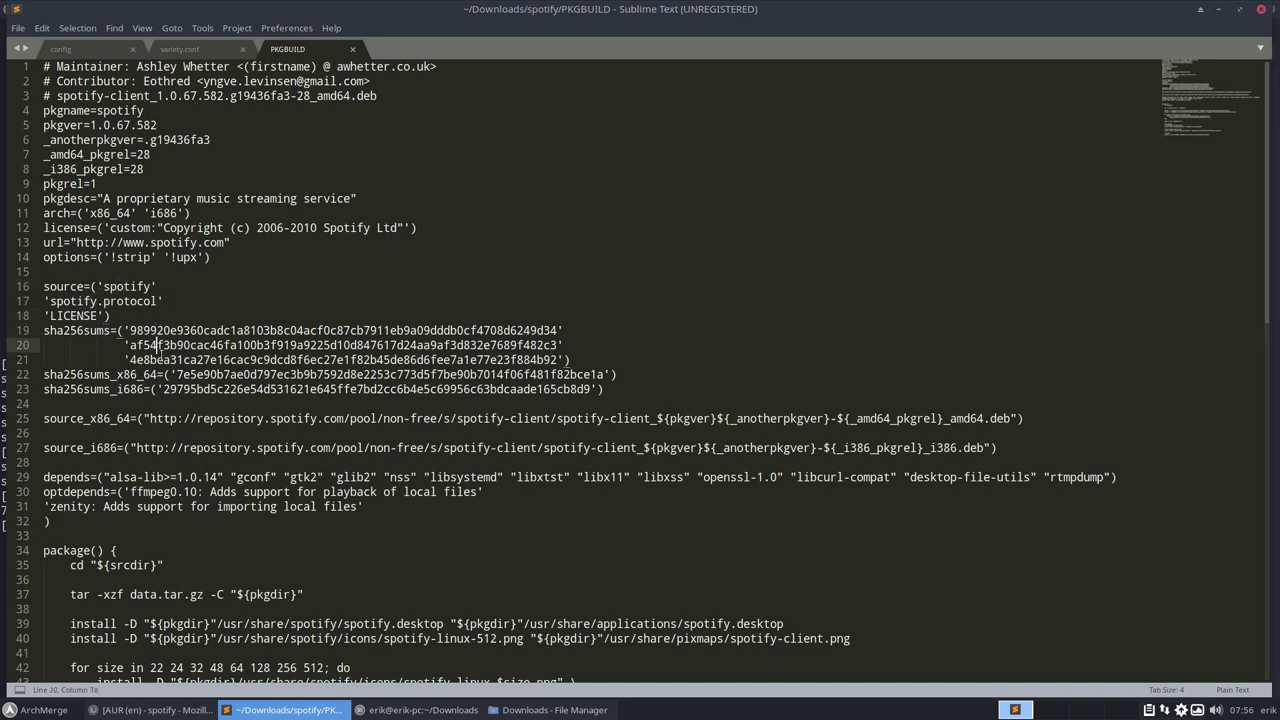
pyautogui.click(160, 360)
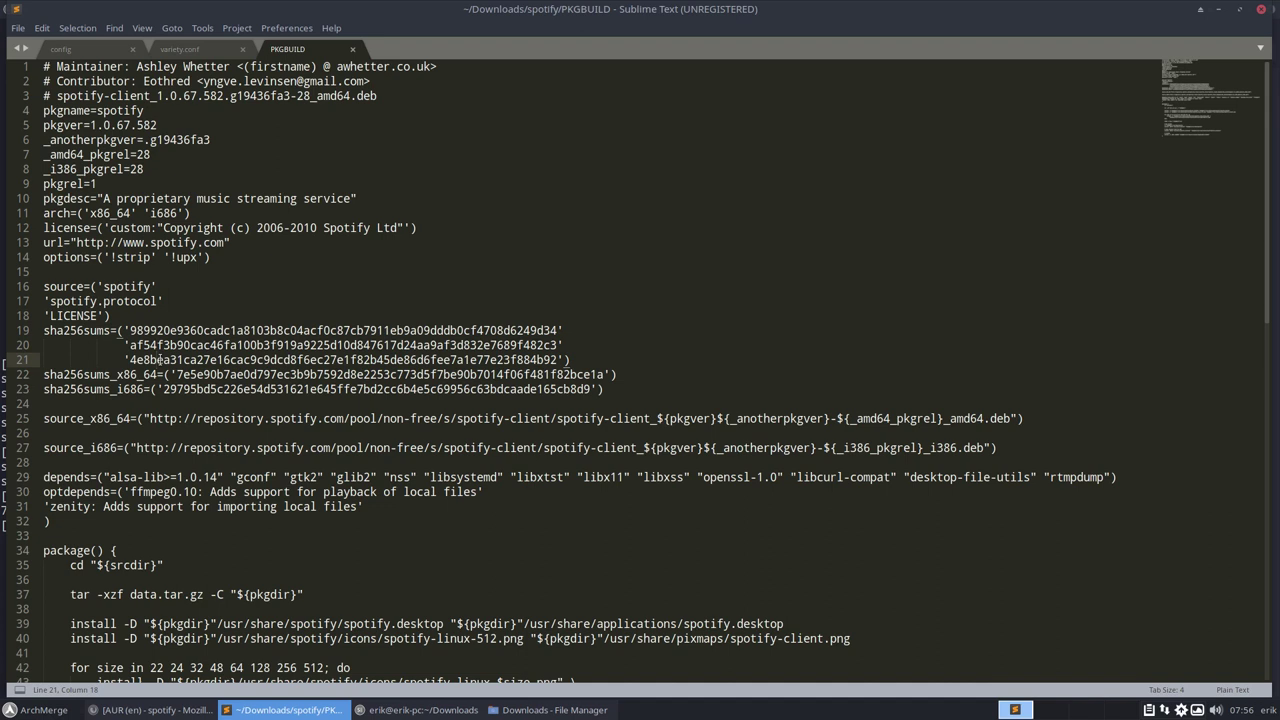
pyautogui.hotkey('ctrl', 'z')
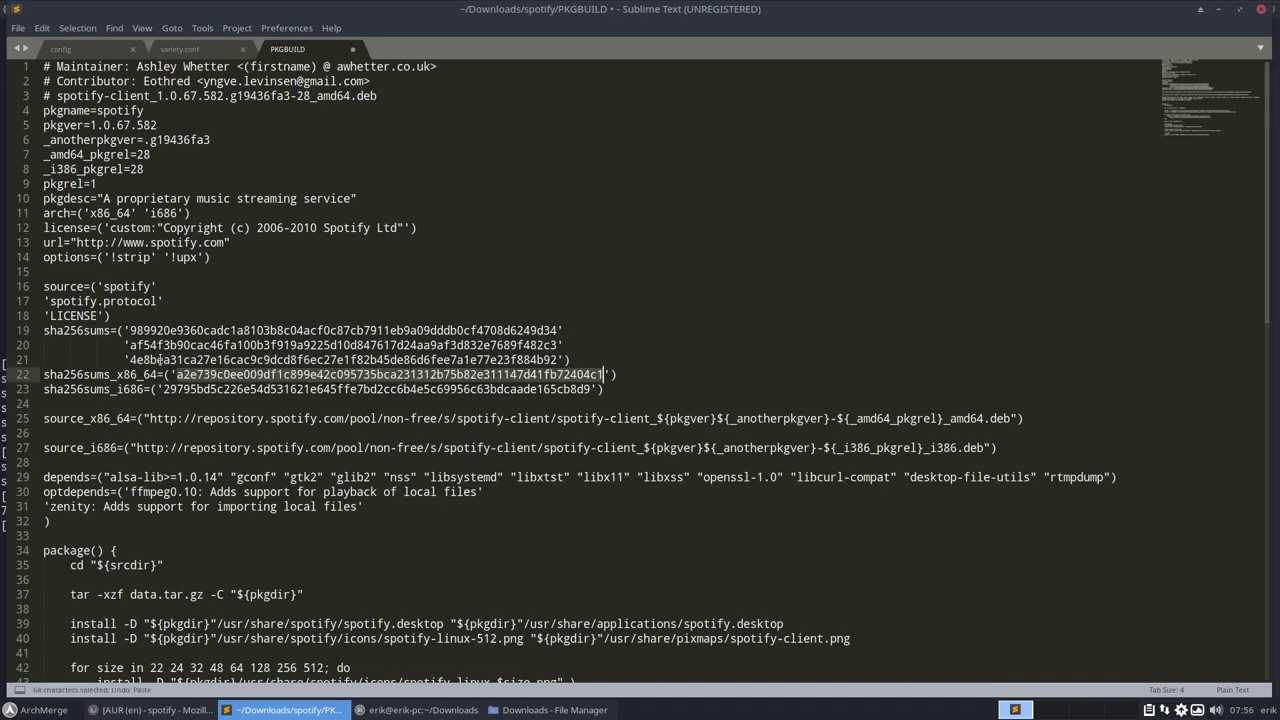
pyautogui.hotkey('ctrl', 'shift', 'z')
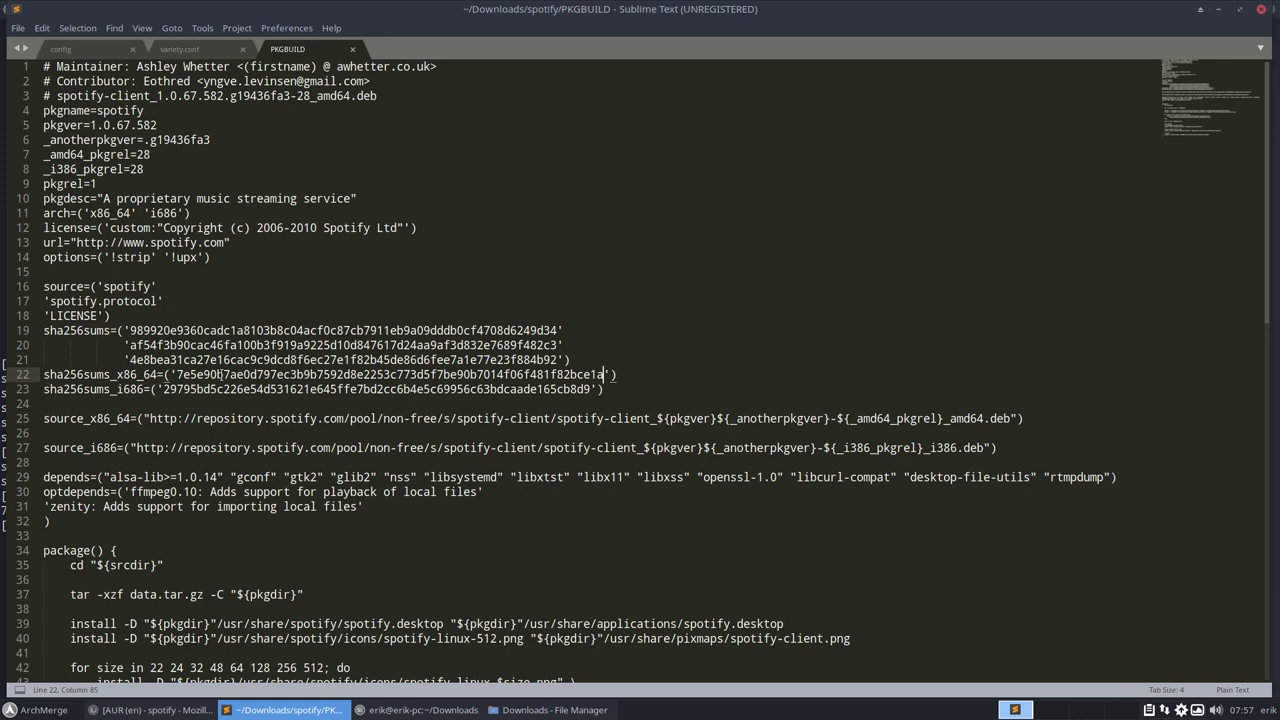
pyautogui.scroll(-5, 202, 455)
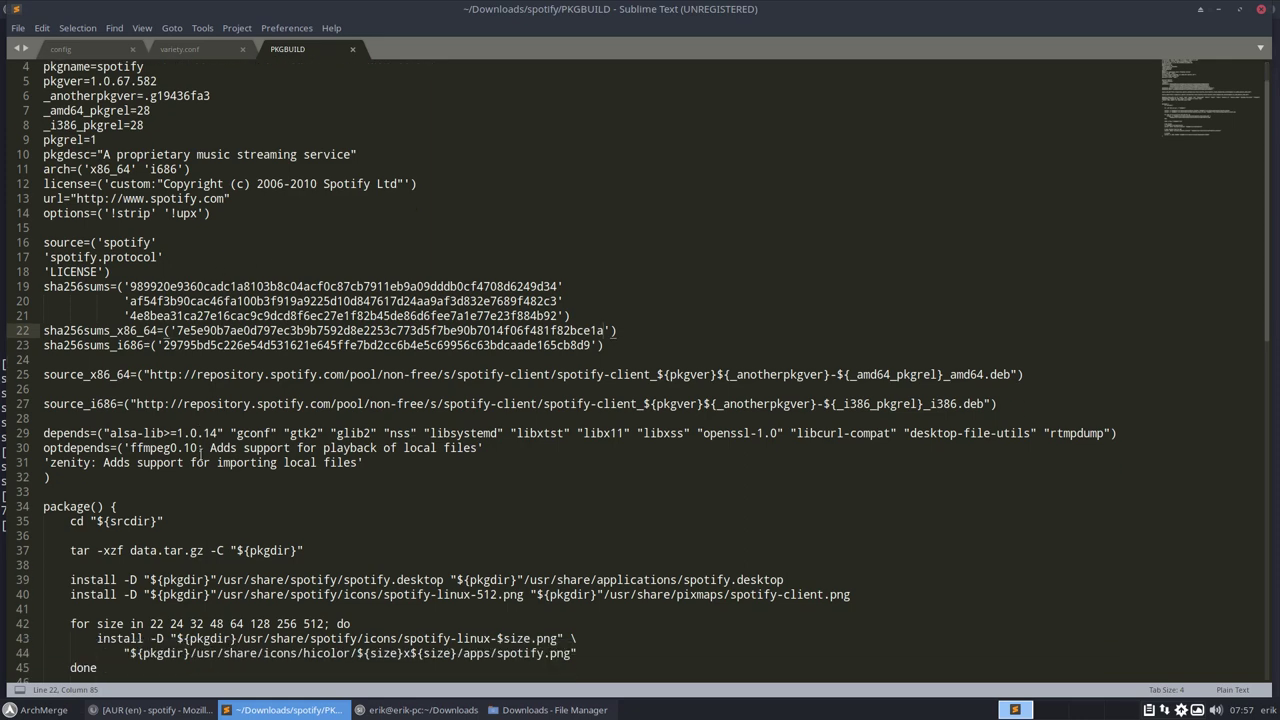
pyautogui.scroll(-5, 202, 455)
pyautogui.scroll(-3, 202, 455)
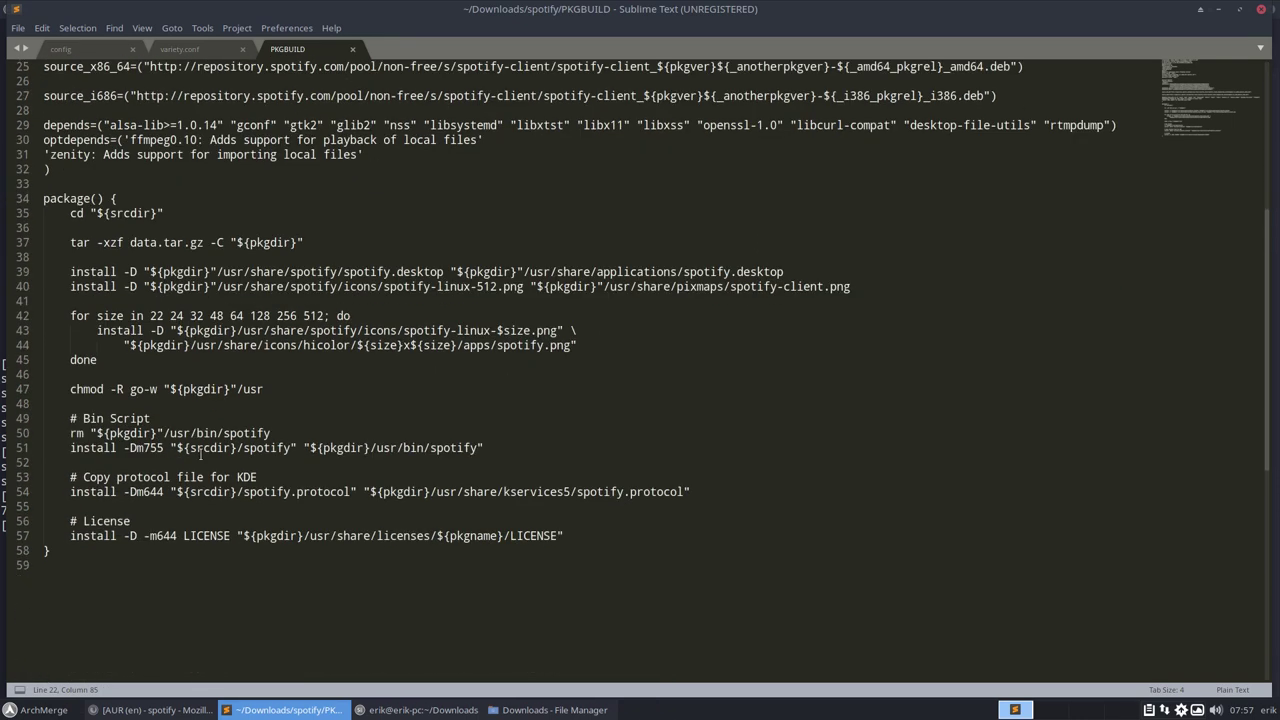
# Hide the editor and close the terminal, leaving the Downloads folder showing
pyautogui.click(213, 298)
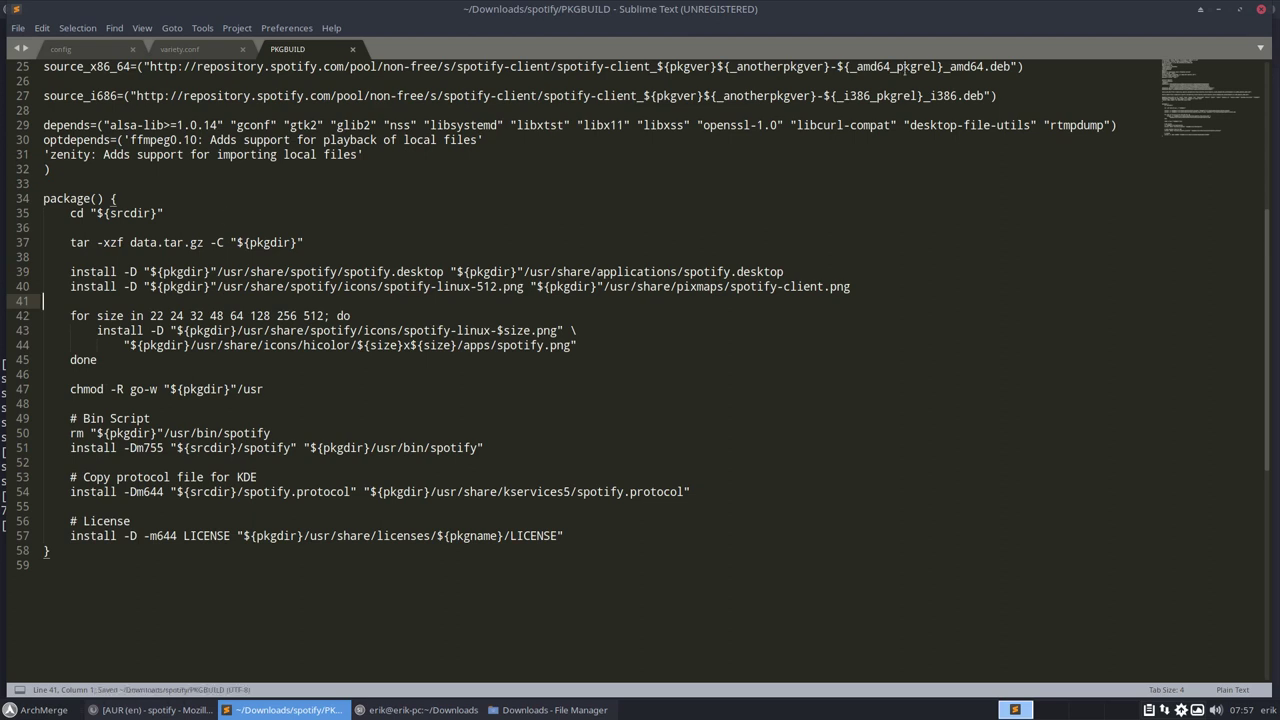
pyautogui.click(1218, 9)
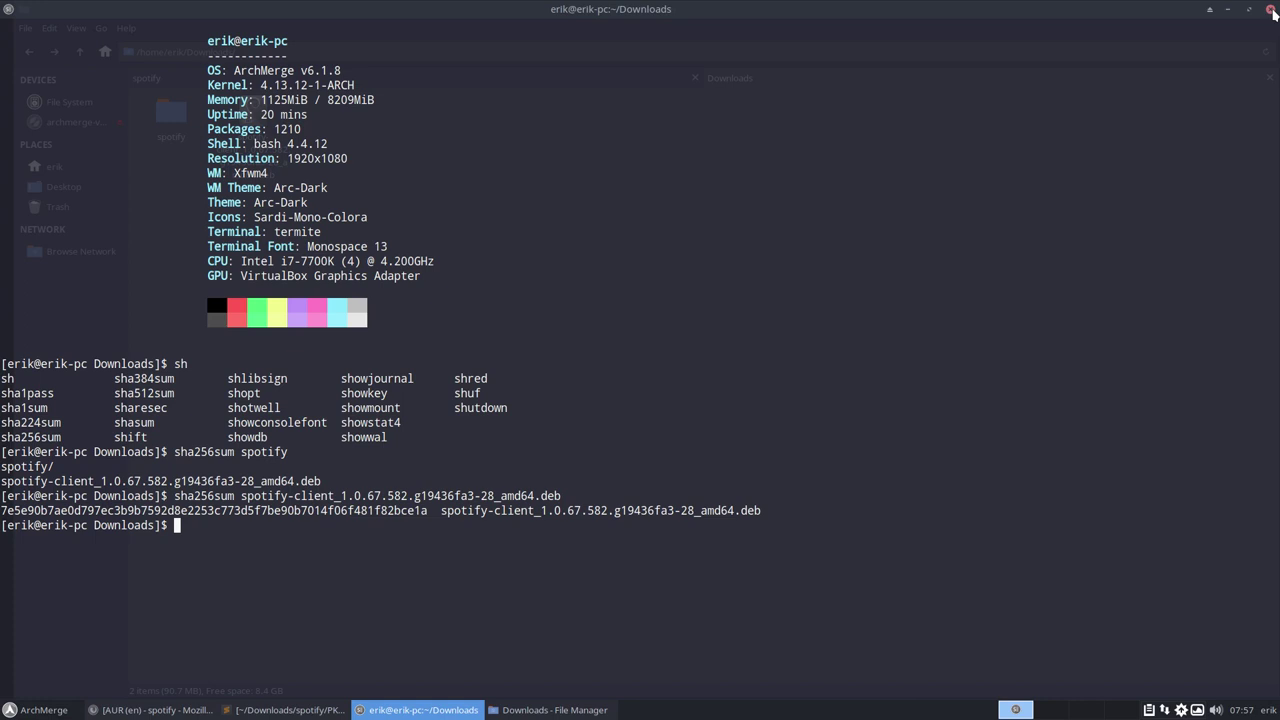
pyautogui.click(1272, 10)
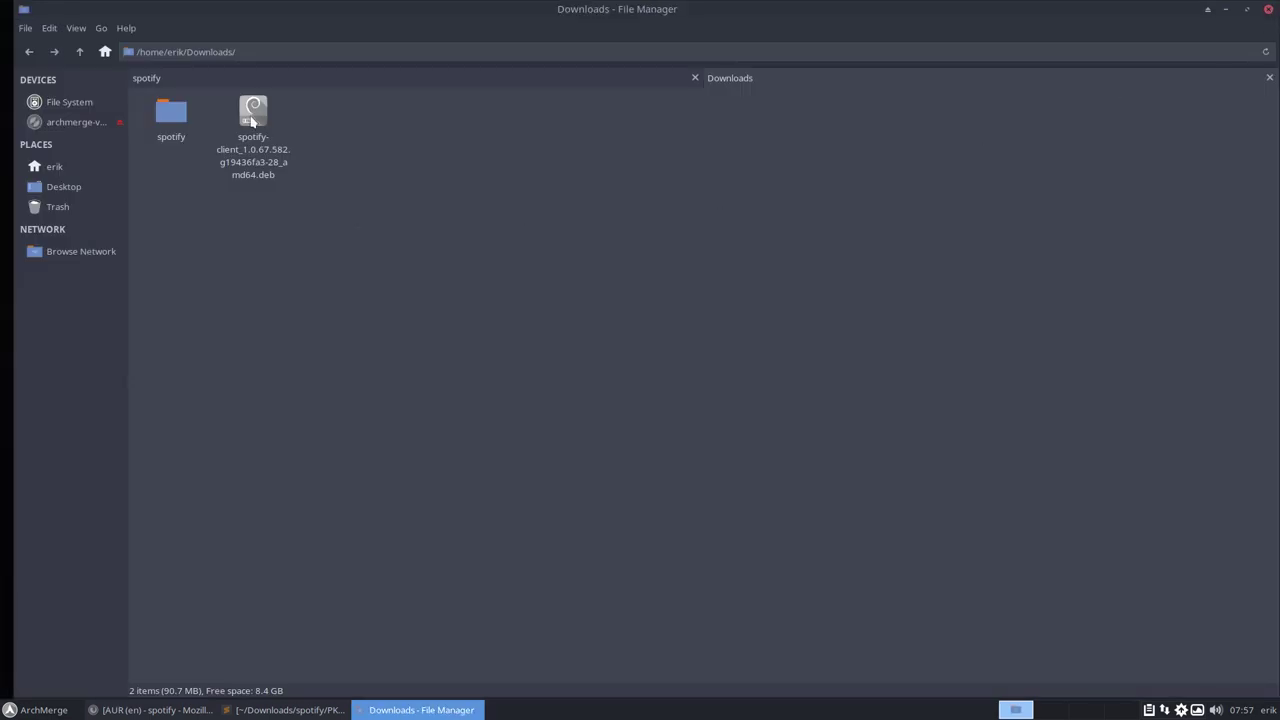
# Open the spotify build folder and inspect its launcher, protocol and PKGBUILD files
pyautogui.doubleClick(171, 112)
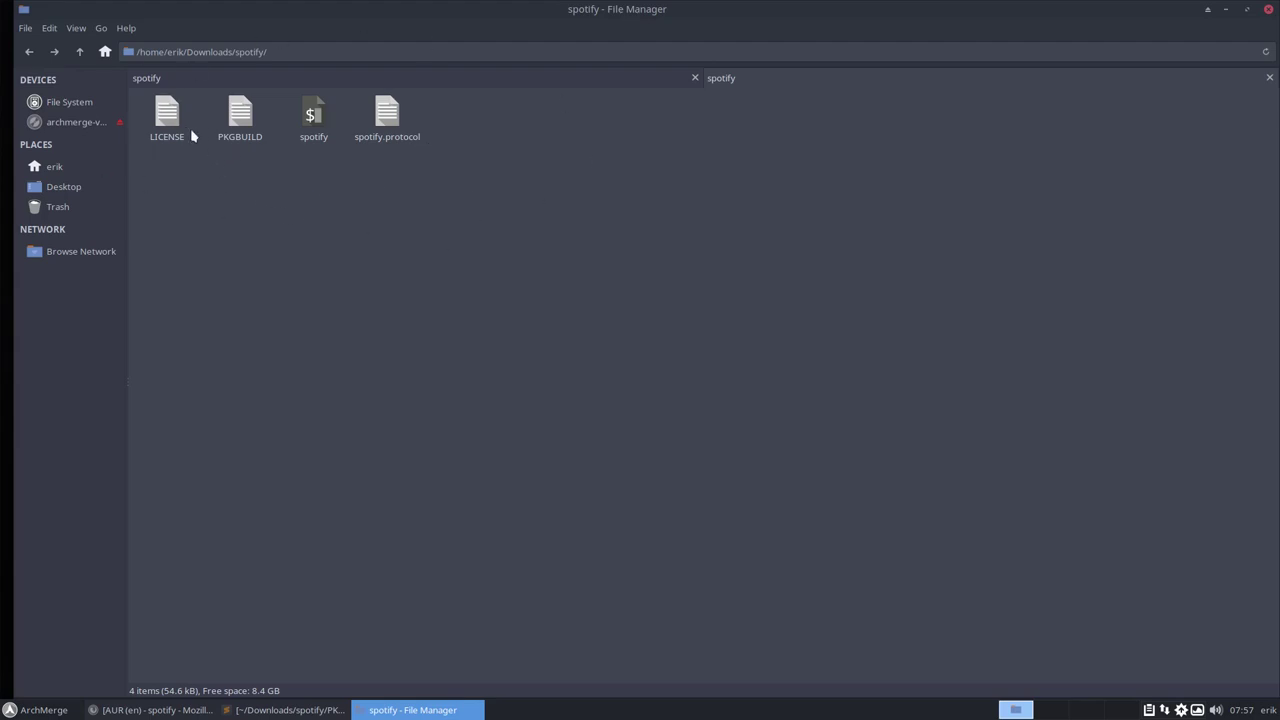
pyautogui.click(167, 115)
pyautogui.click(313, 118)
pyautogui.click(383, 126)
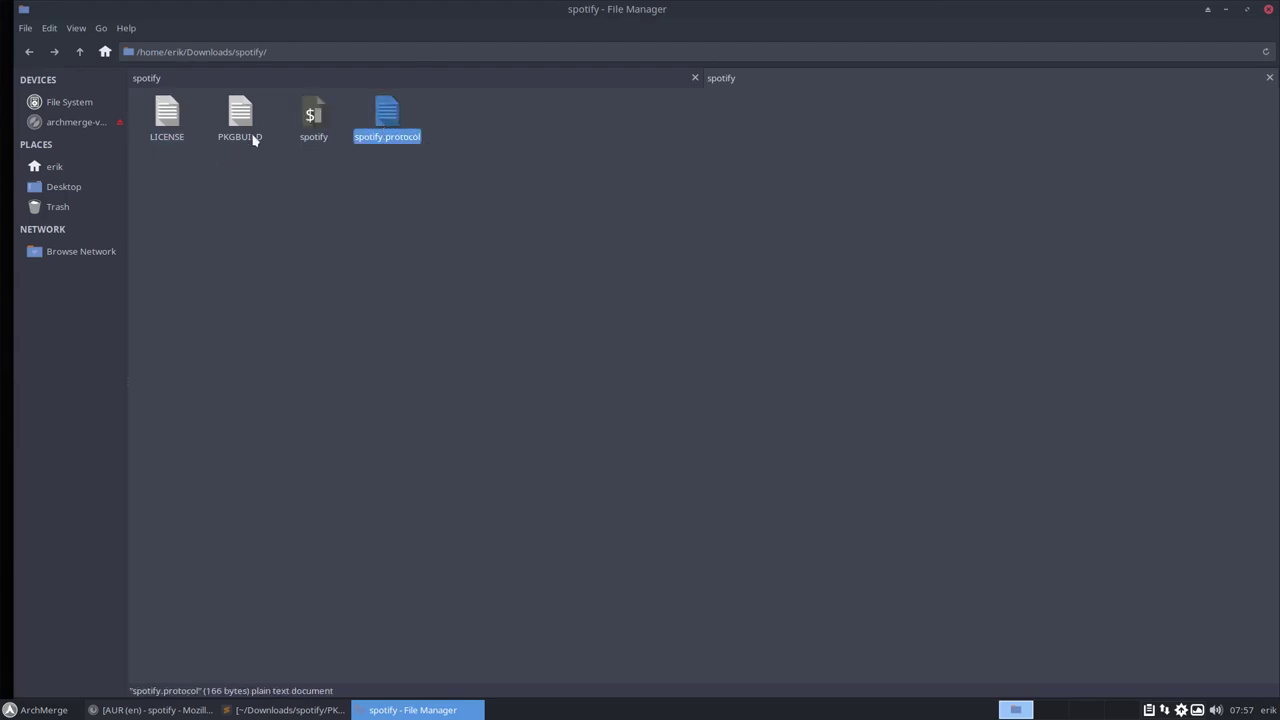
pyautogui.click(317, 120)
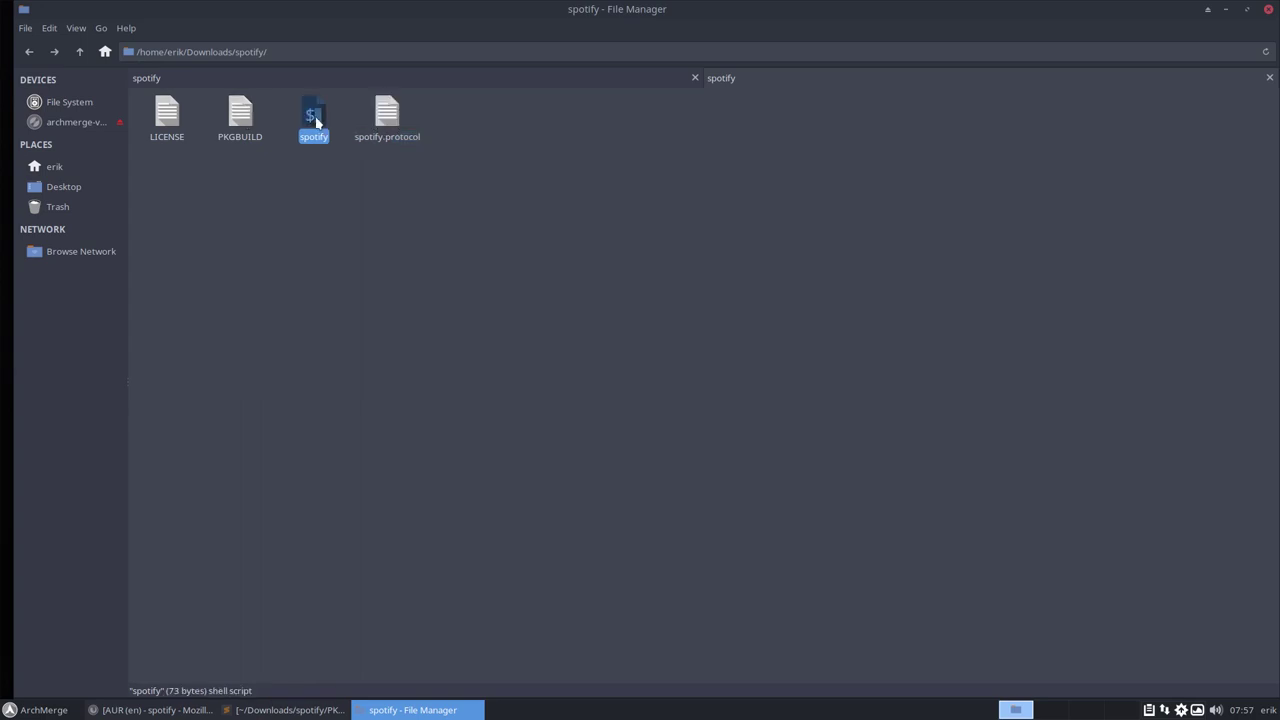
pyautogui.click(245, 117)
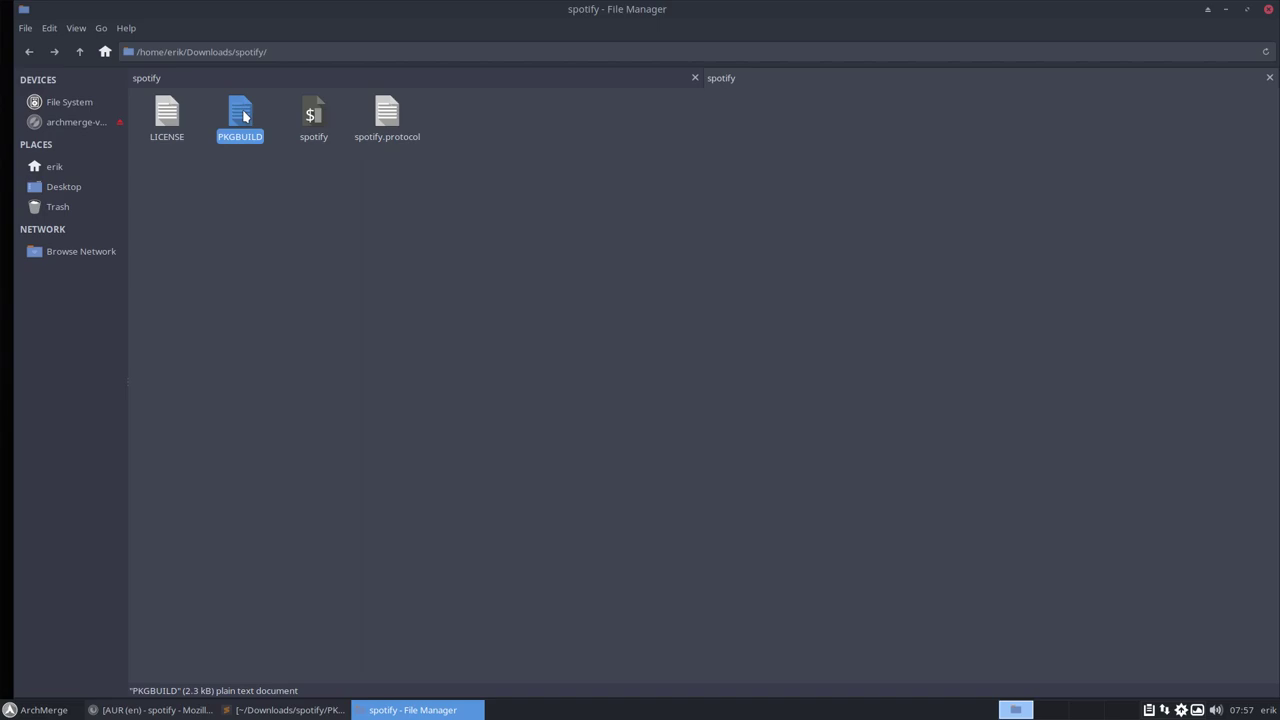
# Confirm pkgver 1.0.67.582 and both pkgrel values of 28 in the PKGBUILD
pyautogui.click(285, 710)
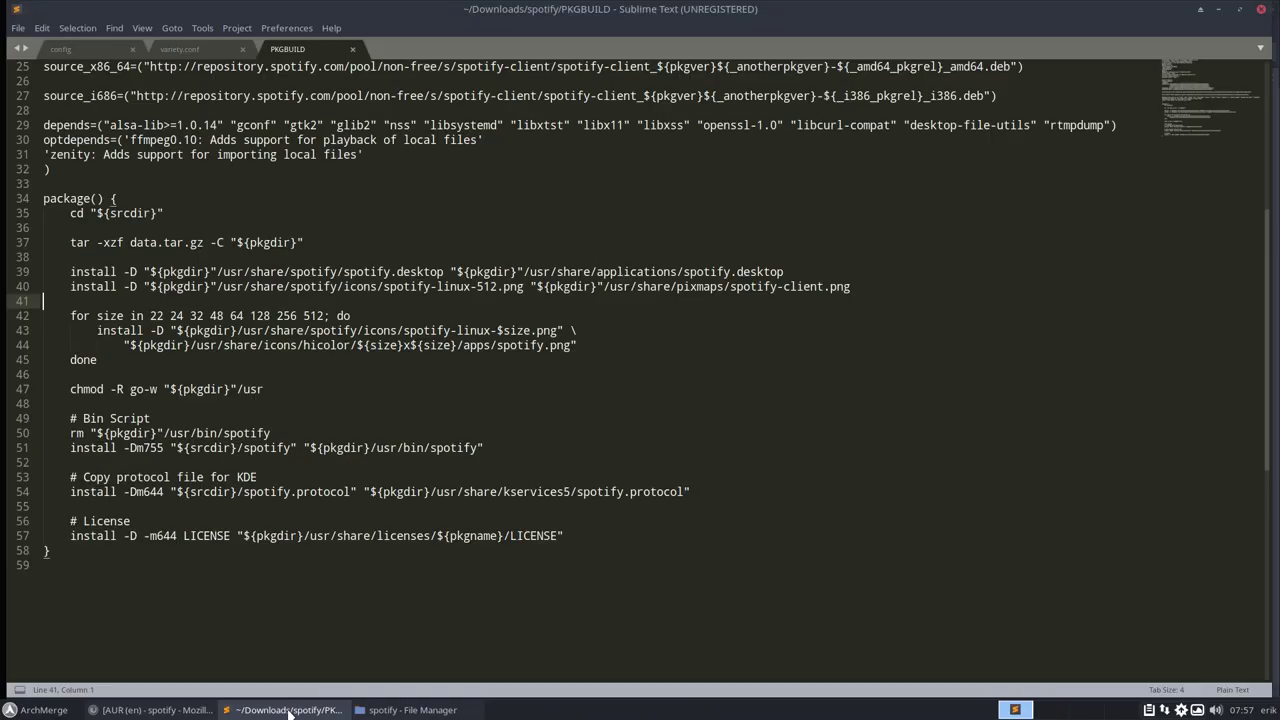
pyautogui.scroll(8, 194, 377)
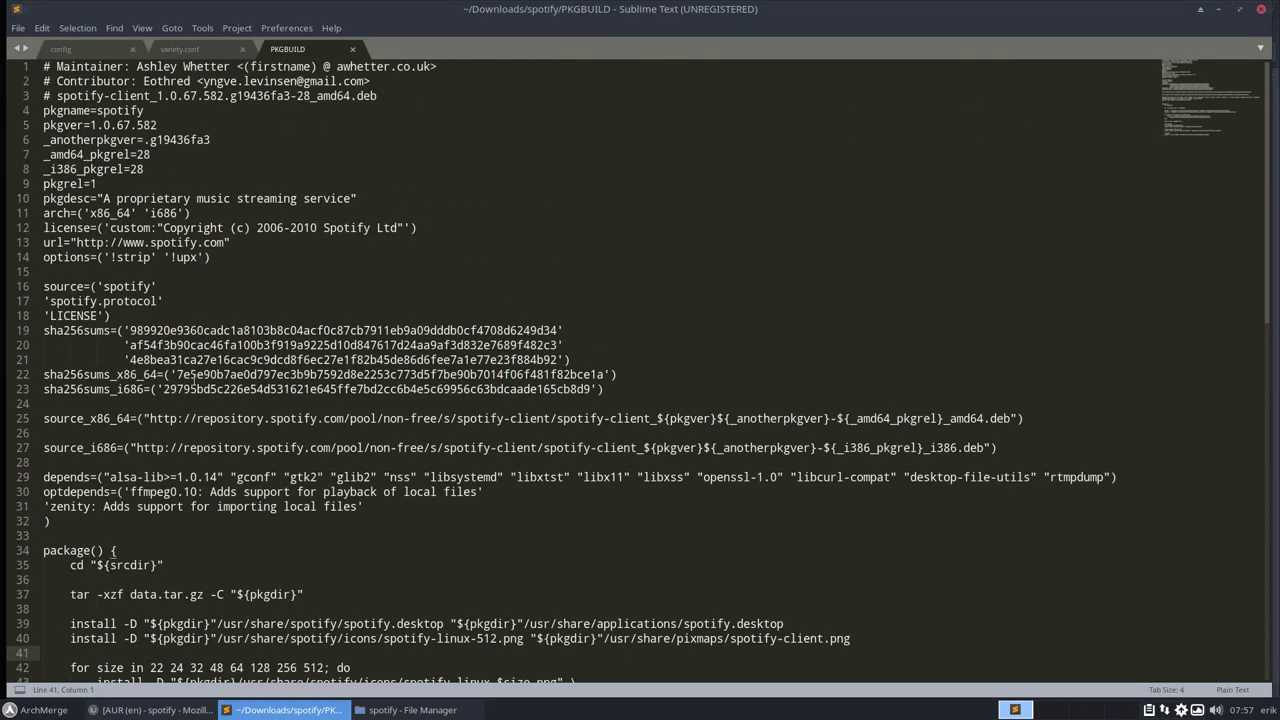
pyautogui.moveTo(87, 125); pyautogui.dragTo(189, 120)
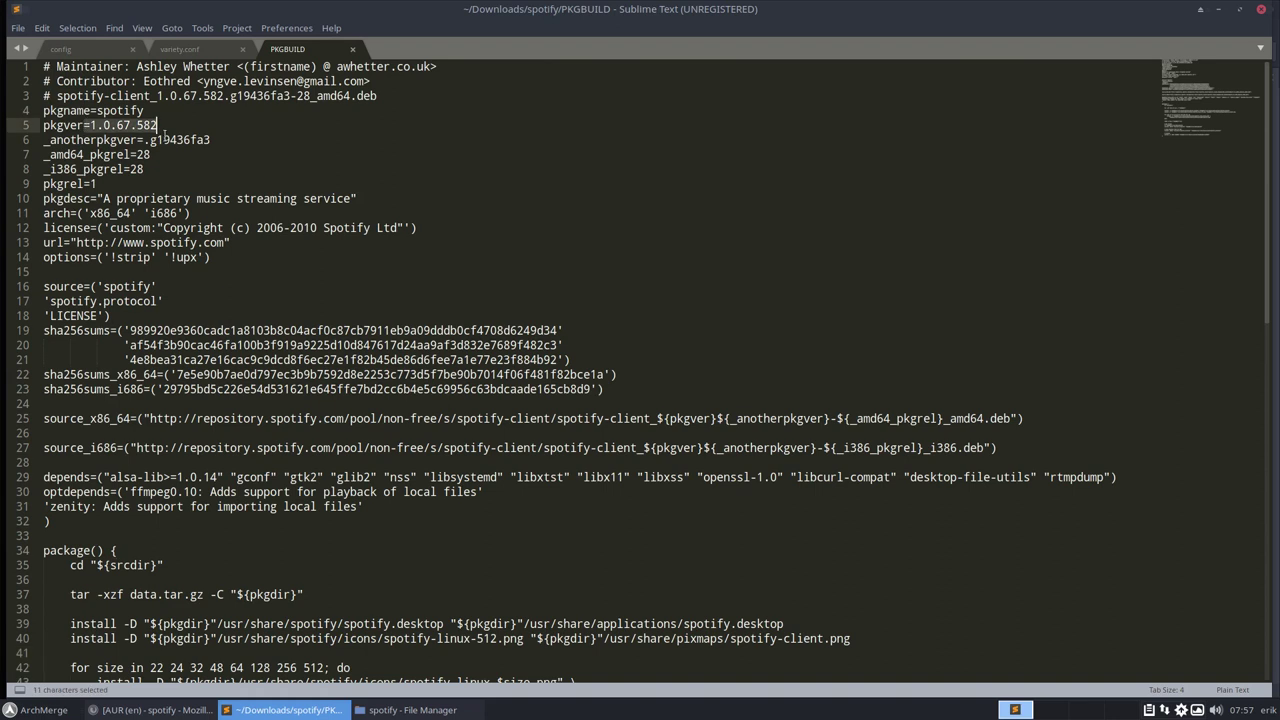
pyautogui.moveTo(133, 154)
pyautogui.mouseDown()
pyautogui.moveTo(150, 154)
pyautogui.moveTo(144, 169)
pyautogui.mouseUp()
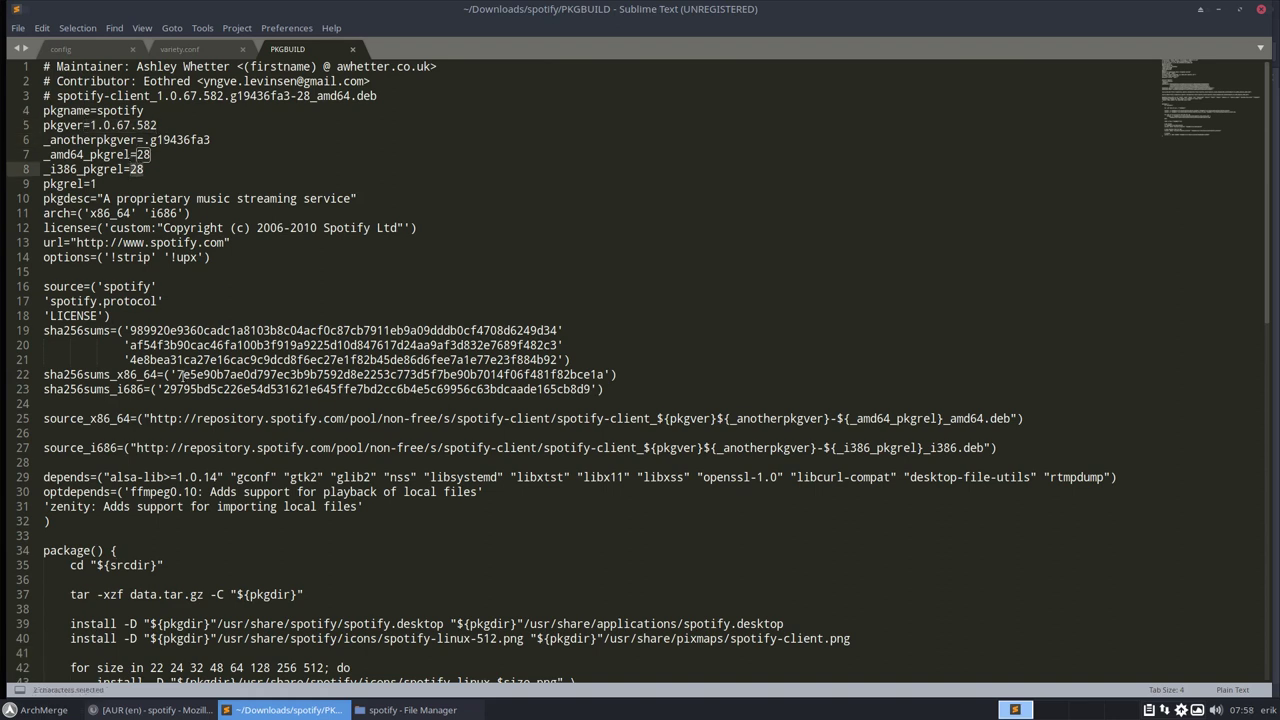
pyautogui.click(1218, 9)
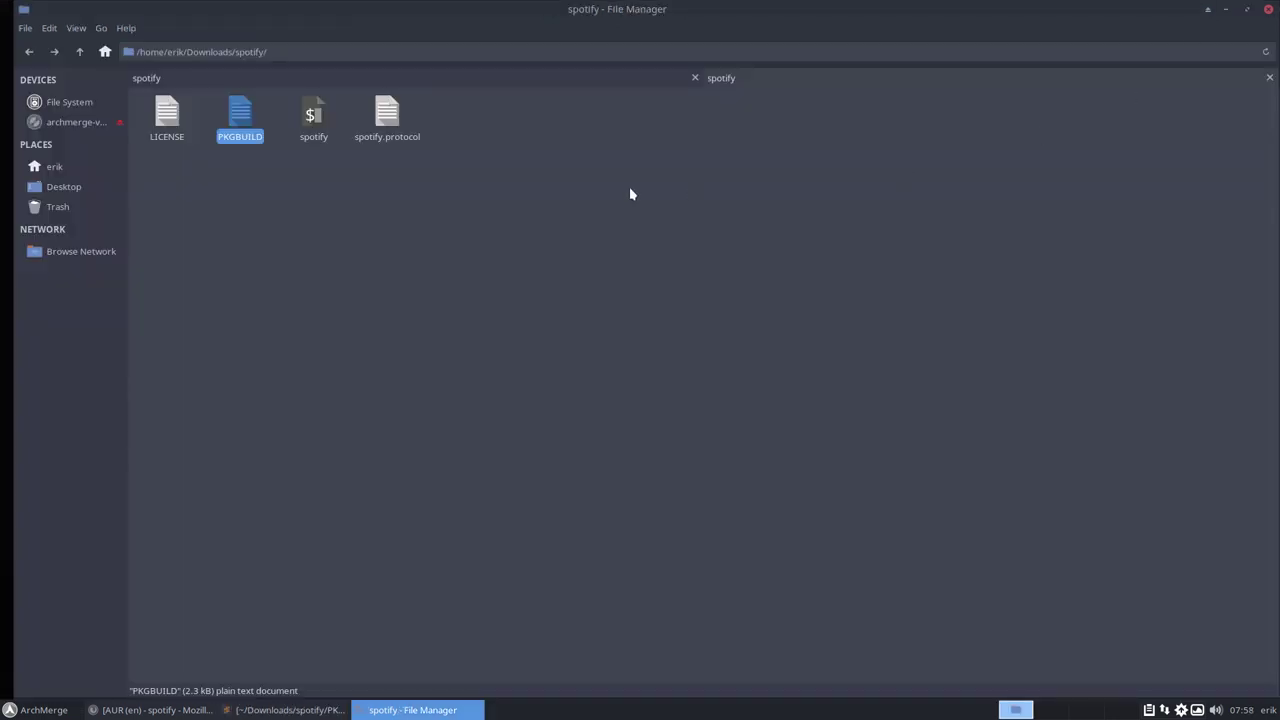
pyautogui.rightClick(393, 197)
# Open a terminal in the spotify folder and run makepkg
pyautogui.click(460, 288)
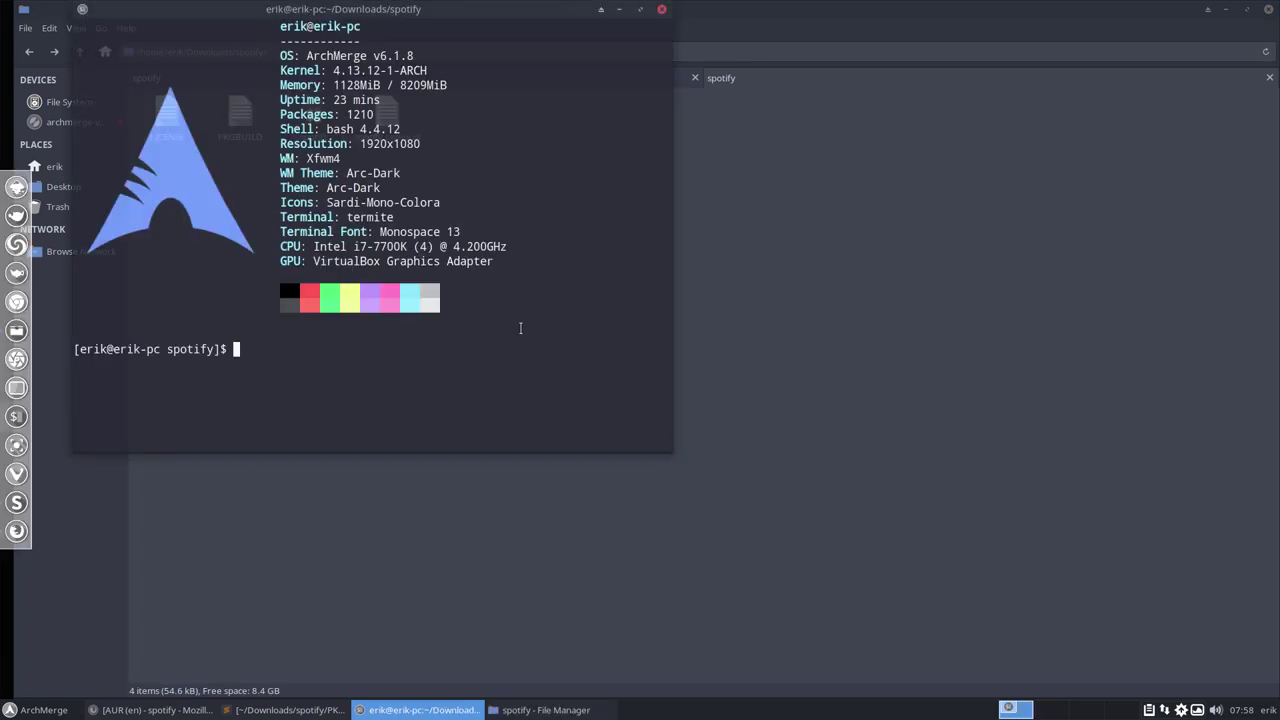
pyautogui.write('makep')
pyautogui.write('kg')
pyautogui.press('Return')
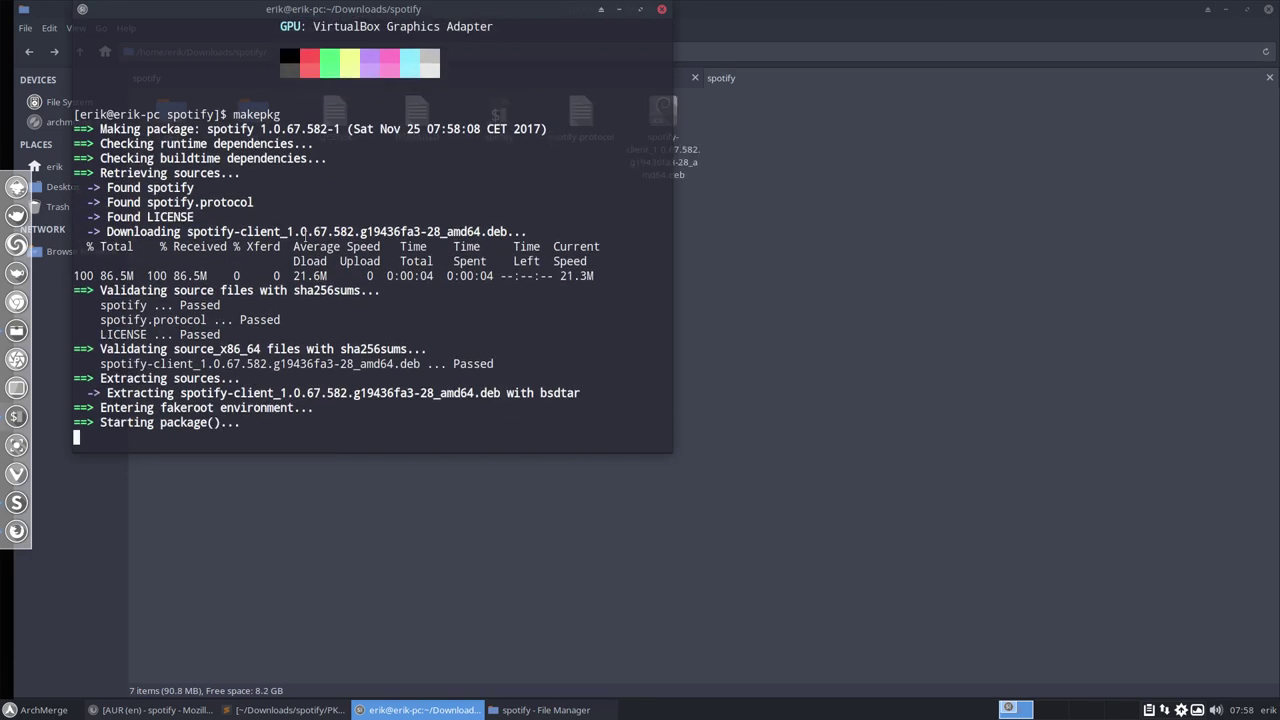
pyautogui.moveTo(306, 231); pyautogui.dragTo(494, 231)
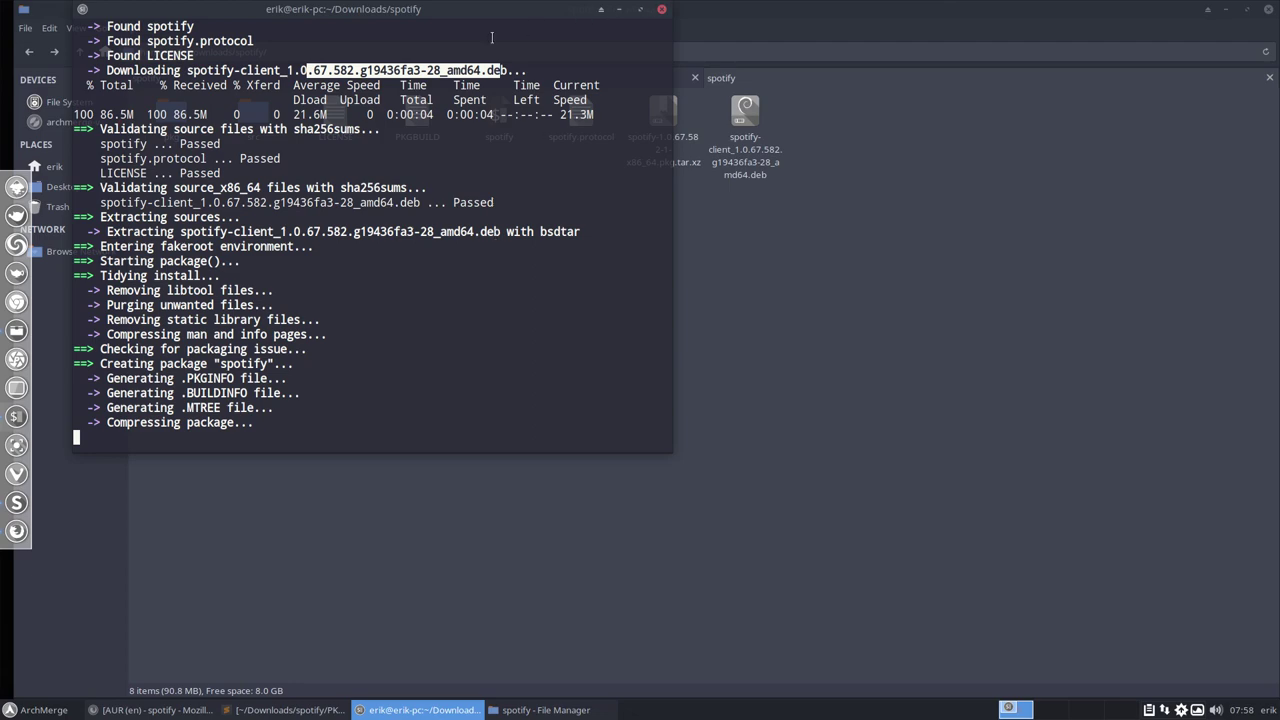
# Check the newly created build files, then close the build terminal
pyautogui.moveTo(433, 12)
pyautogui.mouseDown()
pyautogui.moveTo(939, 248)
pyautogui.moveTo(925, 246)
pyautogui.mouseUp()
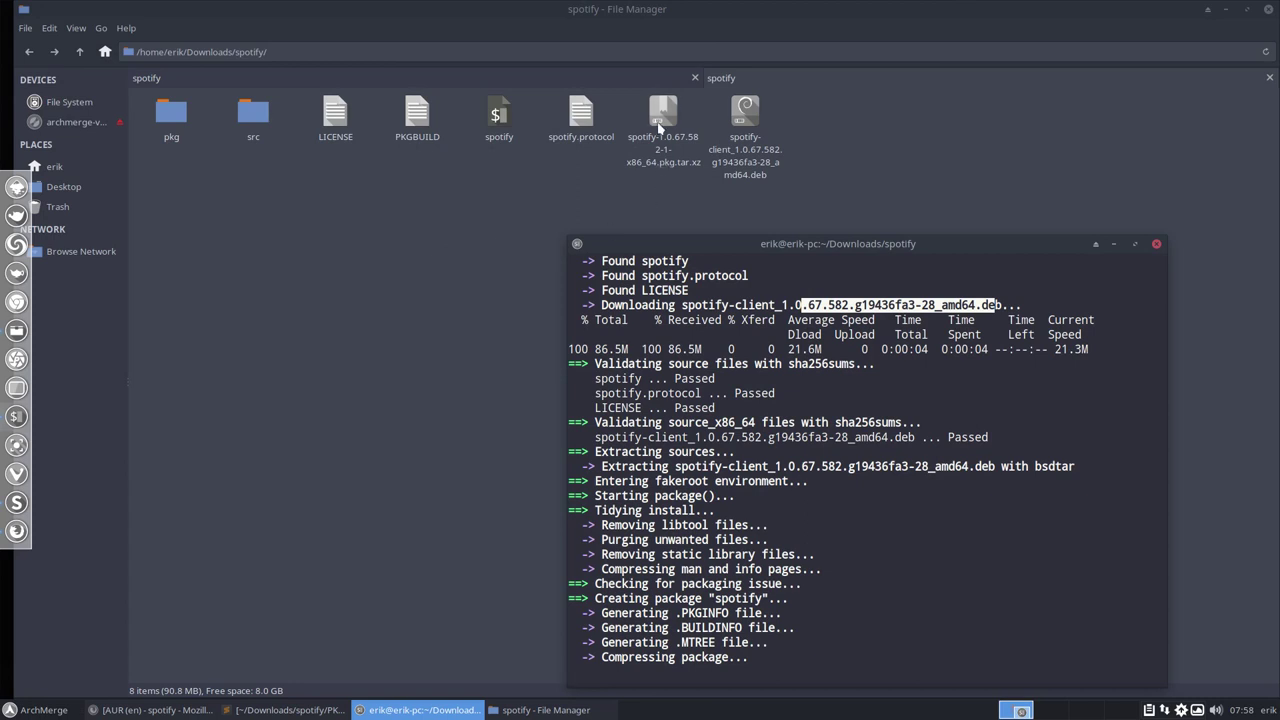
pyautogui.click(745, 118)
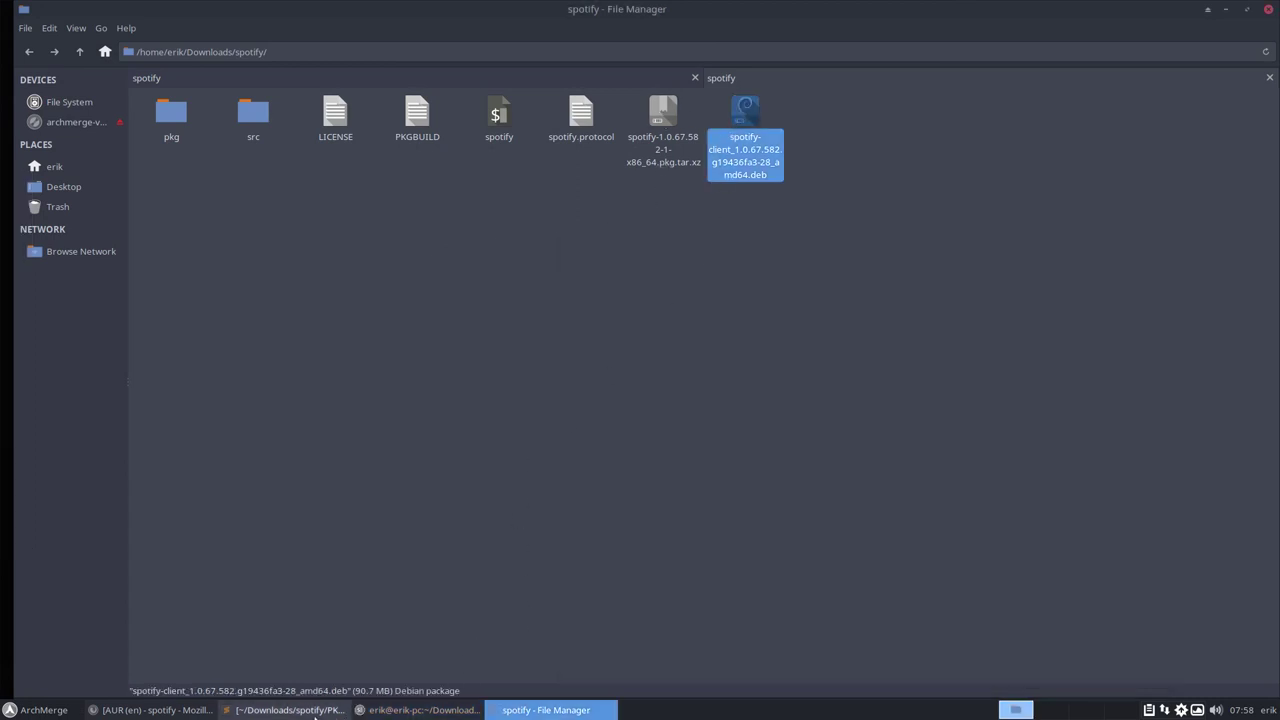
pyautogui.click(285, 710)
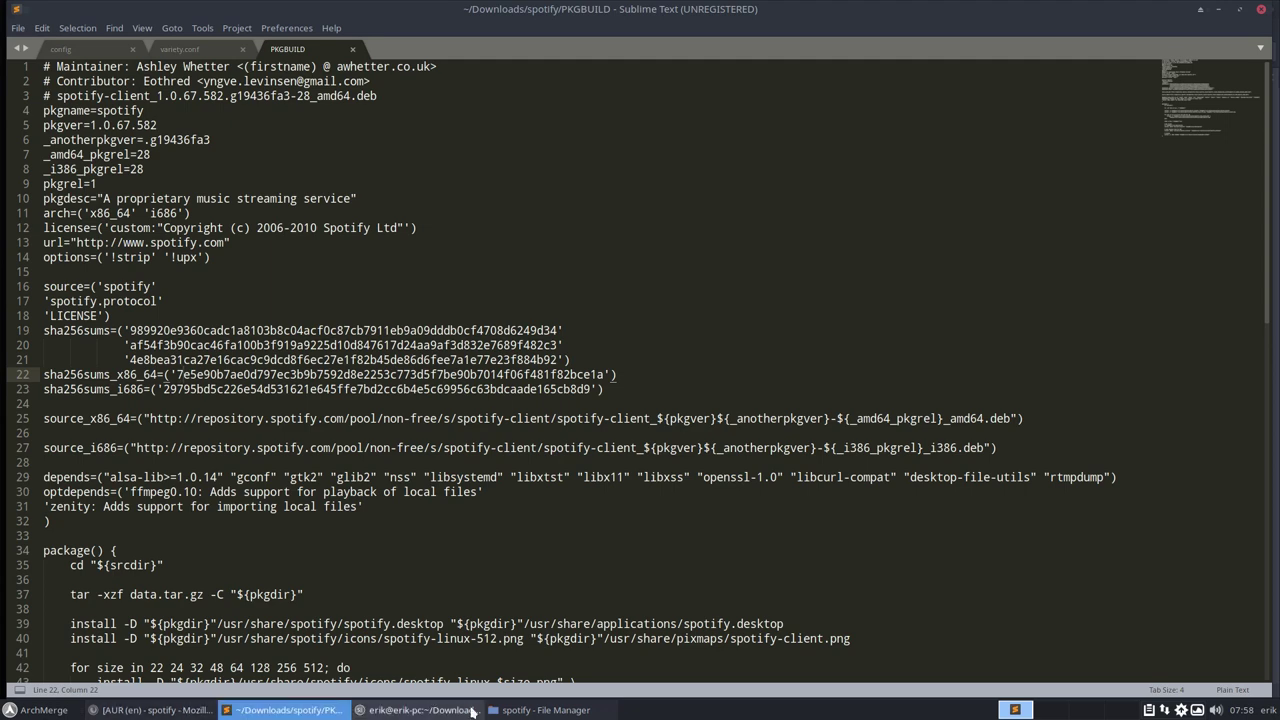
pyautogui.click(425, 711)
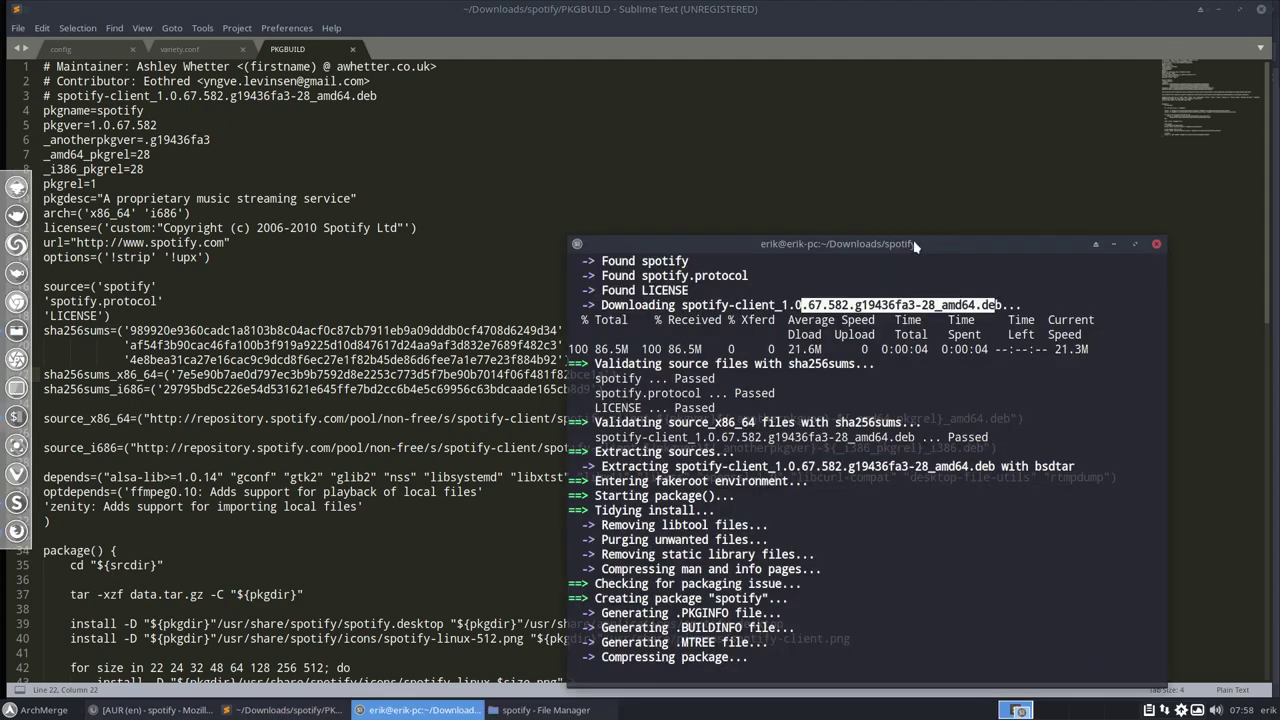
pyautogui.moveTo(913, 245); pyautogui.dragTo(899, 101)
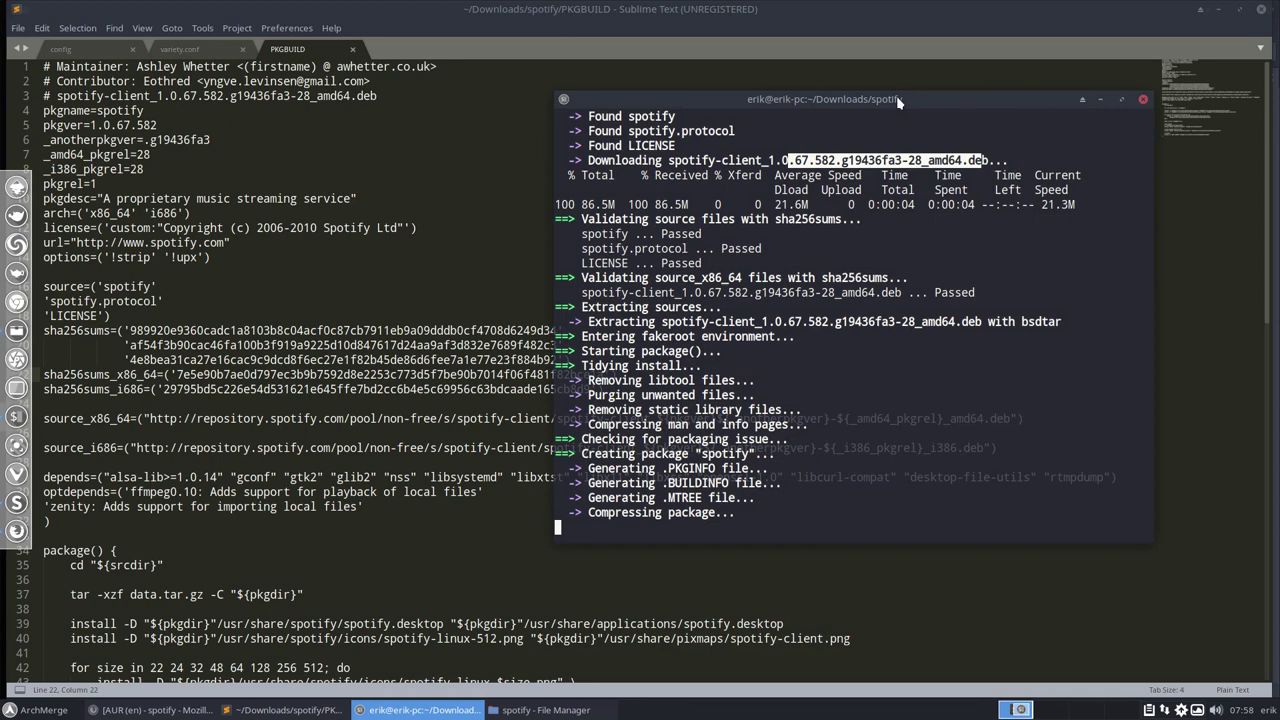
pyautogui.click(1218, 10)
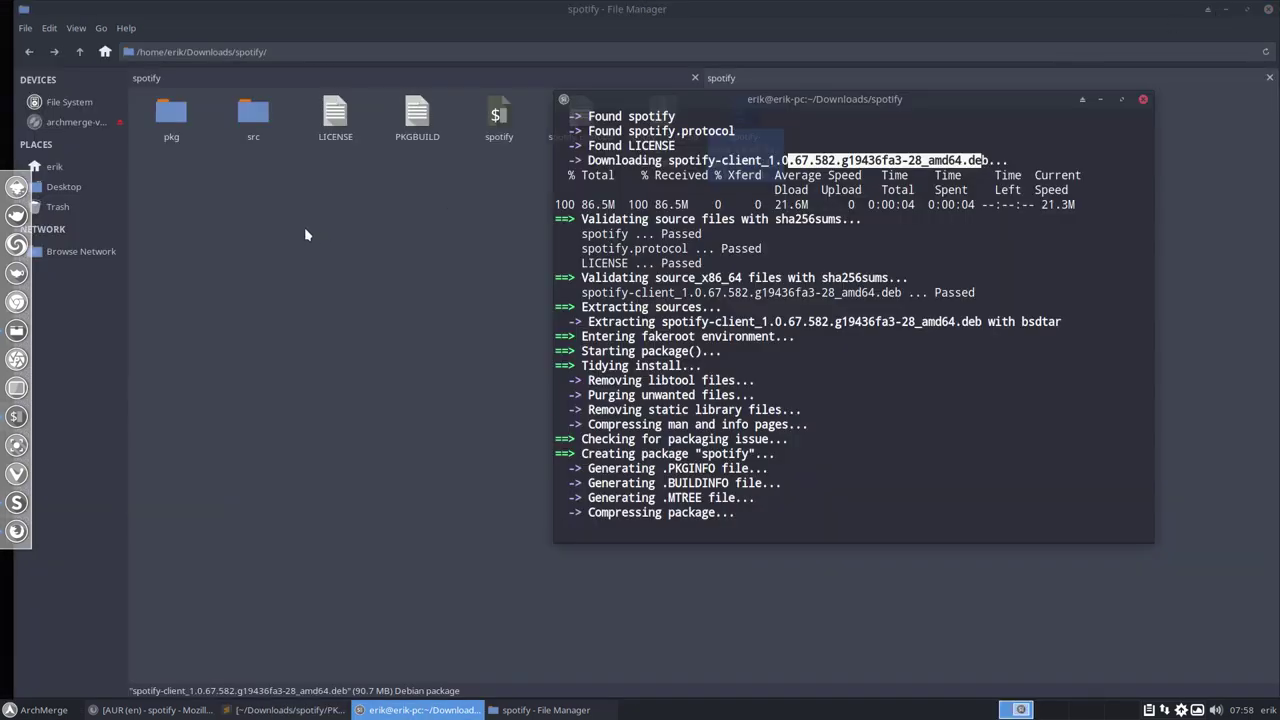
pyautogui.click(307, 234)
pyautogui.click(258, 125)
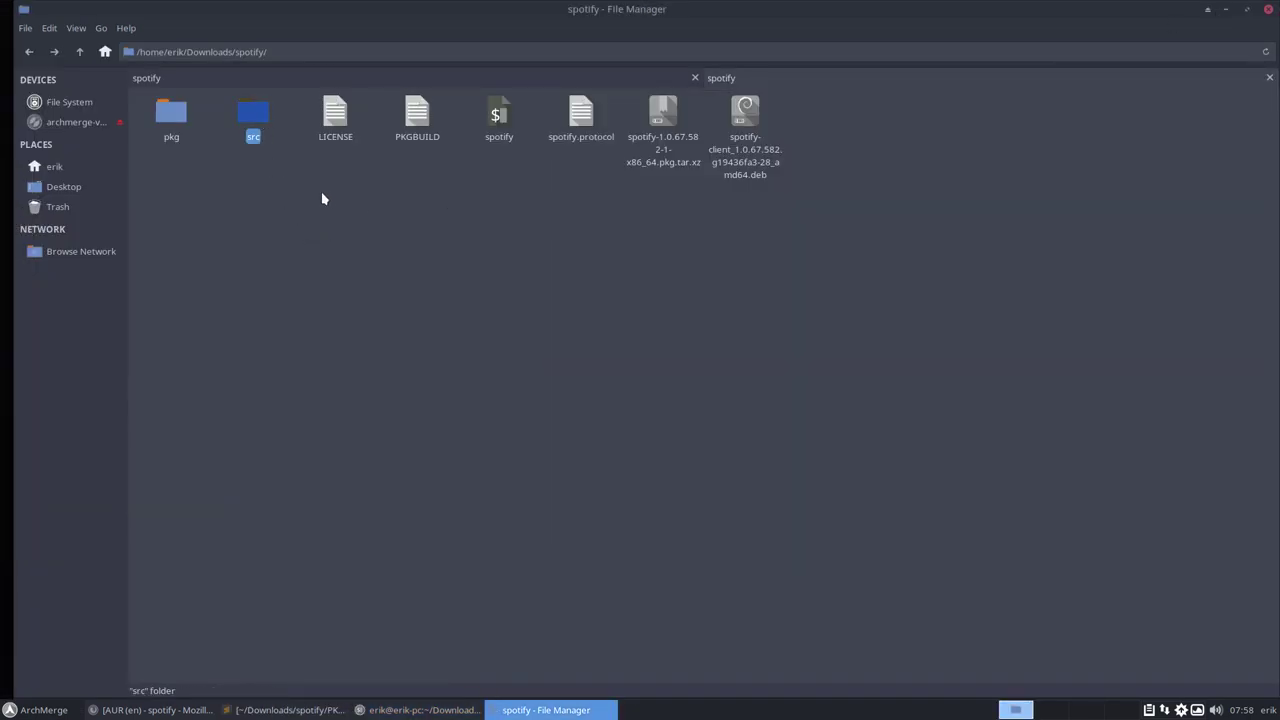
# Look inside the src folder at the spotify-client .deb, then return to spotify
pyautogui.moveTo(217, 92); pyautogui.dragTo(300, 190)
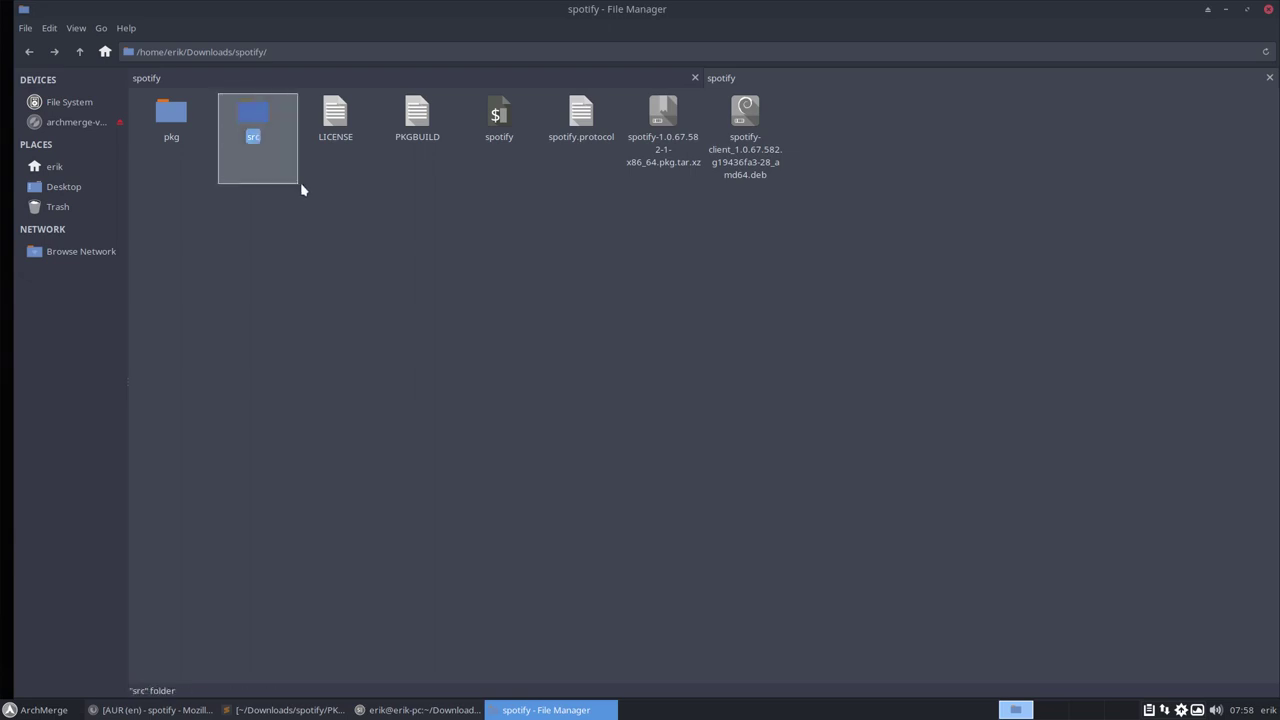
pyautogui.doubleClick(254, 116)
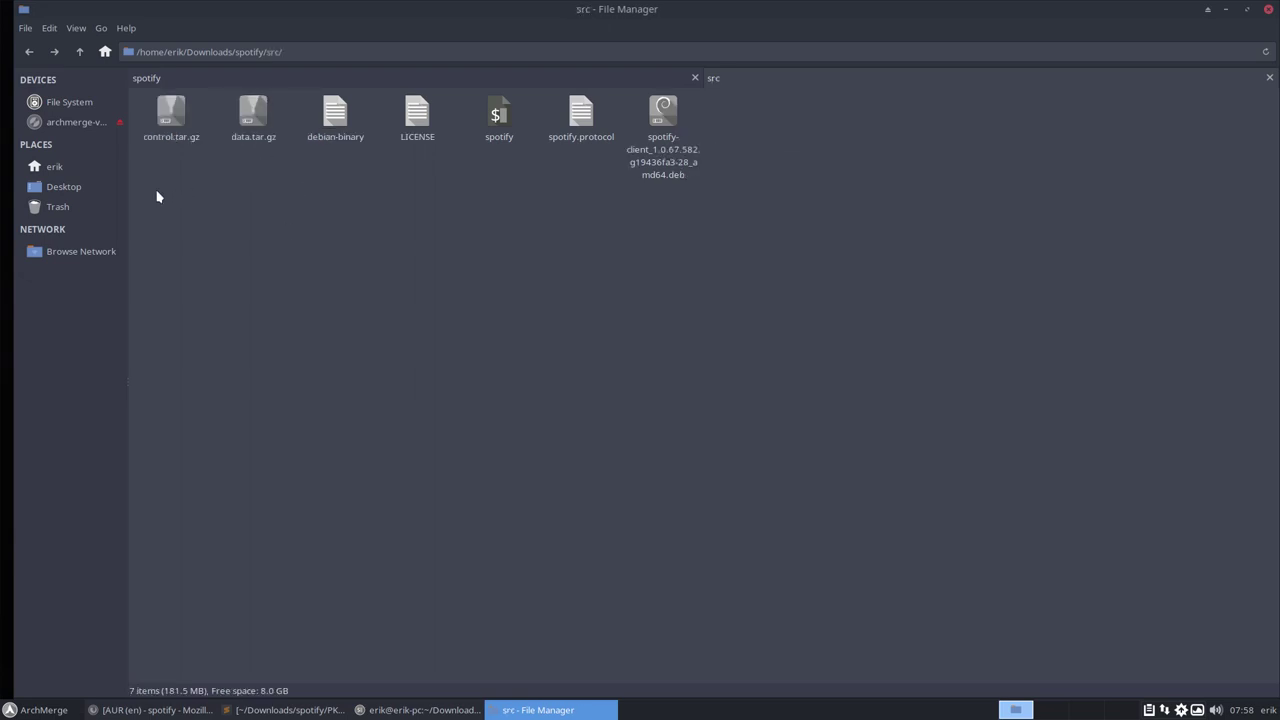
pyautogui.click(660, 110)
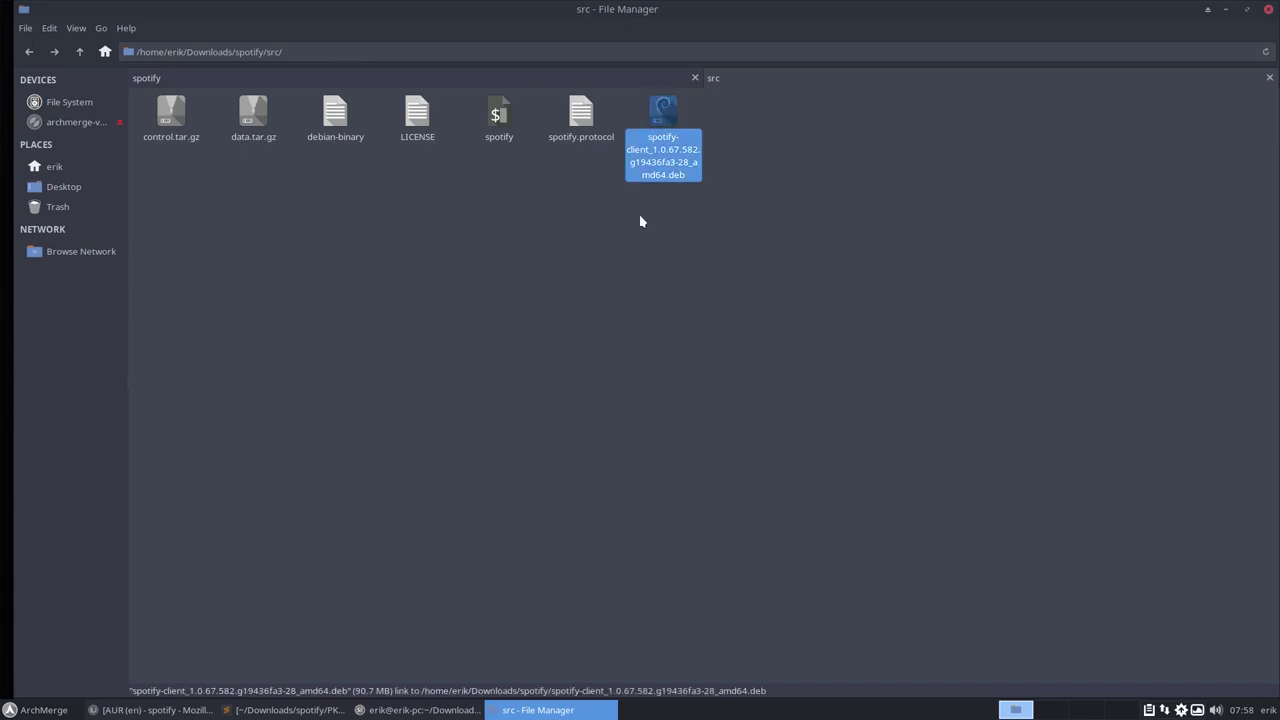
pyautogui.click(79, 52)
# Browse pkg > spotify > usr and its bin folder
pyautogui.click(178, 116)
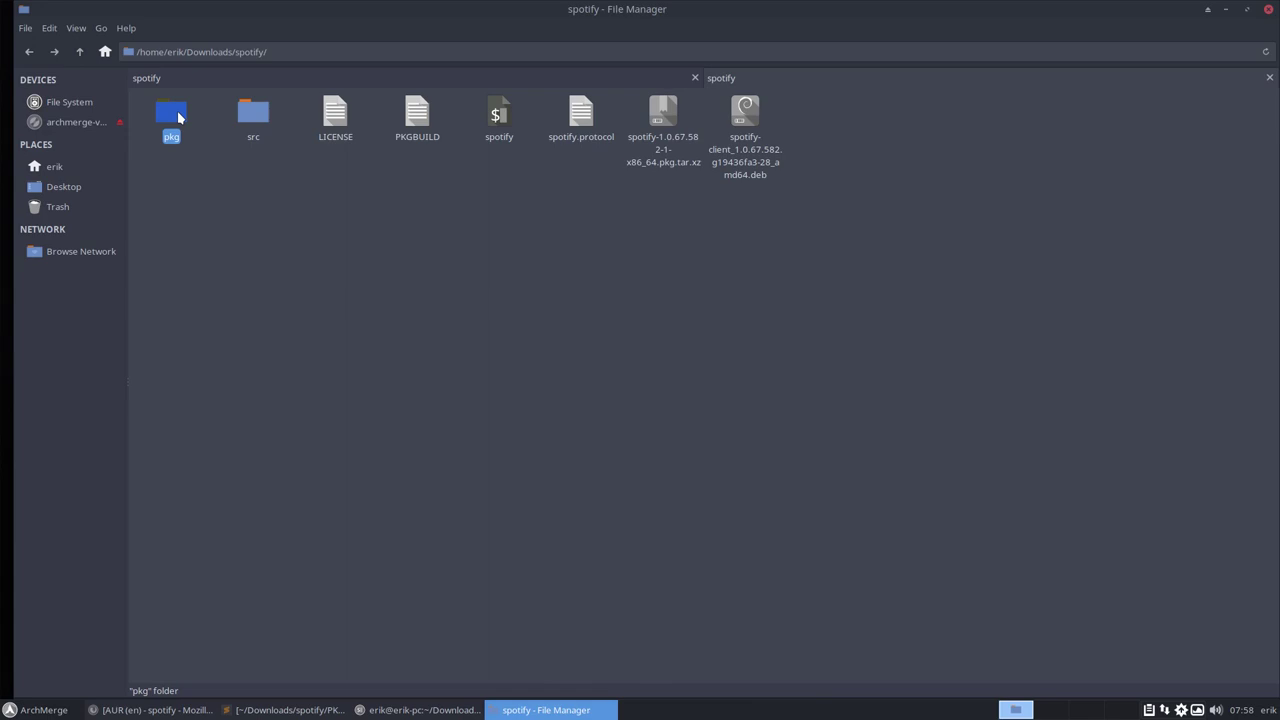
pyautogui.doubleClick(178, 117)
pyautogui.doubleClick(155, 112)
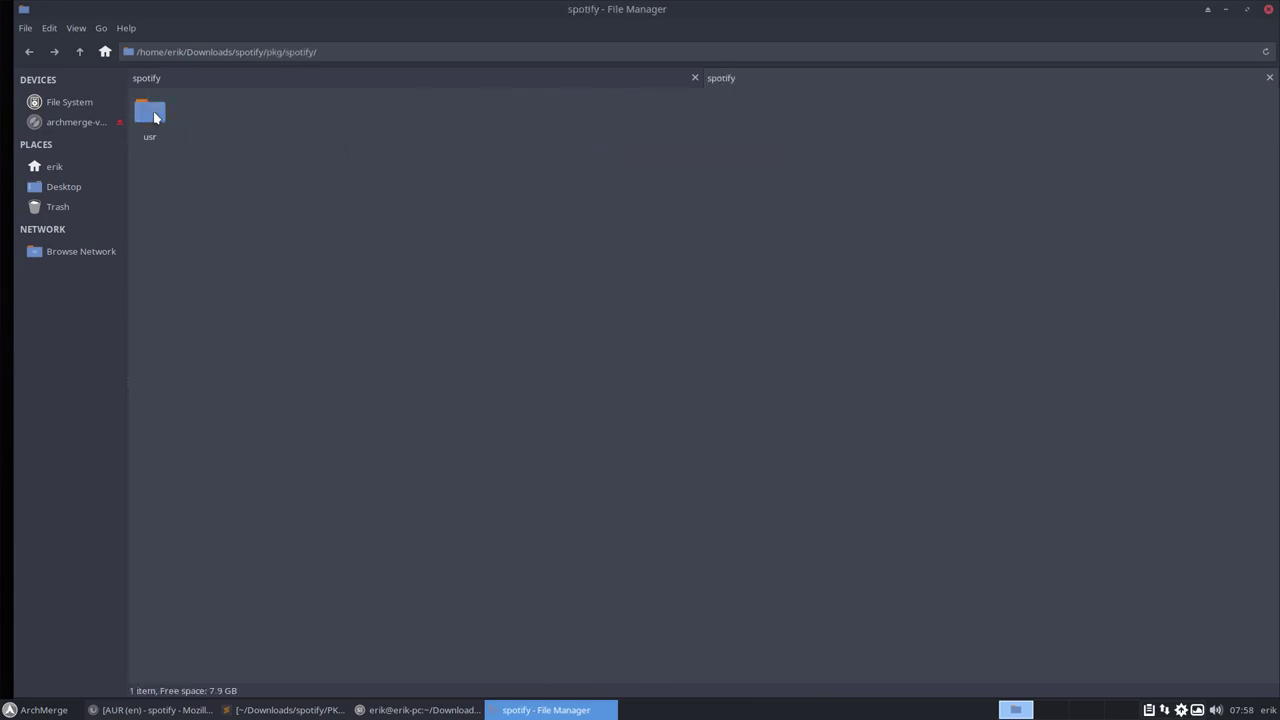
pyautogui.doubleClick(155, 118)
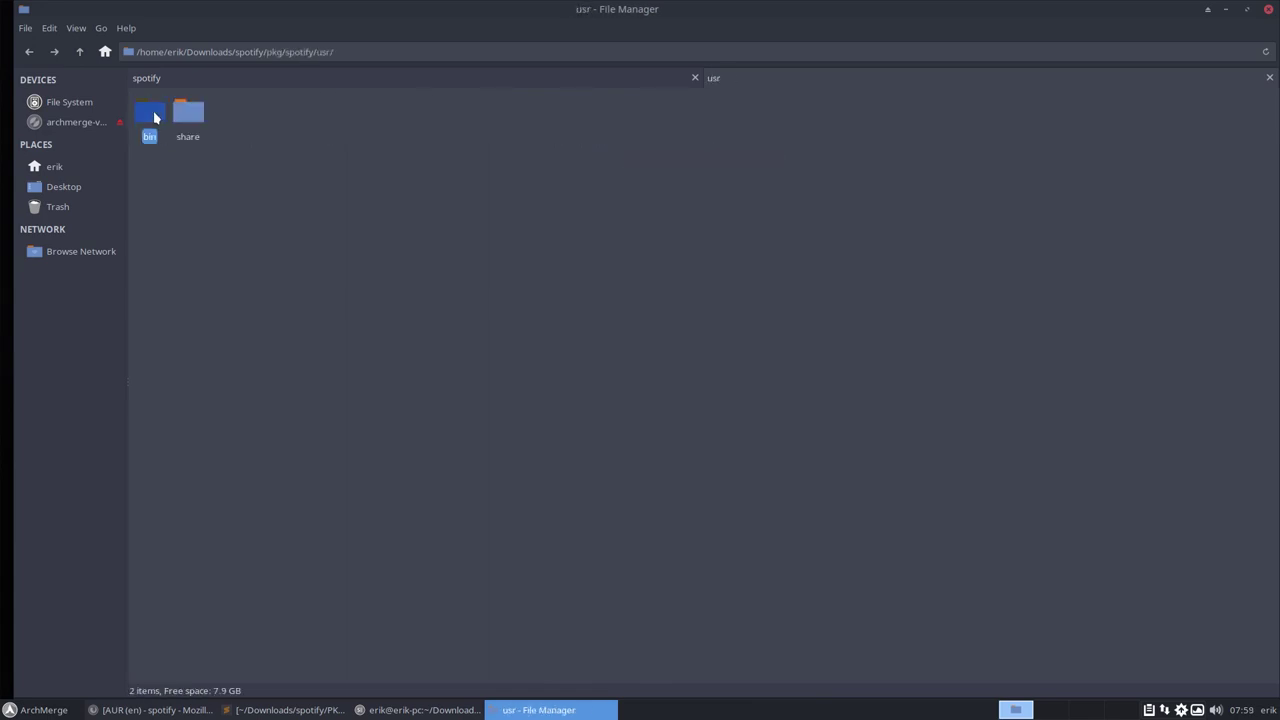
pyautogui.doubleClick(150, 118)
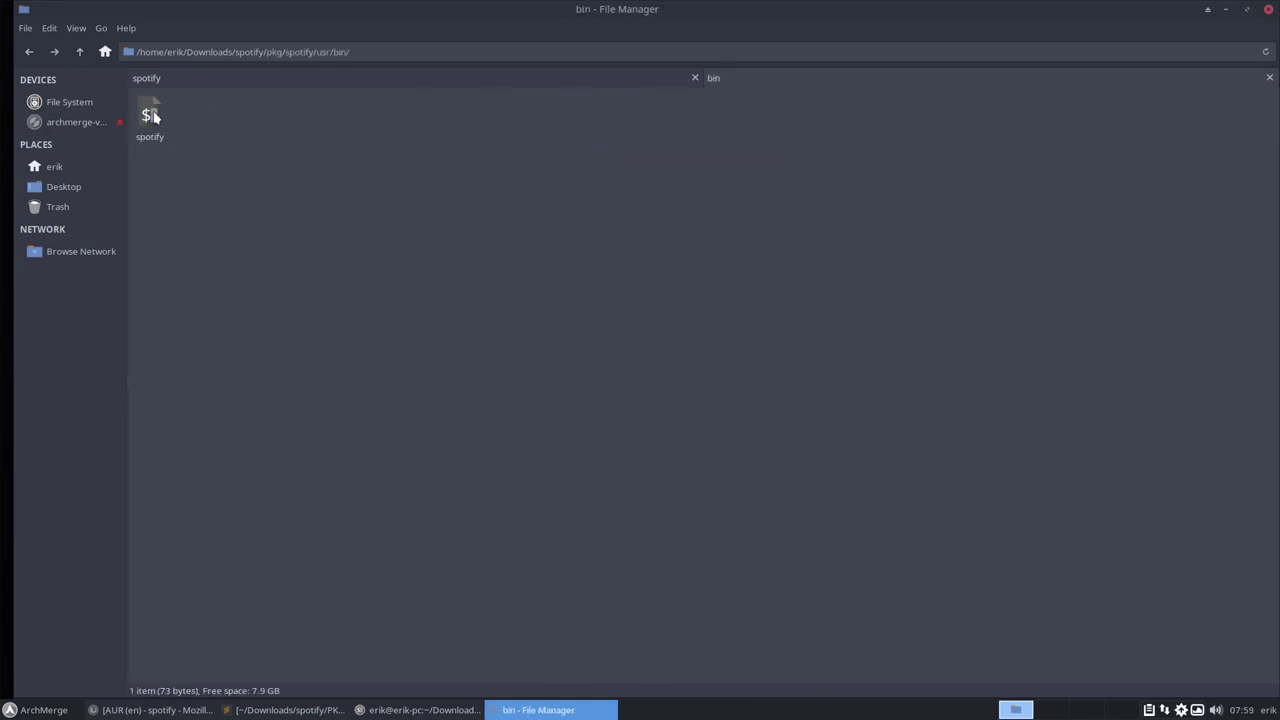
pyautogui.click(80, 51)
pyautogui.click(80, 51)
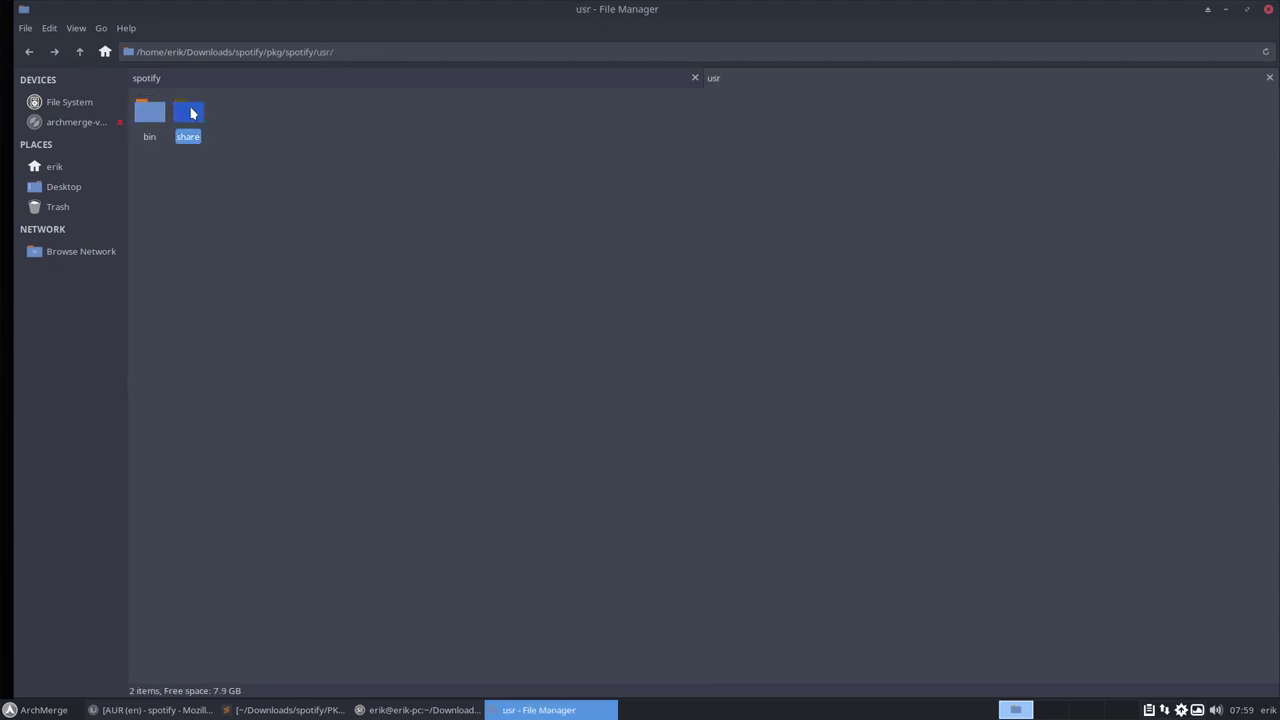
# Browse the share folder's applications, doc and icons/hicolor subfolders
pyautogui.doubleClick(193, 113)
pyautogui.doubleClick(155, 112)
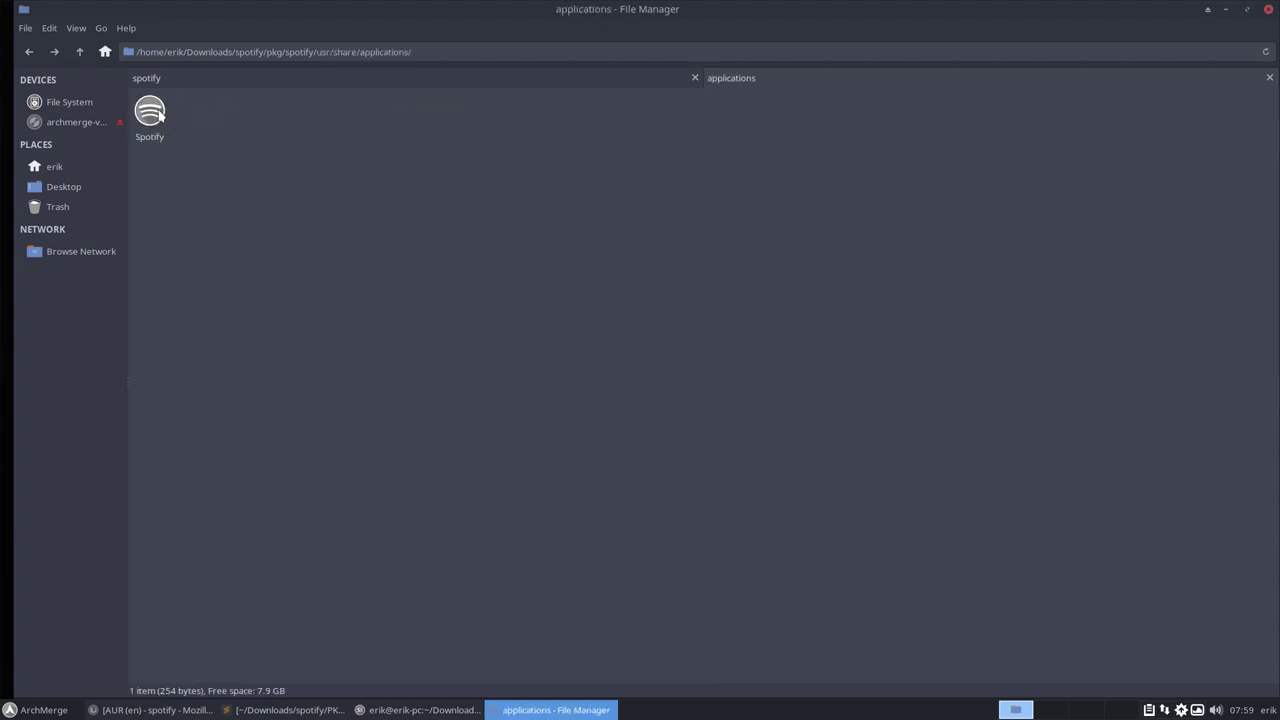
pyautogui.click(79, 52)
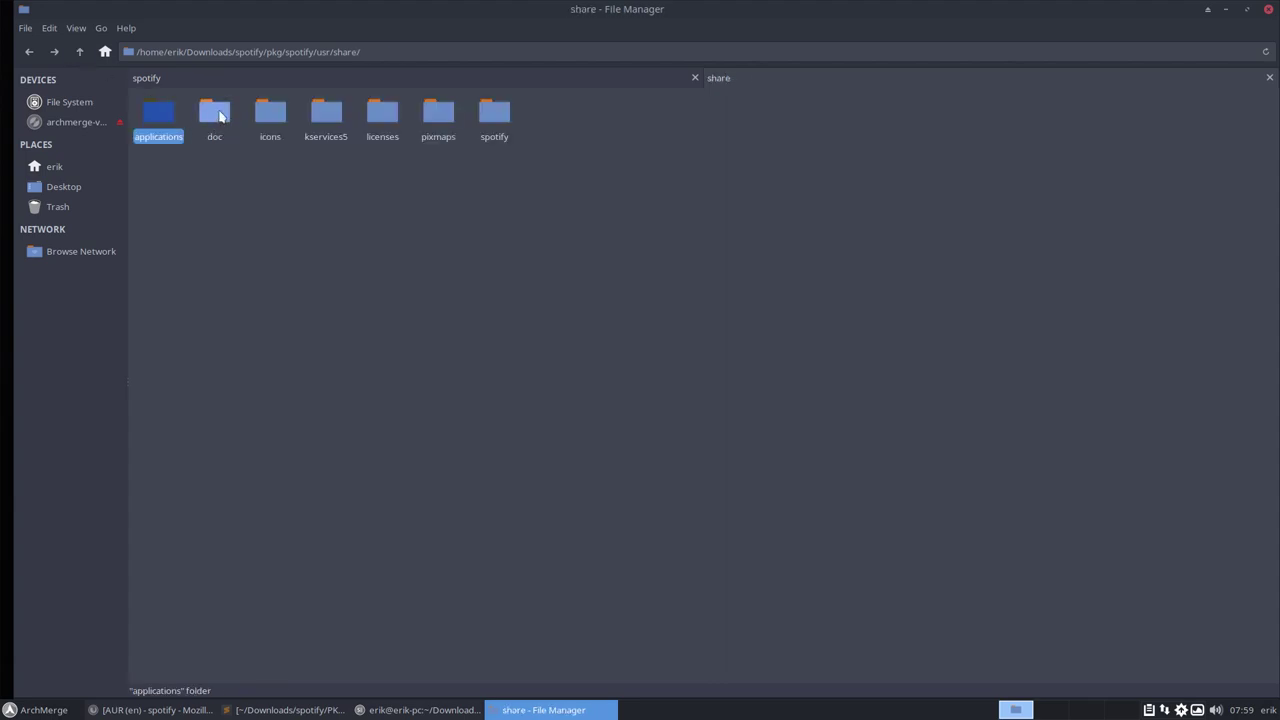
pyautogui.doubleClick(215, 117)
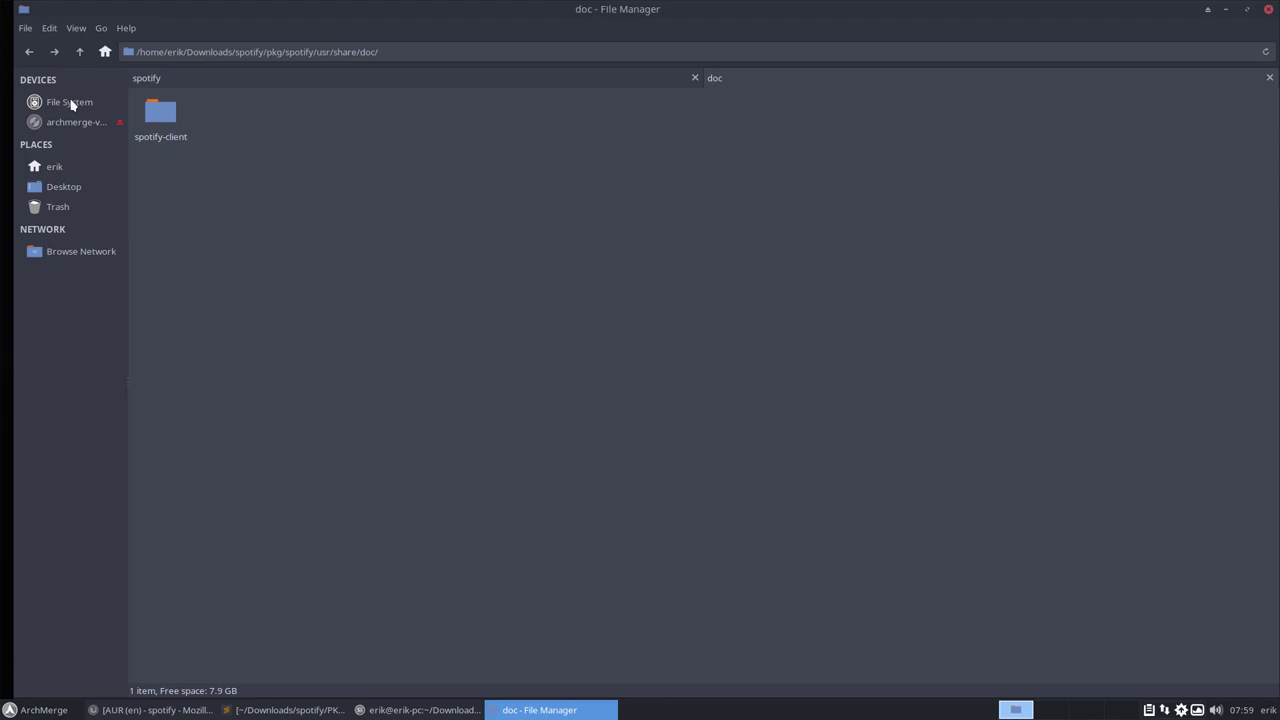
pyautogui.click(79, 52)
pyautogui.doubleClick(273, 116)
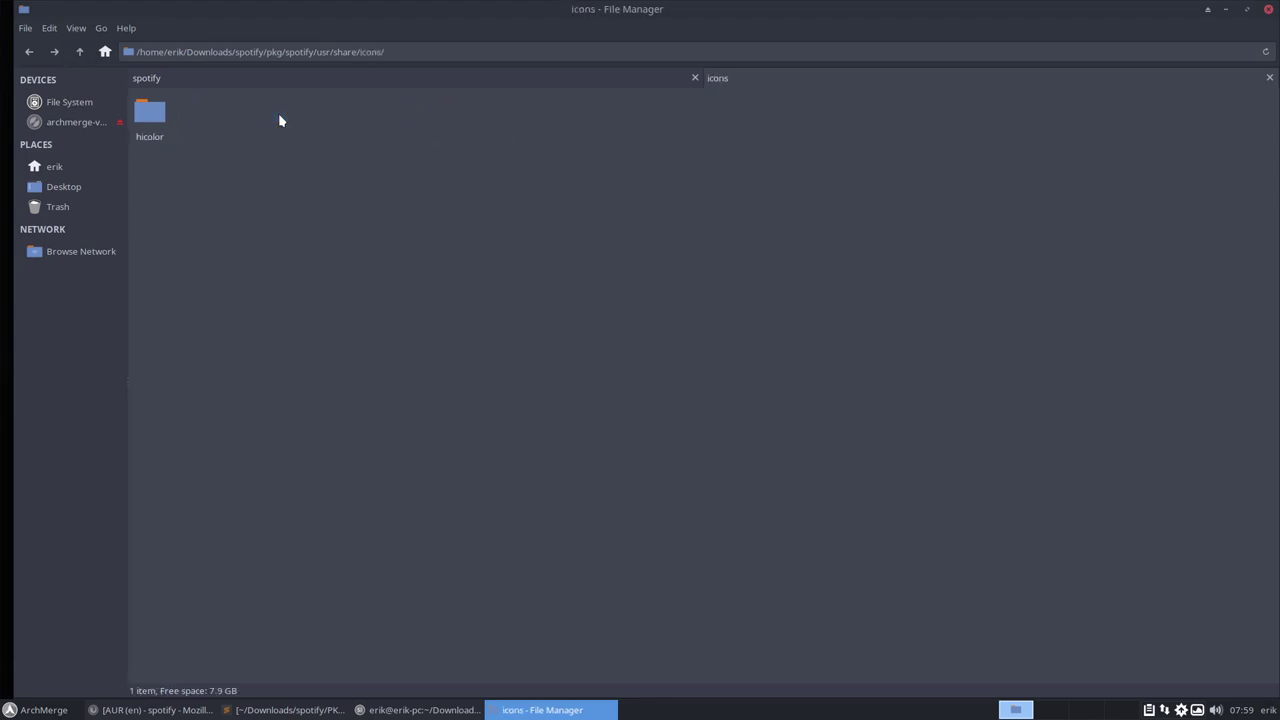
pyautogui.doubleClick(150, 115)
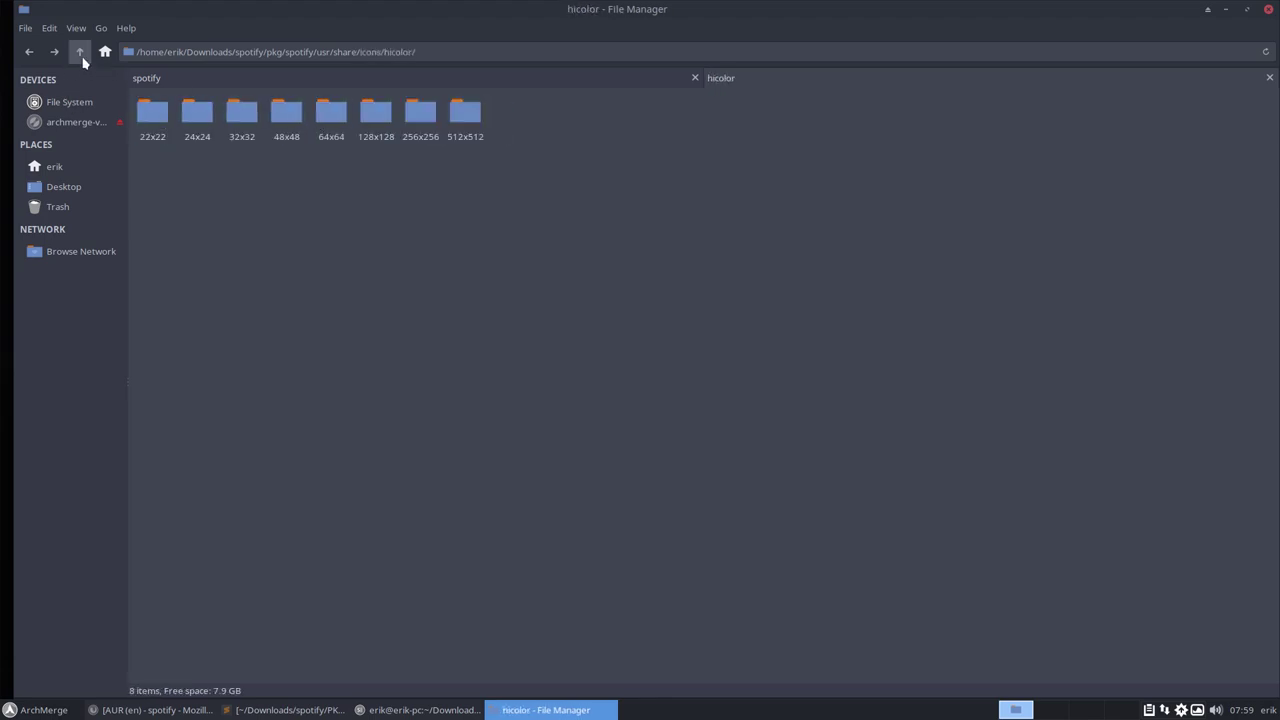
pyautogui.click(79, 52)
pyautogui.click(325, 120)
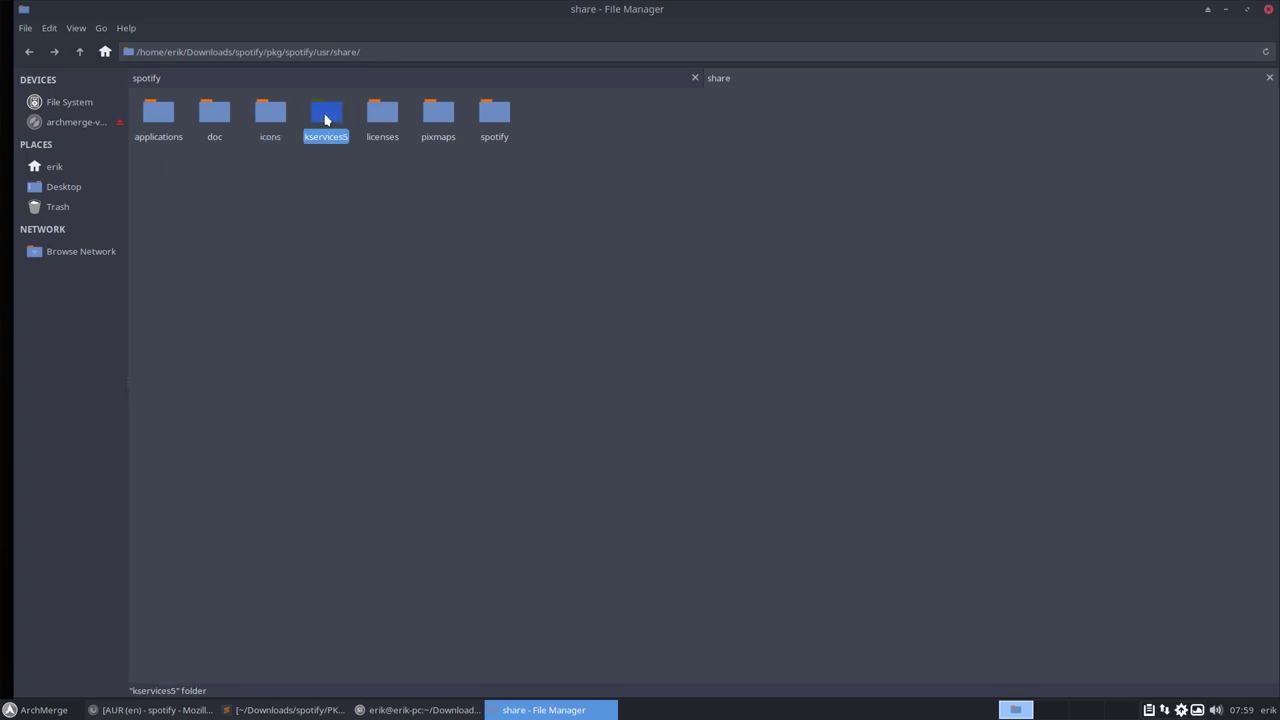
# Check kservices5, licenses, pixmaps and the spotify files folder, then close Thunar
pyautogui.doubleClick(325, 120)
pyautogui.click(79, 52)
pyautogui.doubleClick(386, 122)
pyautogui.click(79, 52)
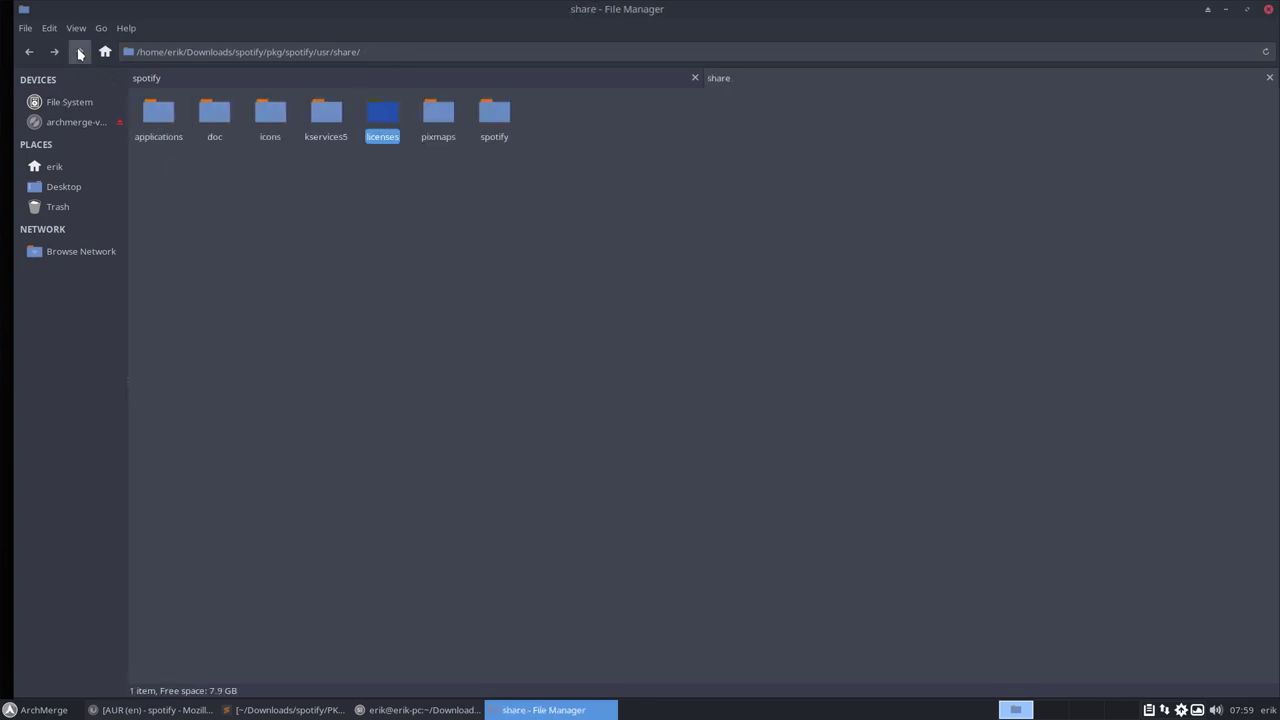
pyautogui.doubleClick(440, 110)
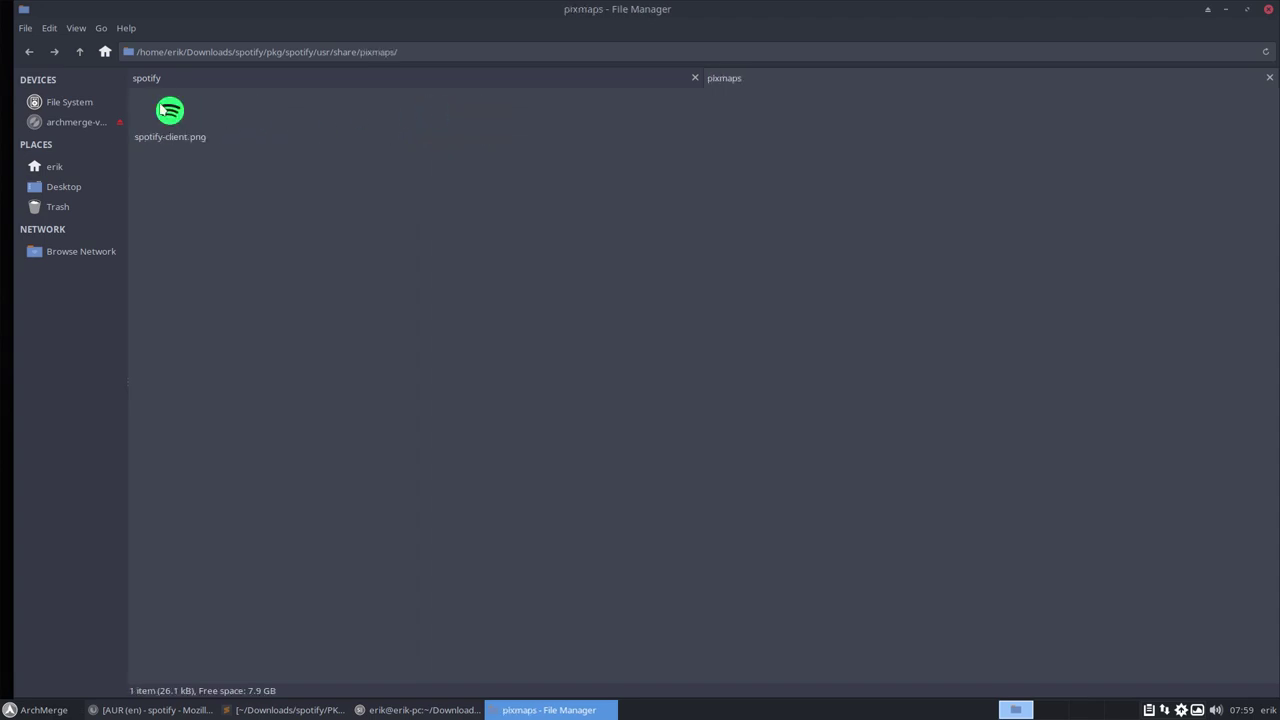
pyautogui.click(79, 52)
pyautogui.doubleClick(494, 118)
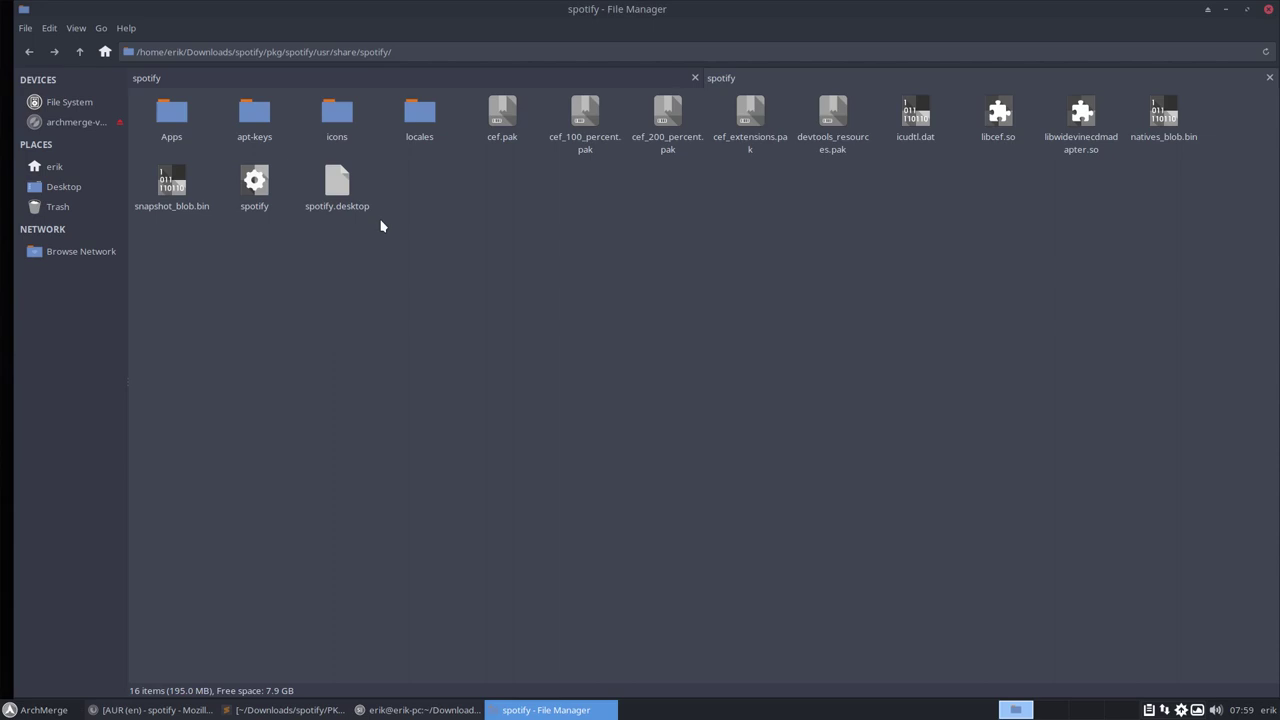
pyautogui.moveTo(155, 300); pyautogui.dragTo(1210, 165)
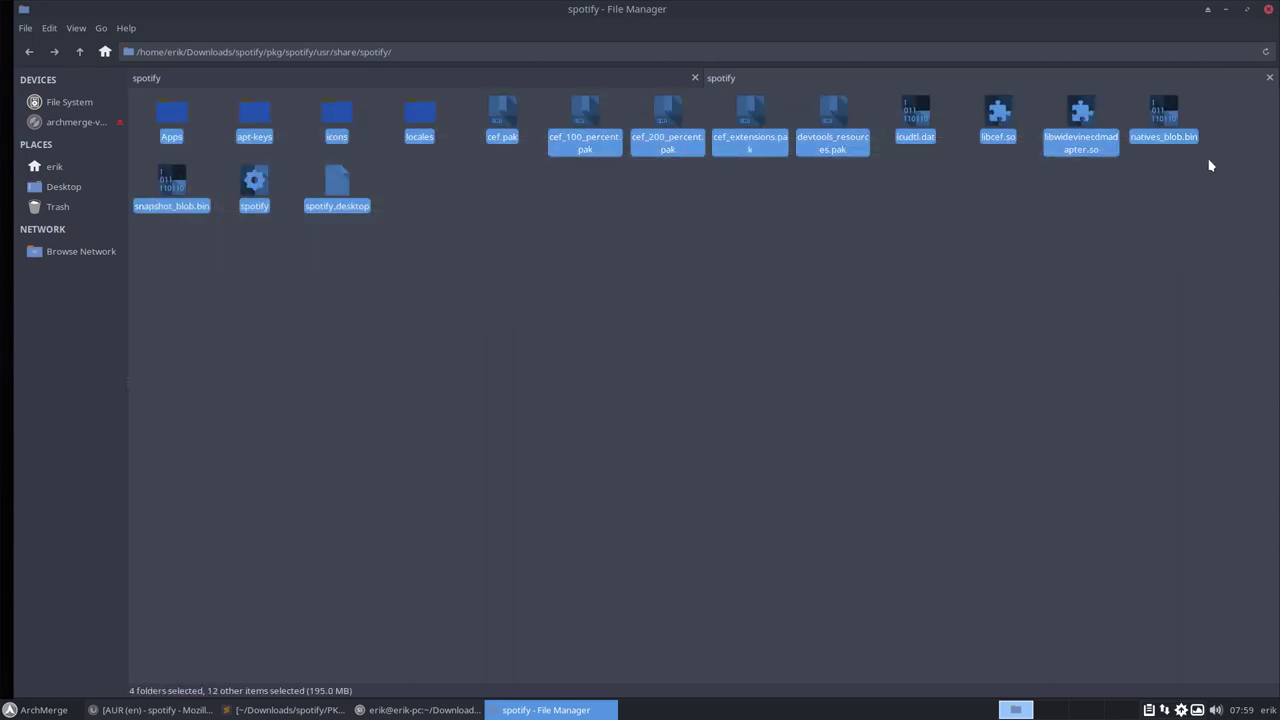
pyautogui.click(1199, 261)
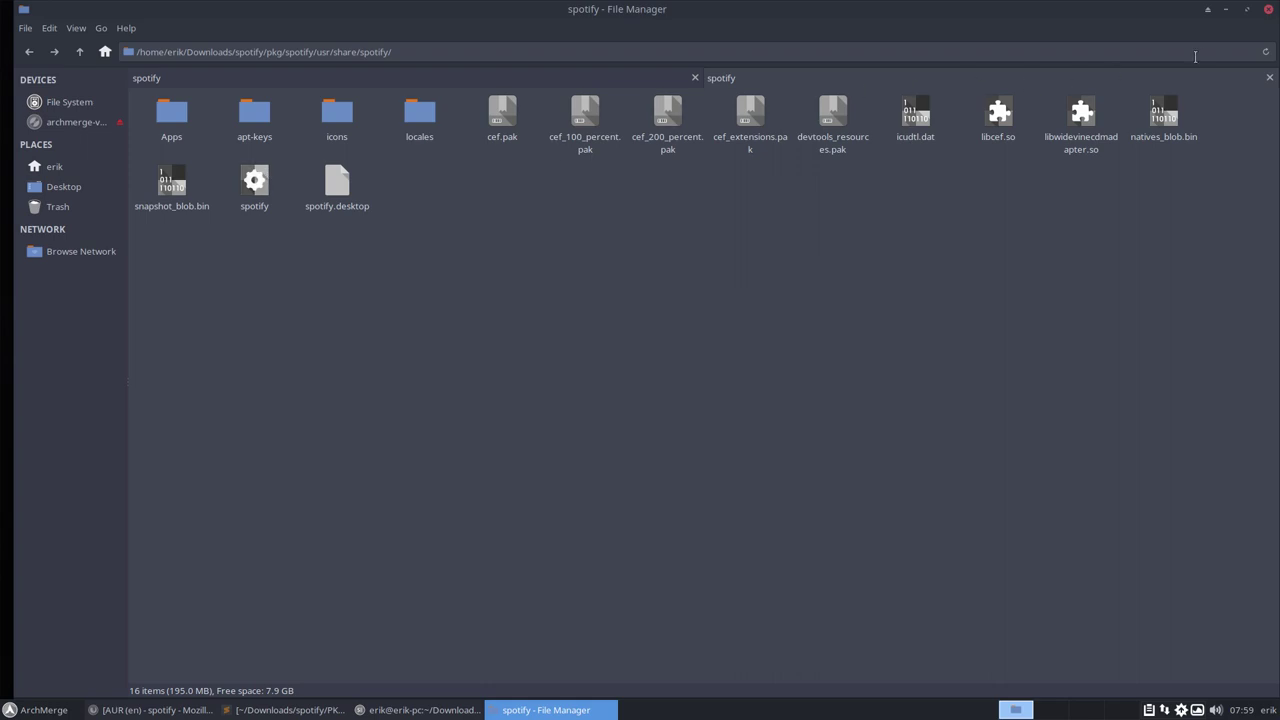
pyautogui.click(1268, 9)
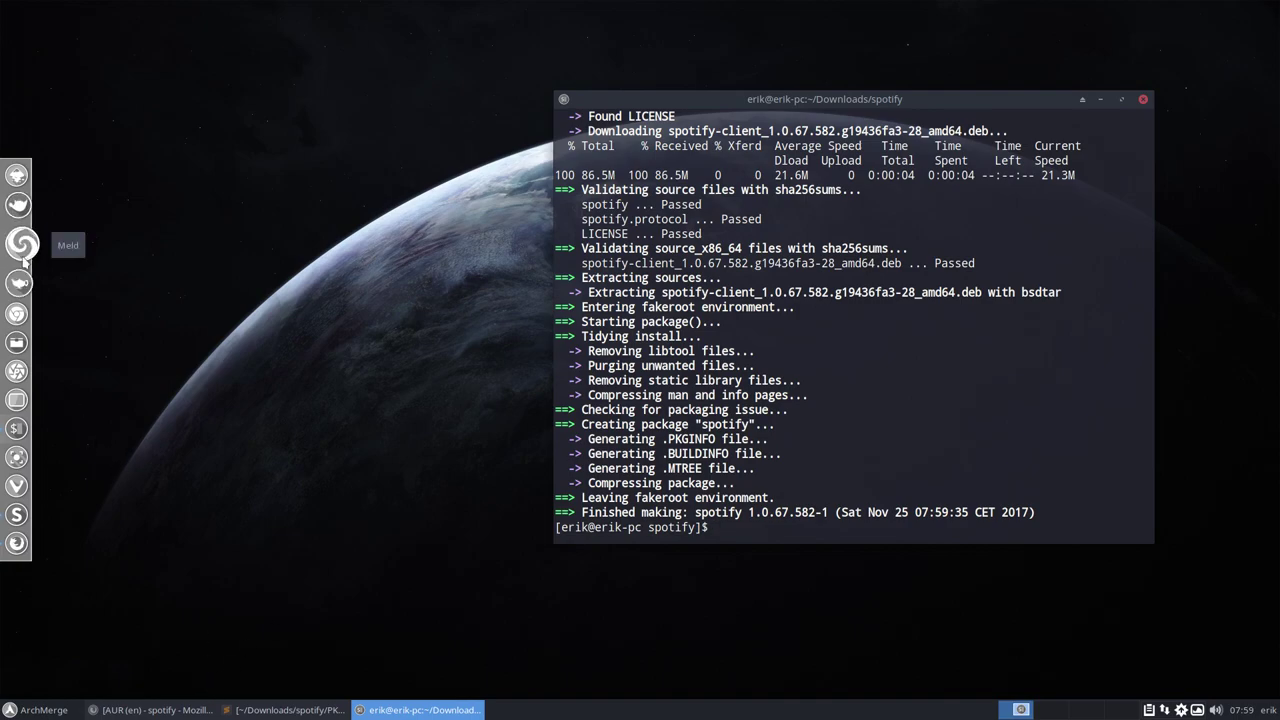
# Reopen Thunar from the dock and go into Downloads/spotify
pyautogui.click(18, 330)
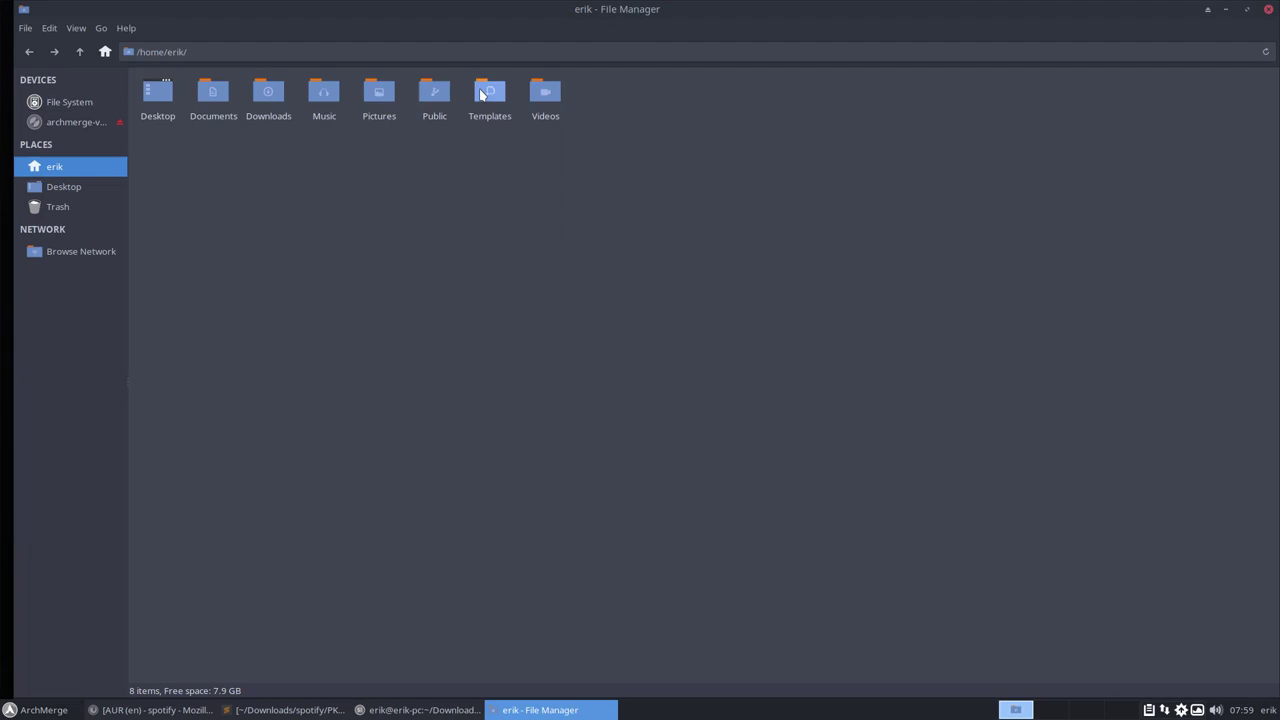
pyautogui.doubleClick(268, 93)
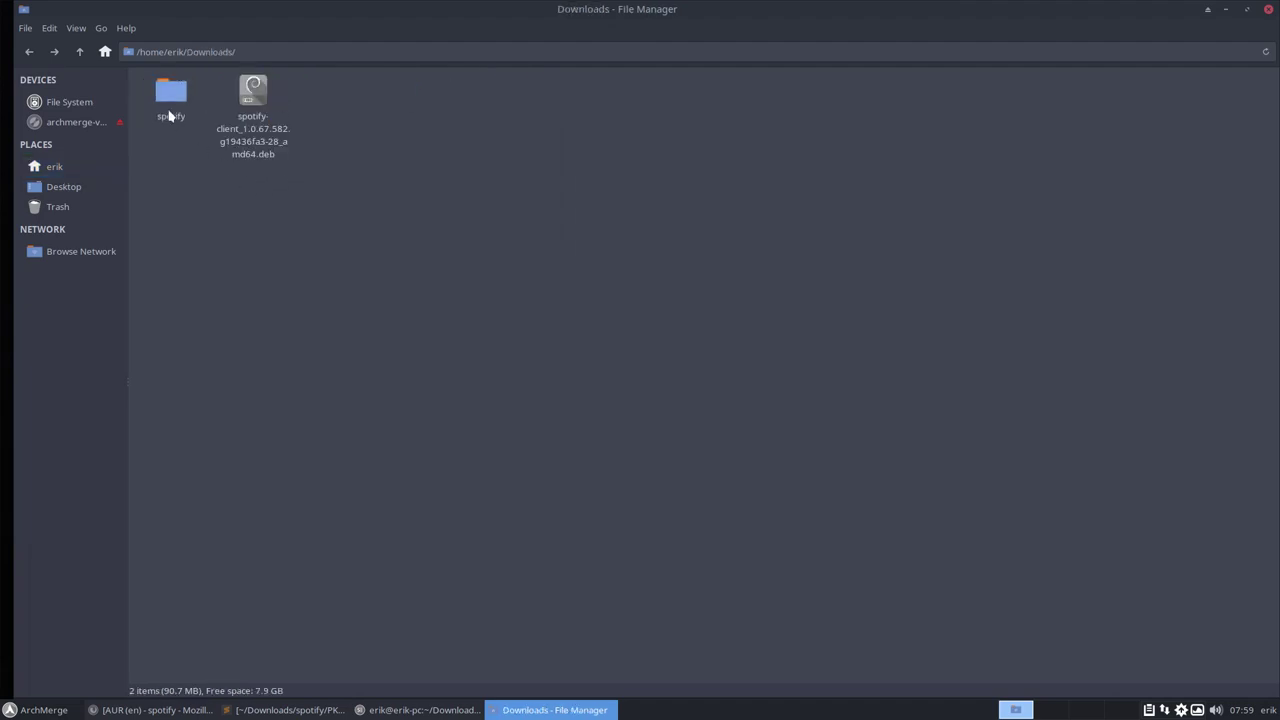
pyautogui.doubleClick(171, 95)
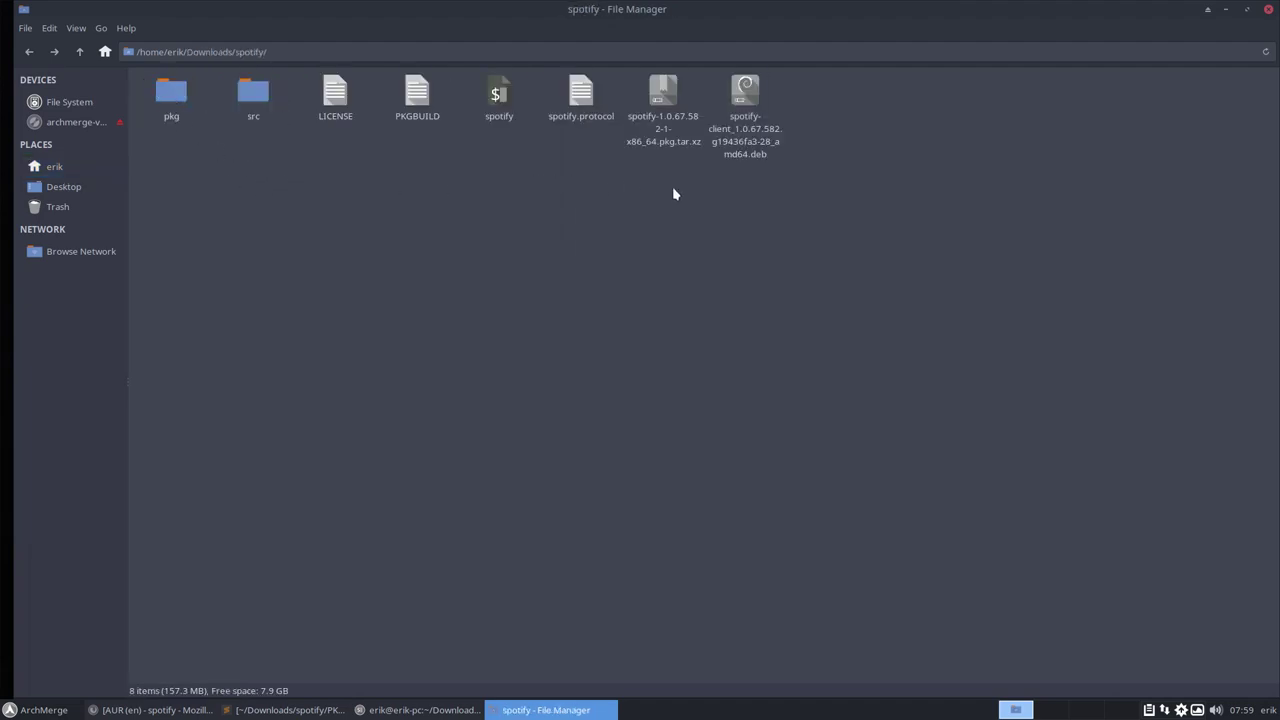
# Open spotify-1.0.67.582-1-x86_64.pkg.tar.xz in the graphical installer, commit, and authenticate
pyautogui.click(663, 120)
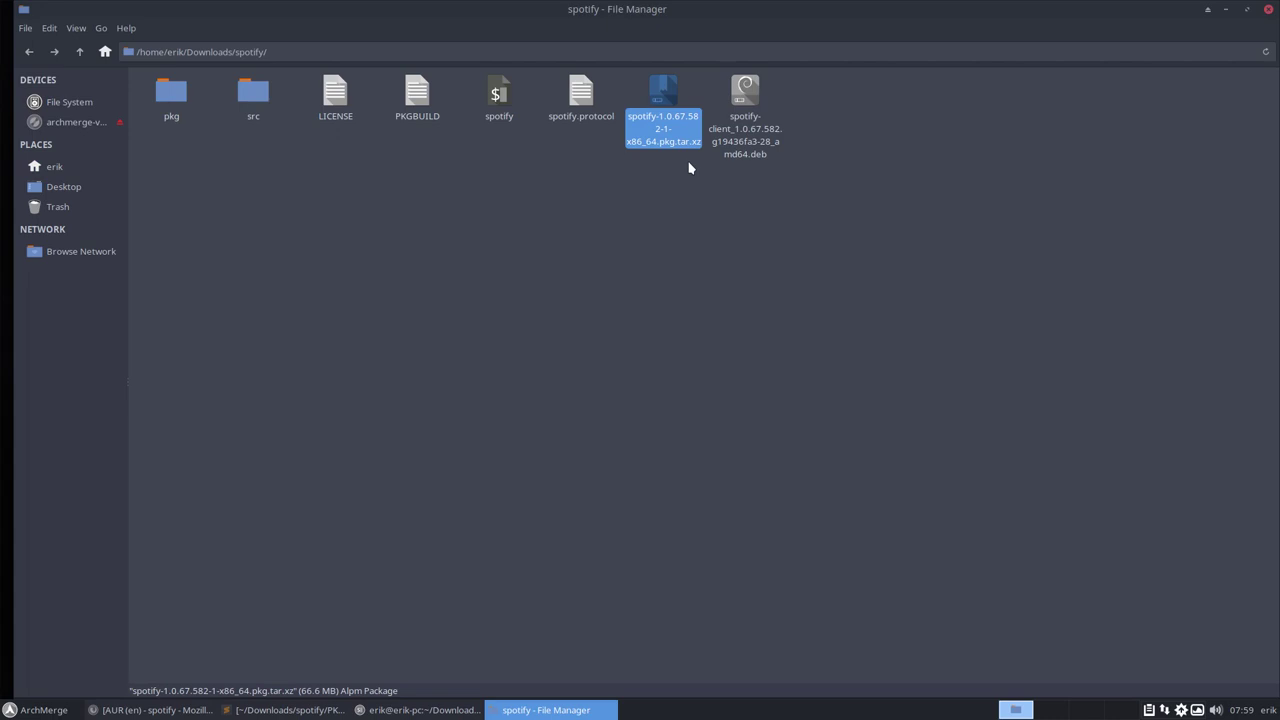
pyautogui.doubleClick(661, 95)
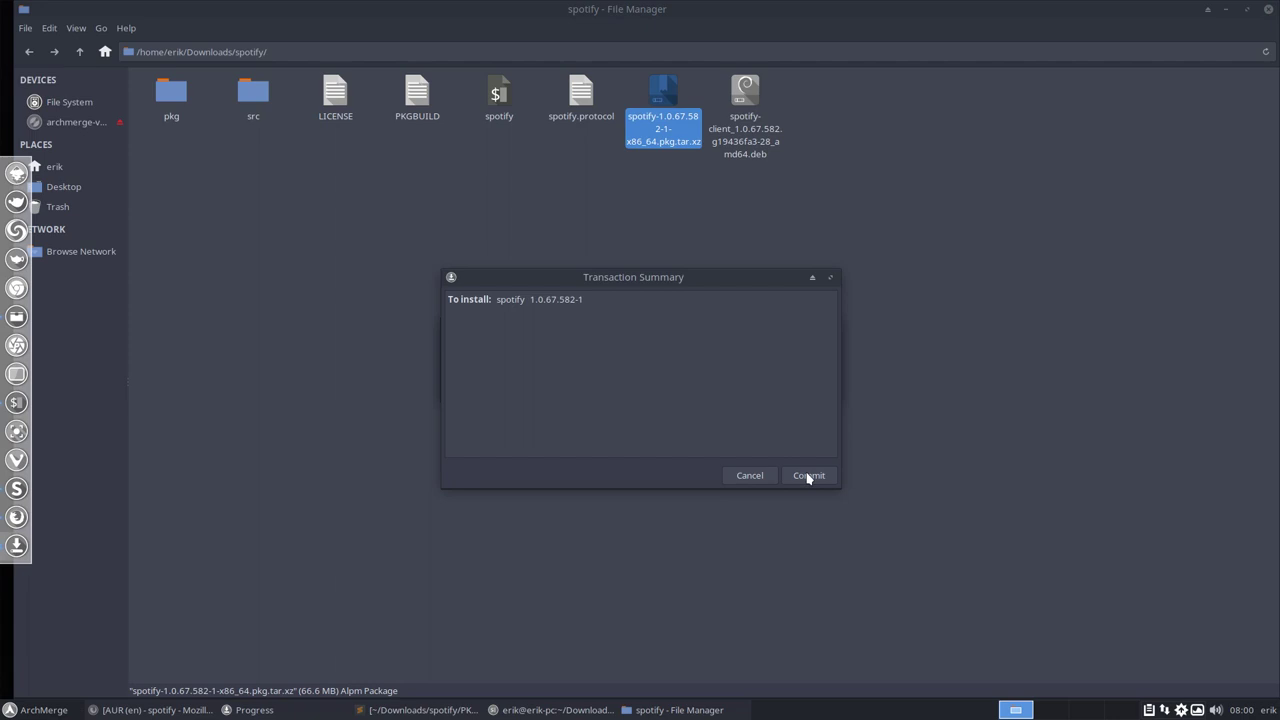
pyautogui.moveTo(723, 284)
pyautogui.mouseDown()
pyautogui.moveTo(1155, 184)
pyautogui.moveTo(797, 271)
pyautogui.mouseUp()
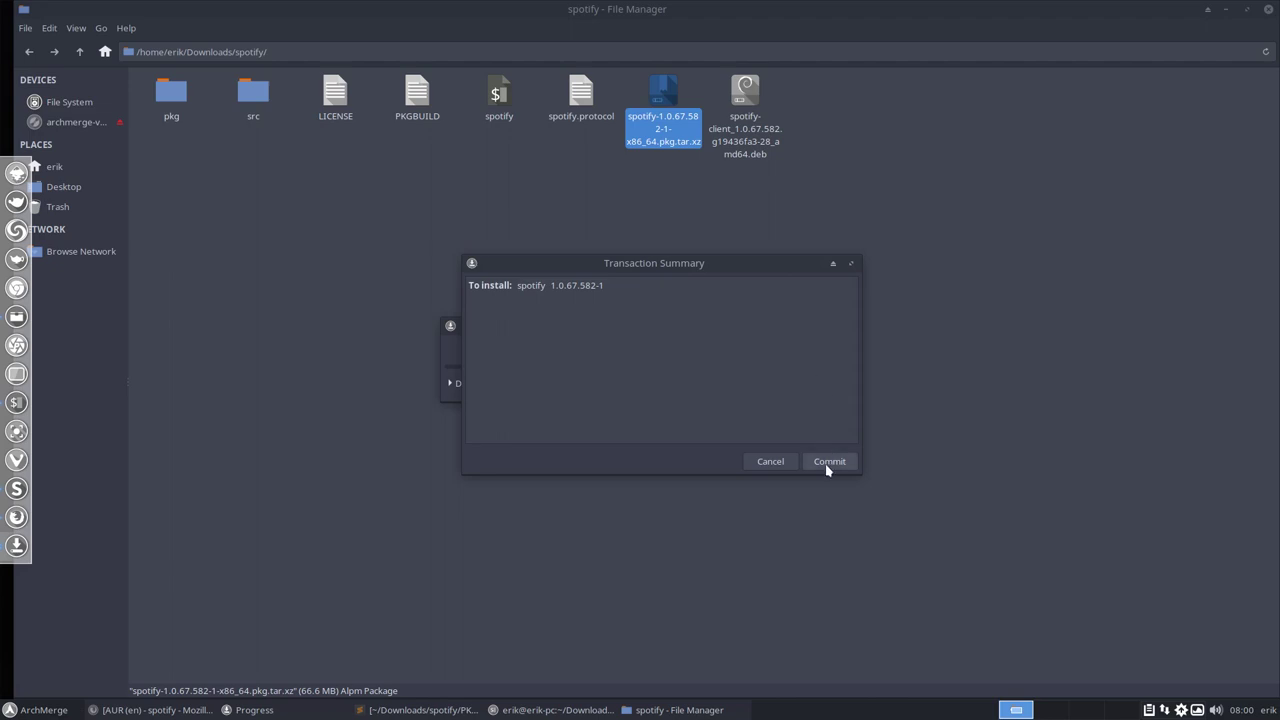
pyautogui.click(829, 461)
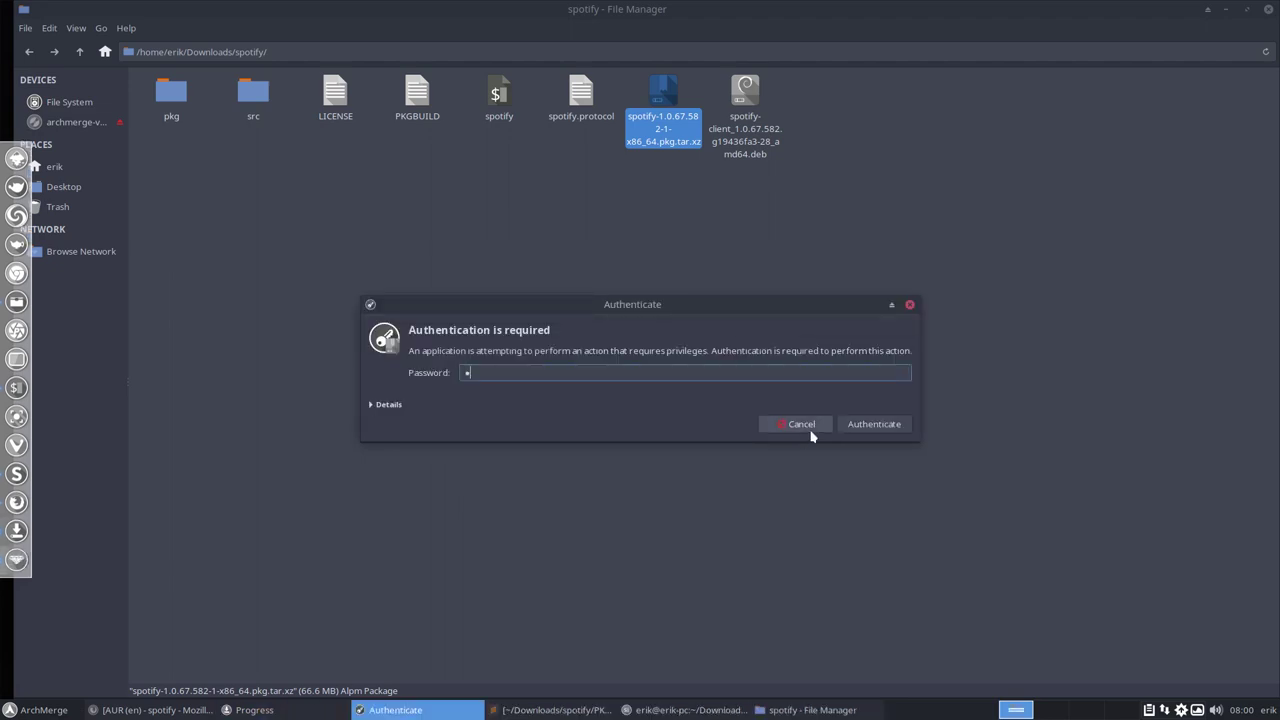
pyautogui.write('••••')
pyautogui.press('Return')
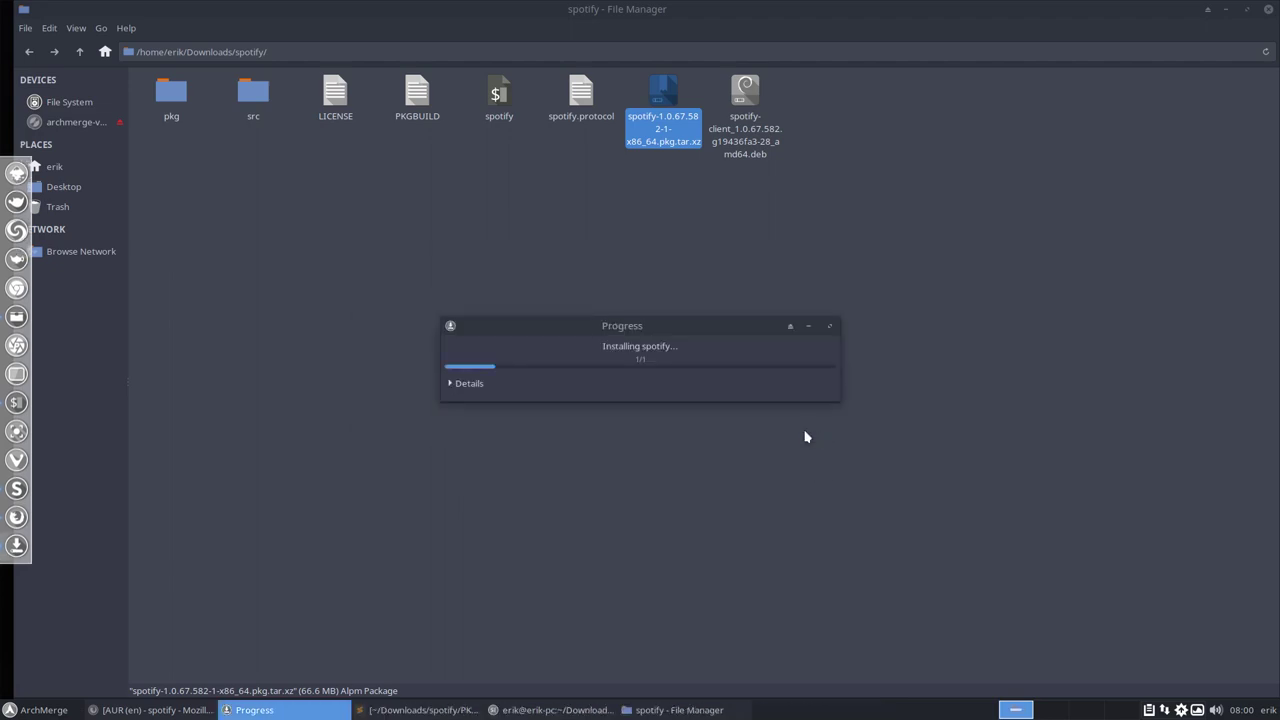
# Open a terminal in the spotify folder and run sudo pacman -U on the built package
pyautogui.rightClick(333, 252)
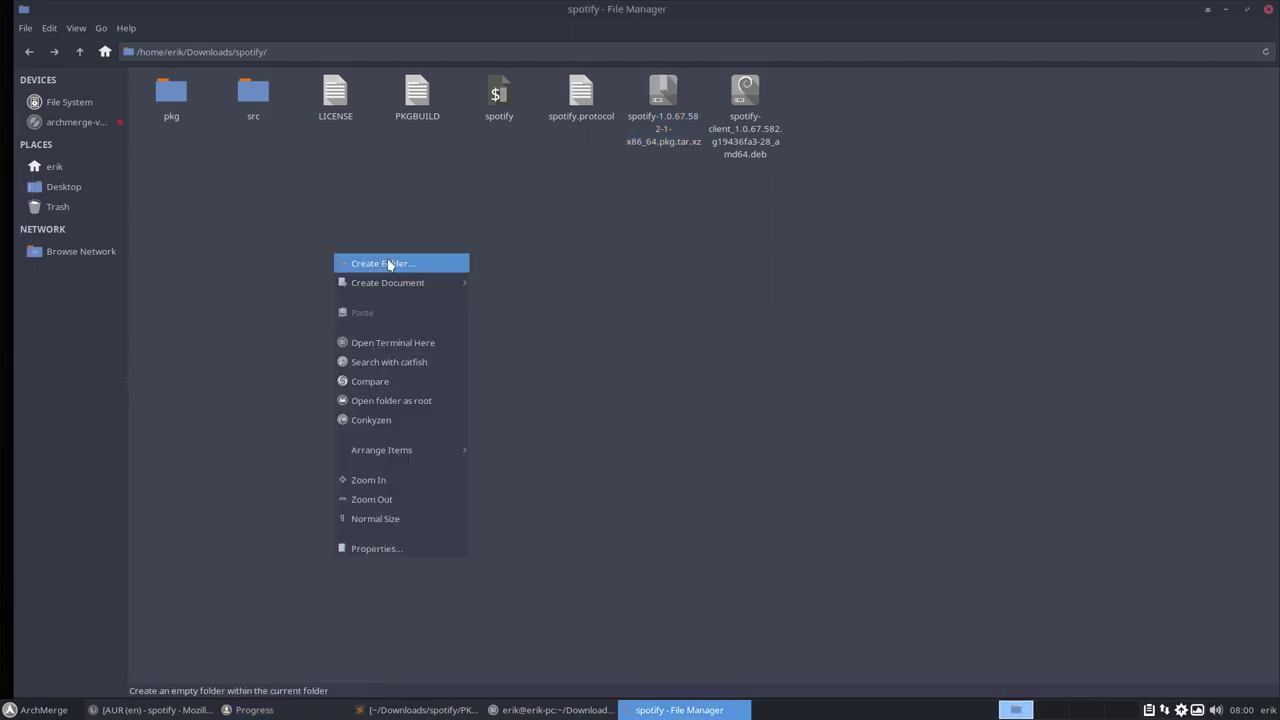
pyautogui.click(392, 342)
pyautogui.write('su')
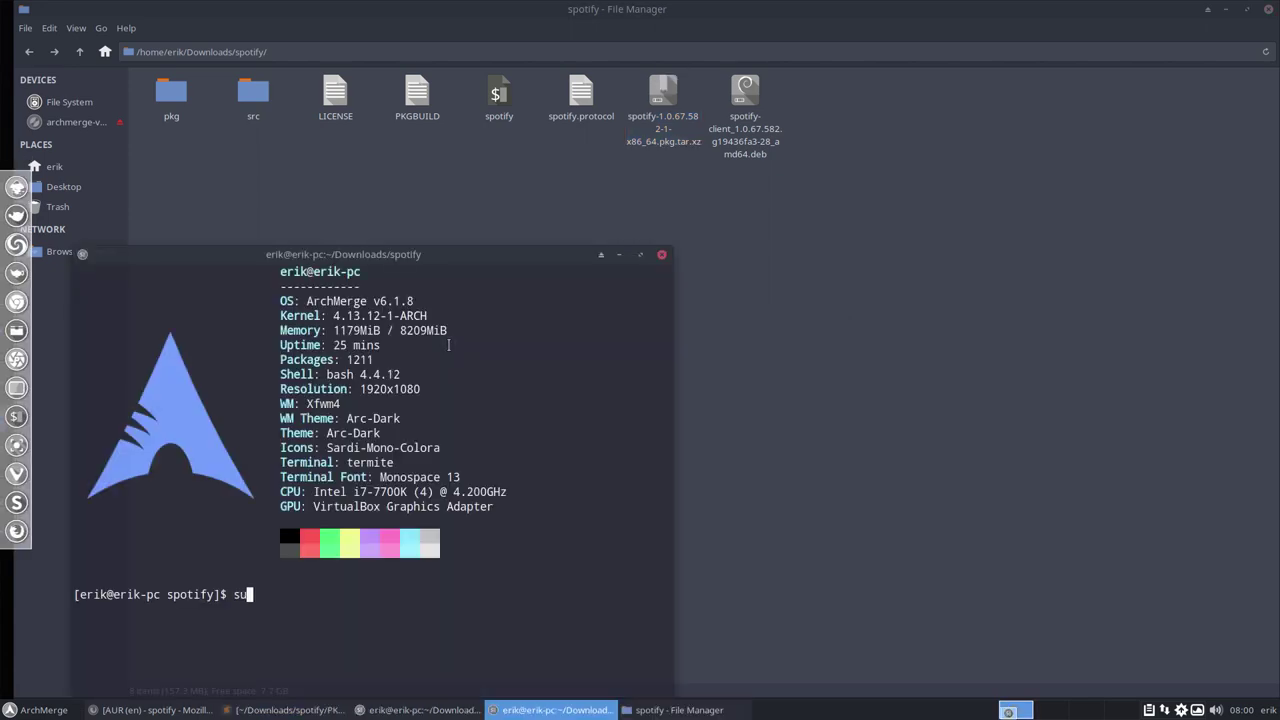
pyautogui.write('do pacman -')
pyautogui.write('U')
pyautogui.press('Tab')
pyautogui.press('Tab')
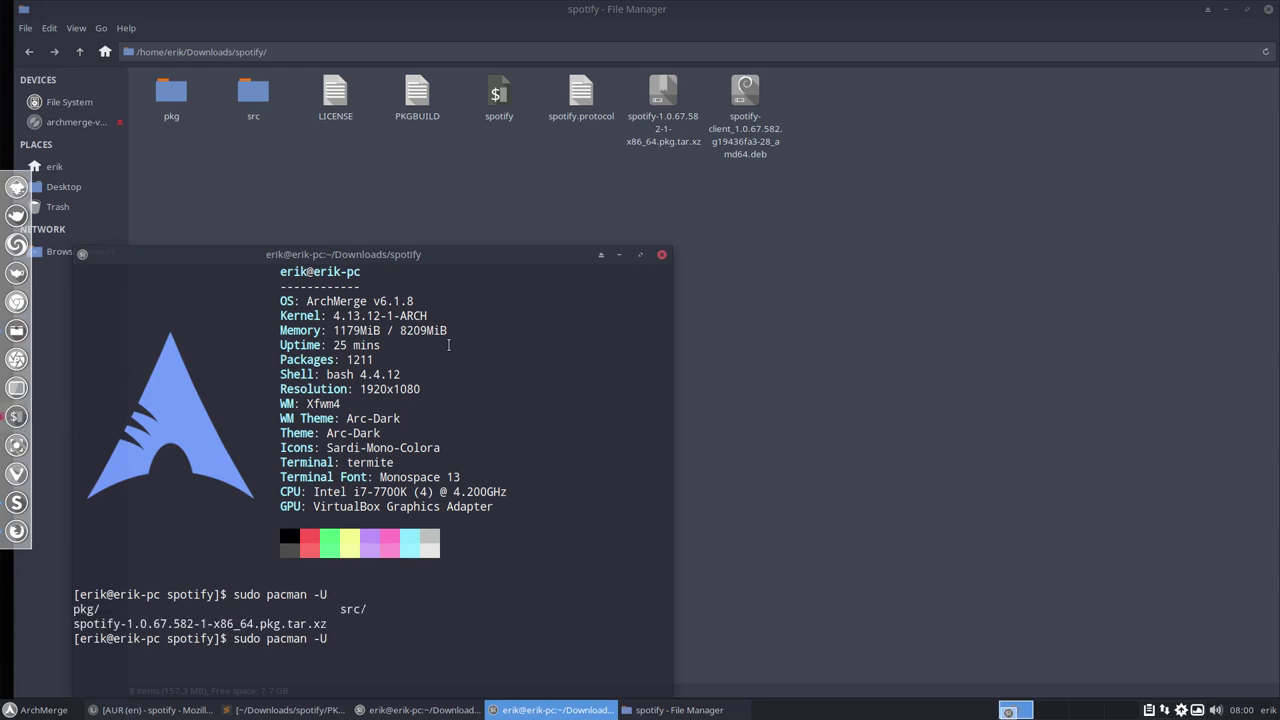
pyautogui.write('sp')
pyautogui.press('Tab')
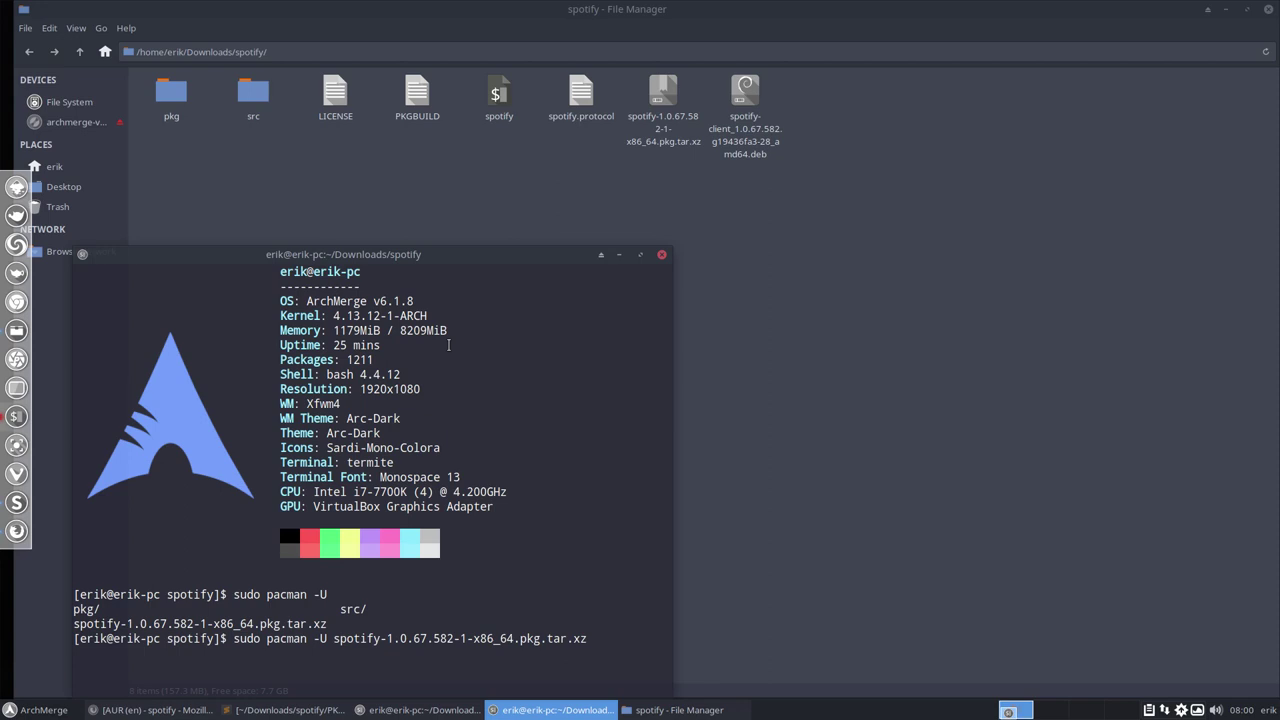
pyautogui.press('Return')
# Enter the sudo password, then close the terminal at the reinstall confirmation prompt
pyautogui.press('Return')
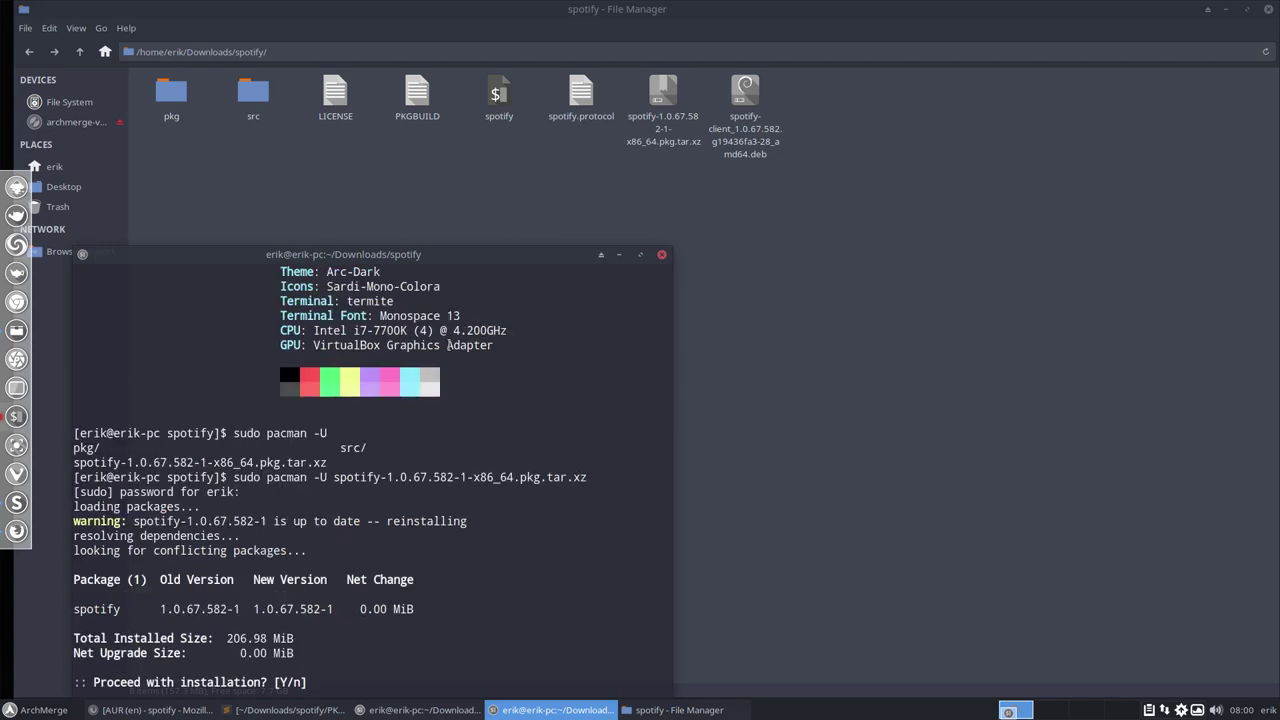
pyautogui.moveTo(467, 262); pyautogui.dragTo(673, 146)
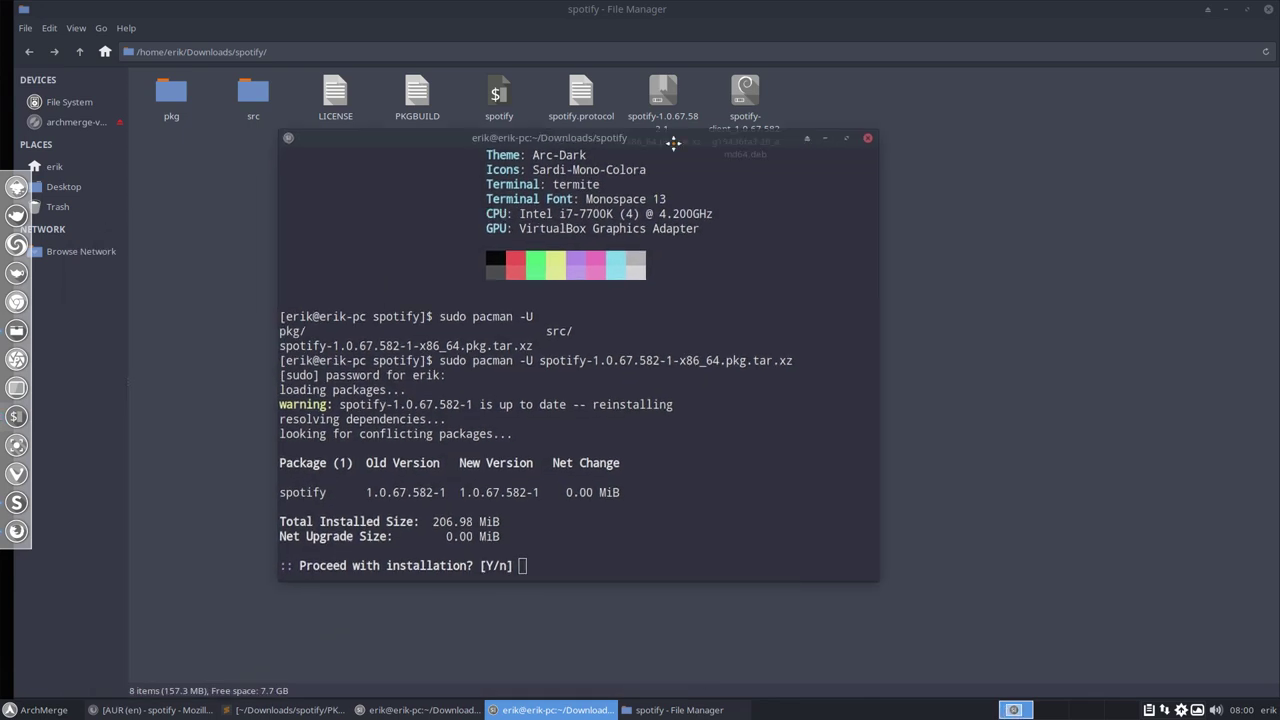
pyautogui.click(867, 139)
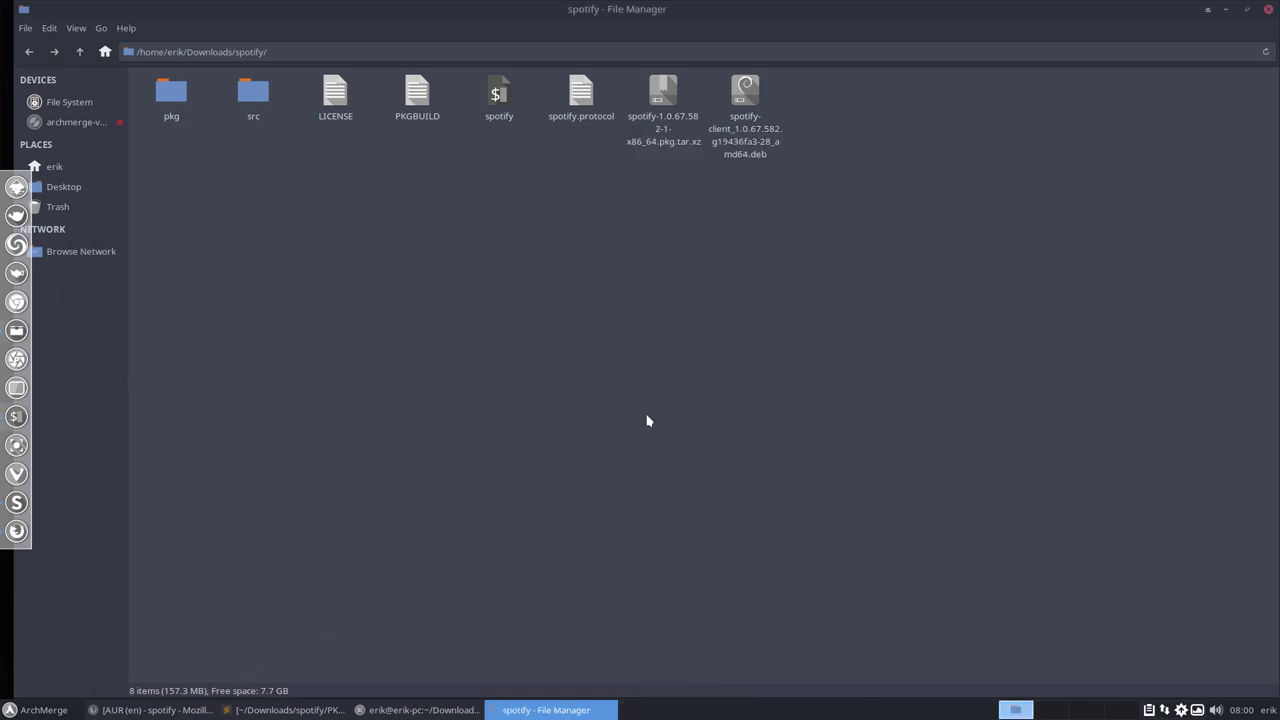
# Clear the desktop, launch Spotify from the Whisker menu, then close its login screen
pyautogui.click(1268, 9)
pyautogui.click(1143, 99)
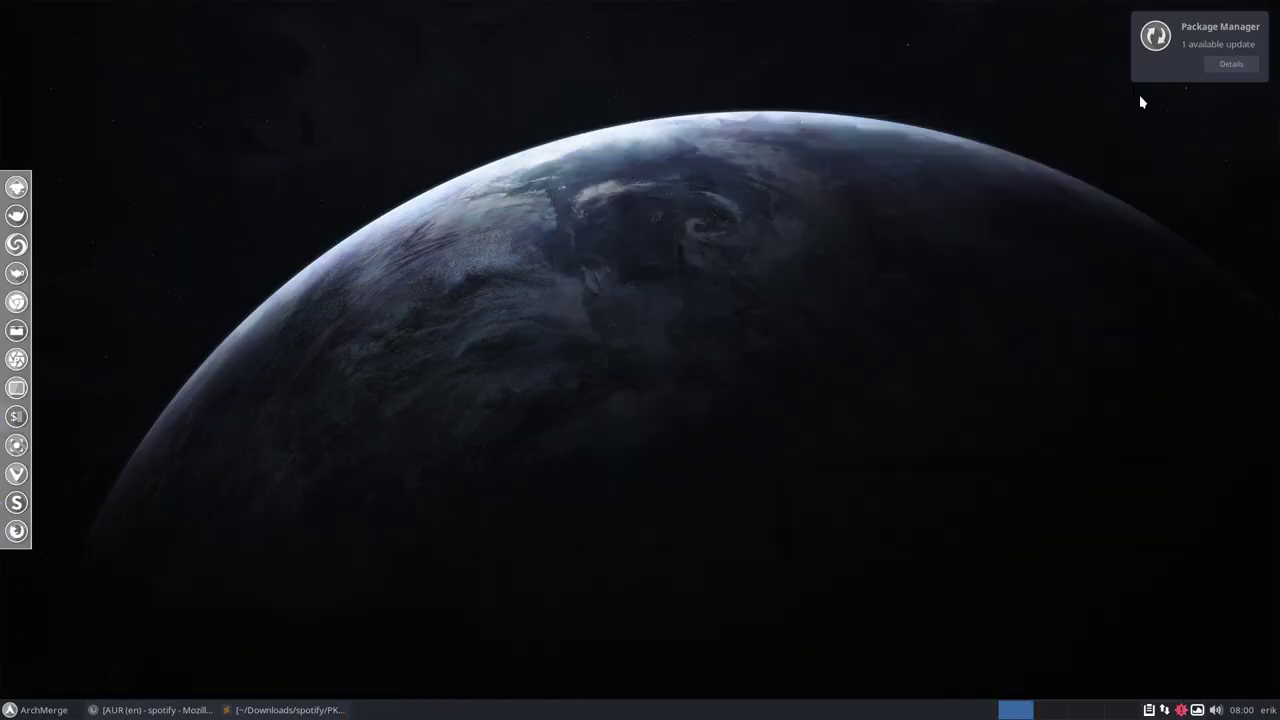
pyautogui.press('super')
pyautogui.write('spot')
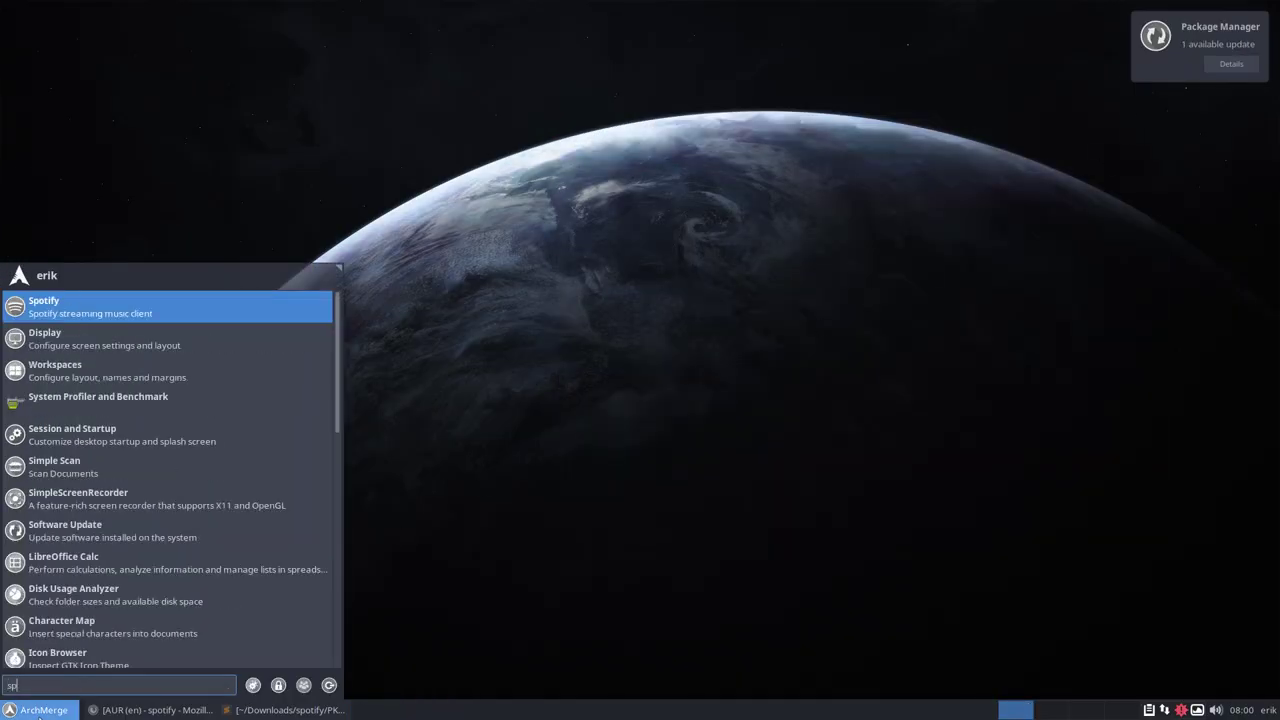
pyautogui.press('Return')
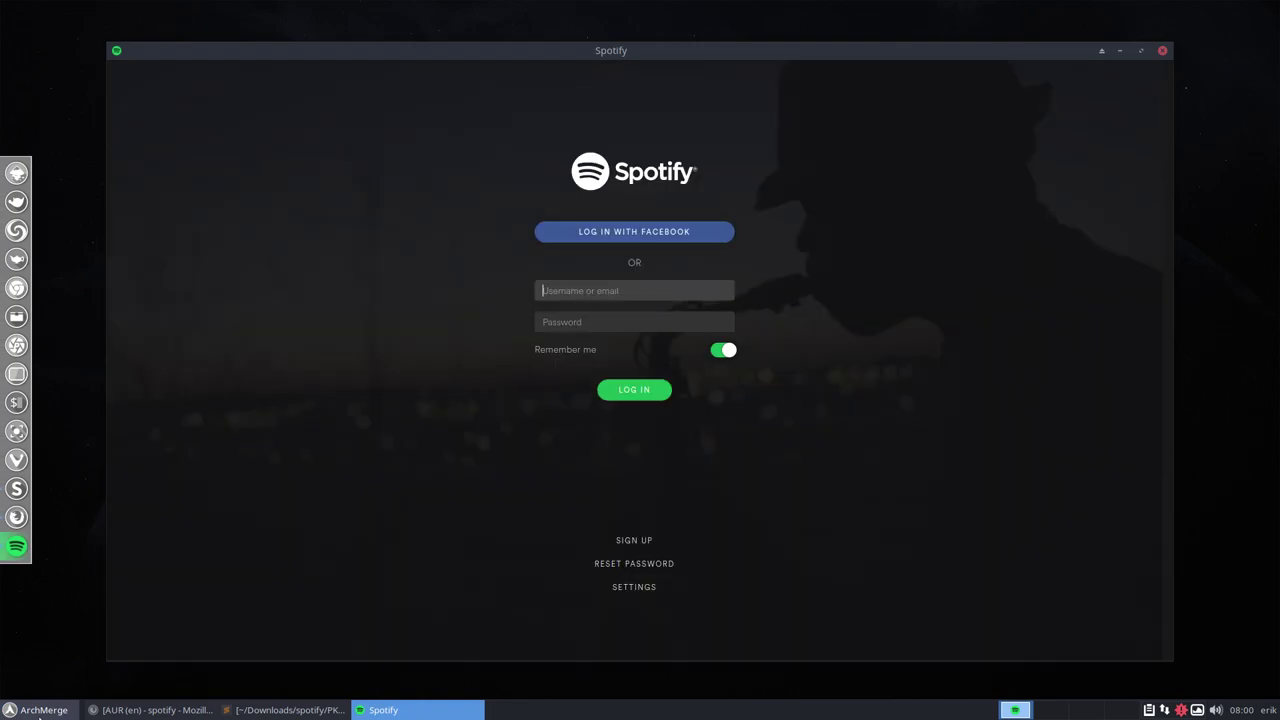
pyautogui.click(1162, 52)
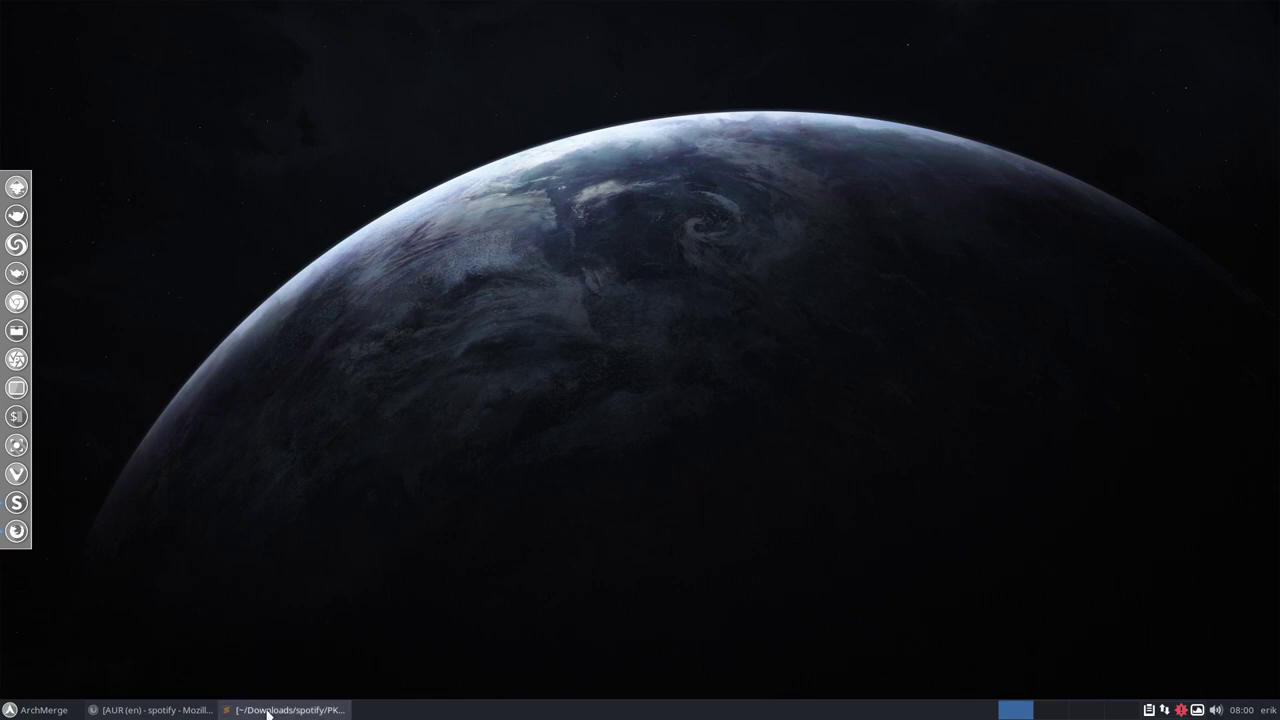
pyautogui.click(160, 710)
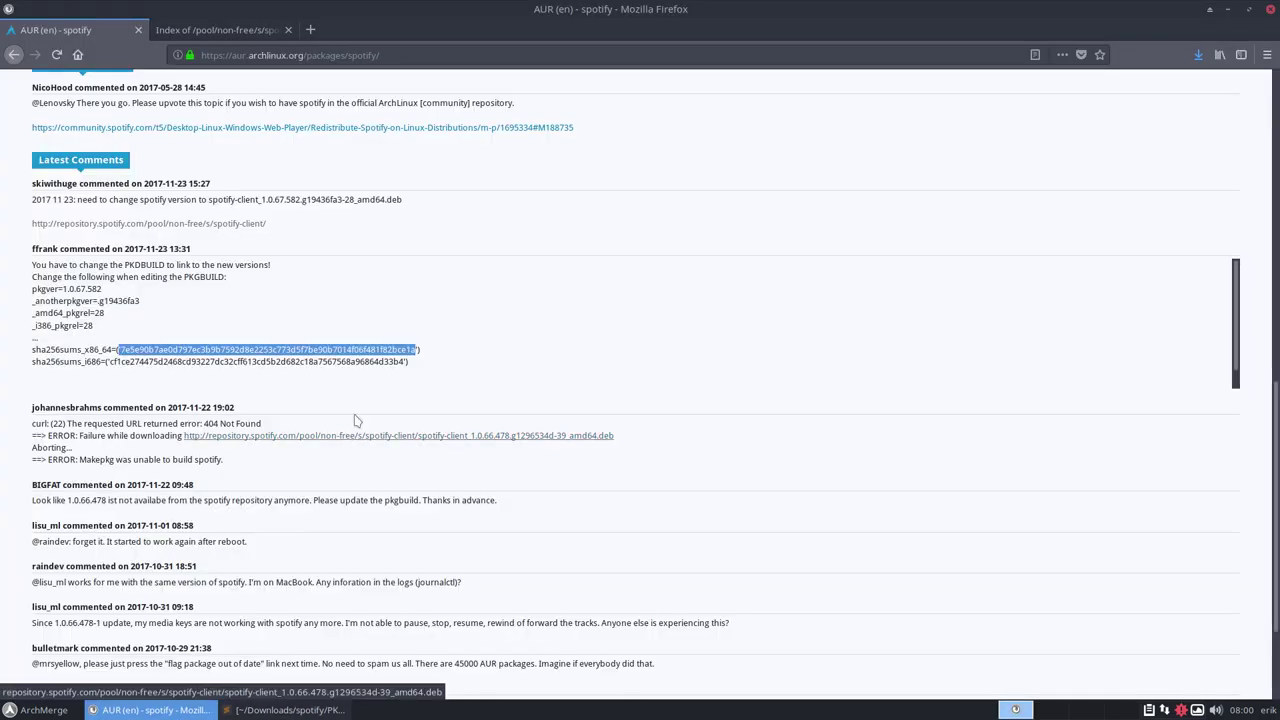
pyautogui.click(280, 312)
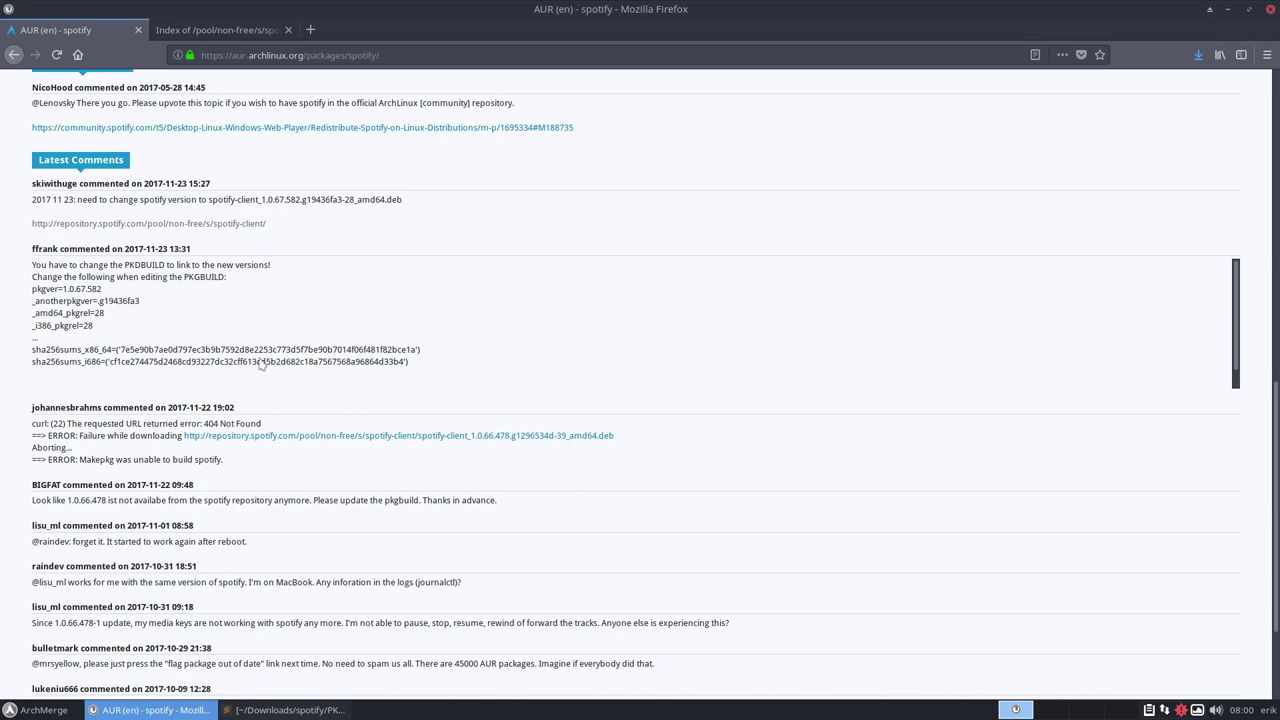
pyautogui.scroll(1, 270, 364)
pyautogui.scroll(4, 270, 364)
pyautogui.scroll(2, 270, 371)
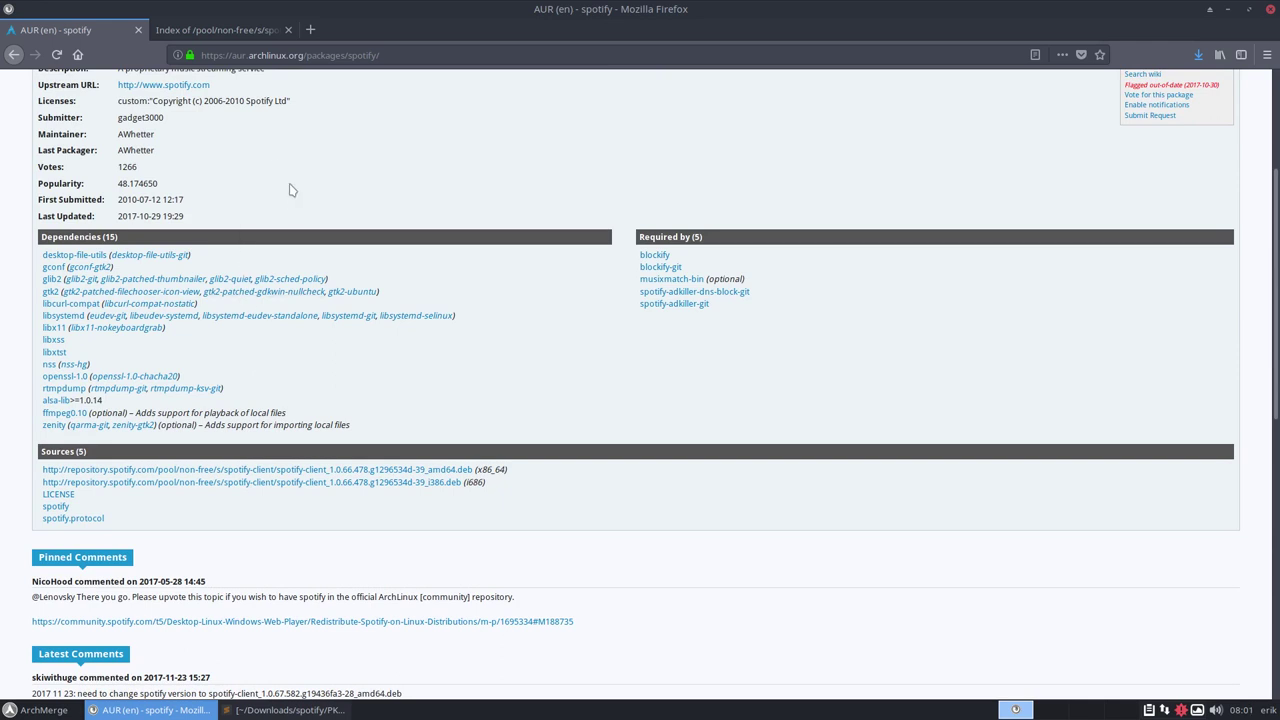
pyautogui.scroll(4, 290, 180)
pyautogui.scroll(1, 293, 273)
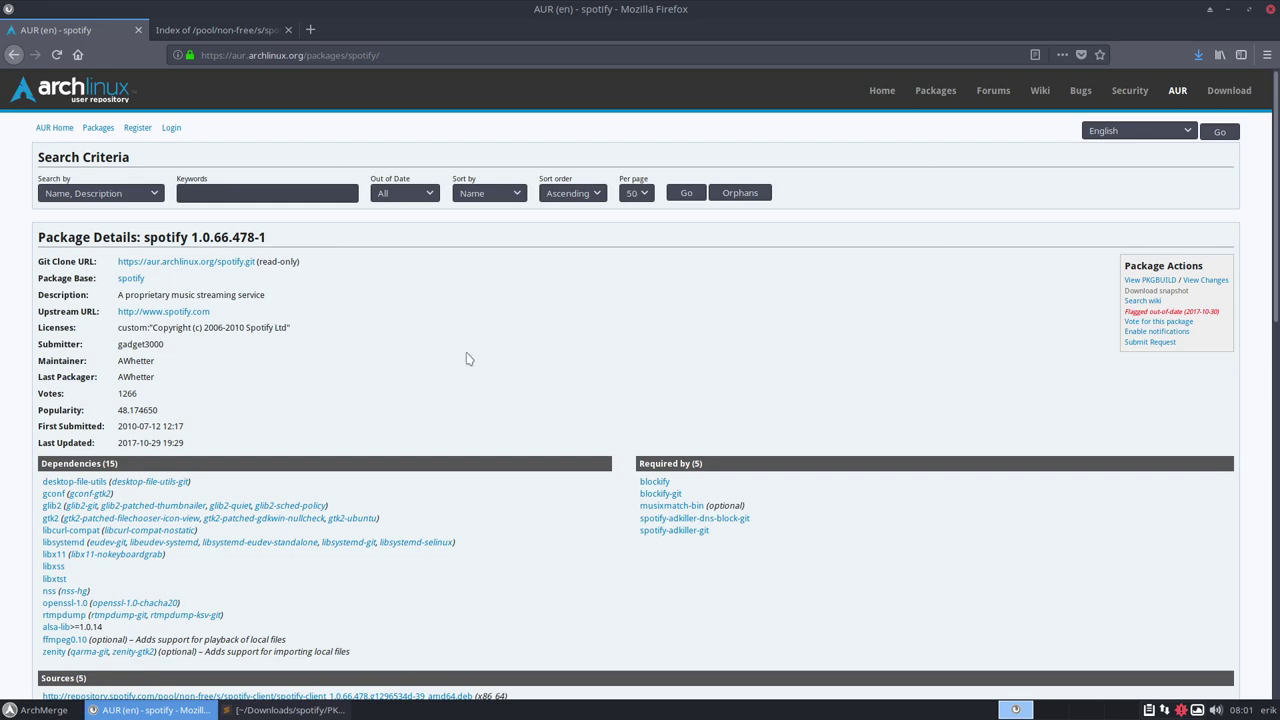
pyautogui.scroll(-3, 467, 358)
pyautogui.scroll(-2, 467, 358)
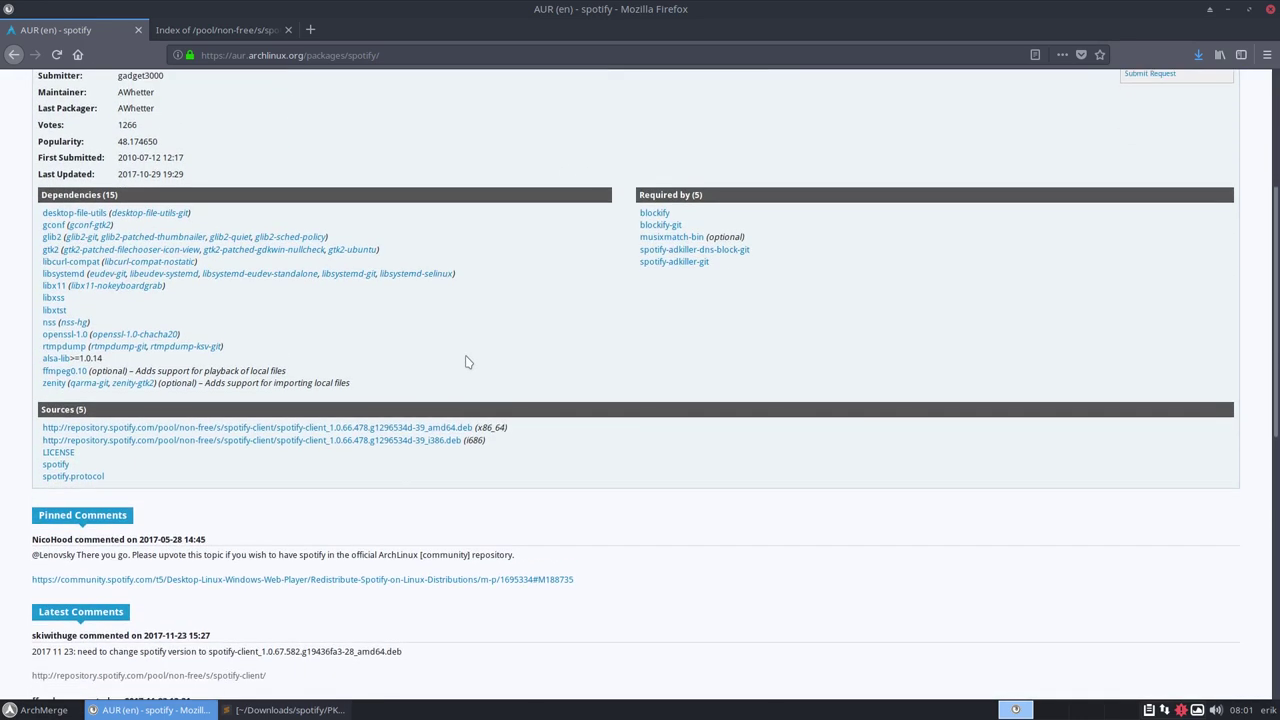
pyautogui.scroll(-1, 467, 358)
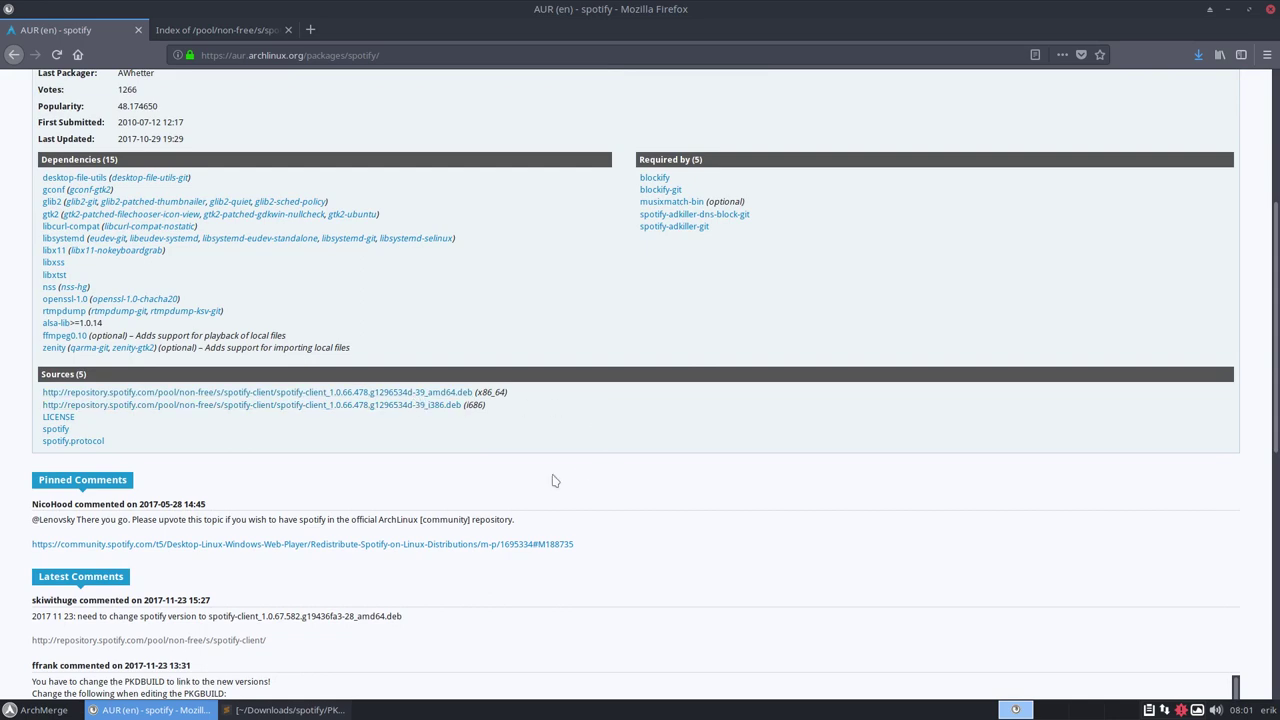
pyautogui.scroll(5, 555, 480)
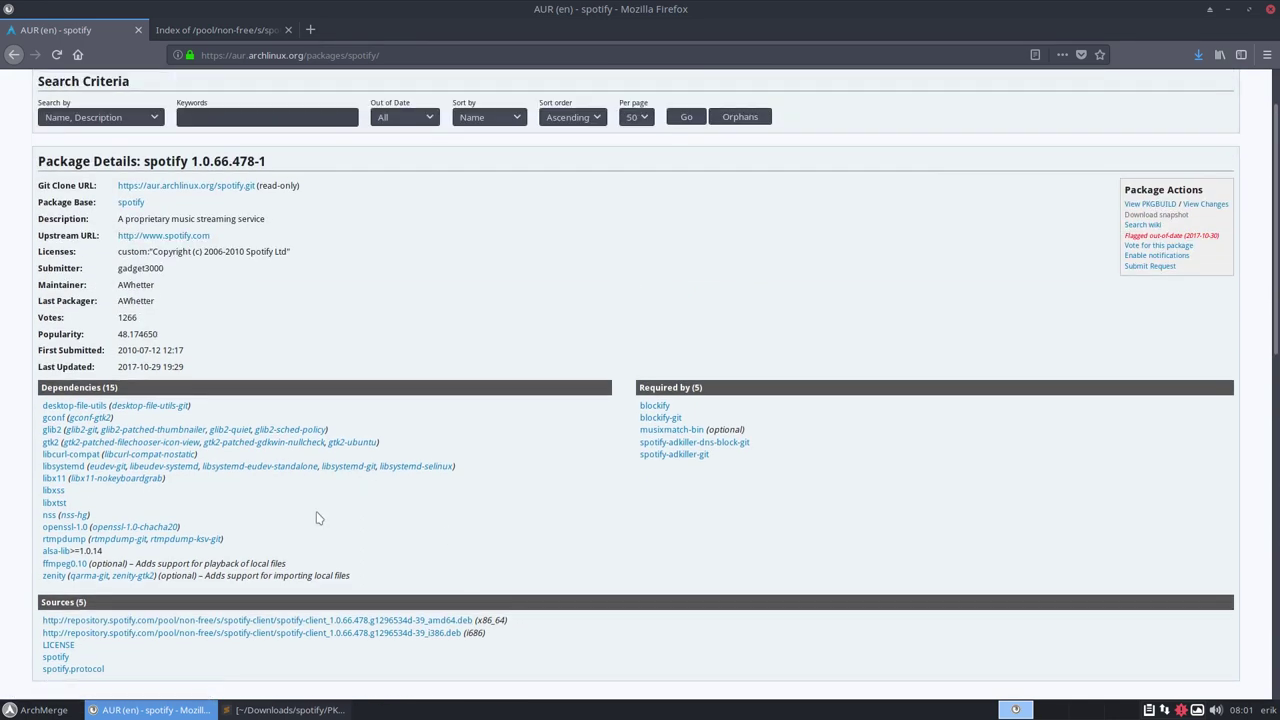
pyautogui.scroll(-3, 318, 517)
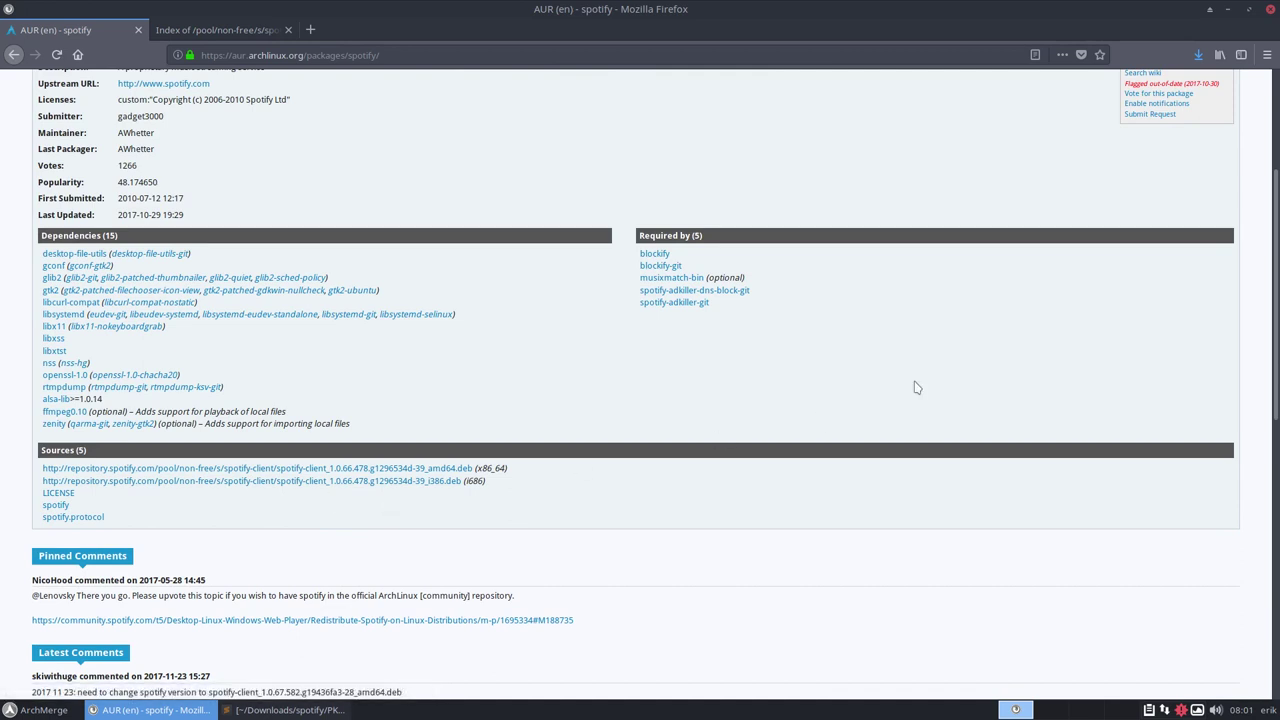
pyautogui.scroll(5, 917, 387)
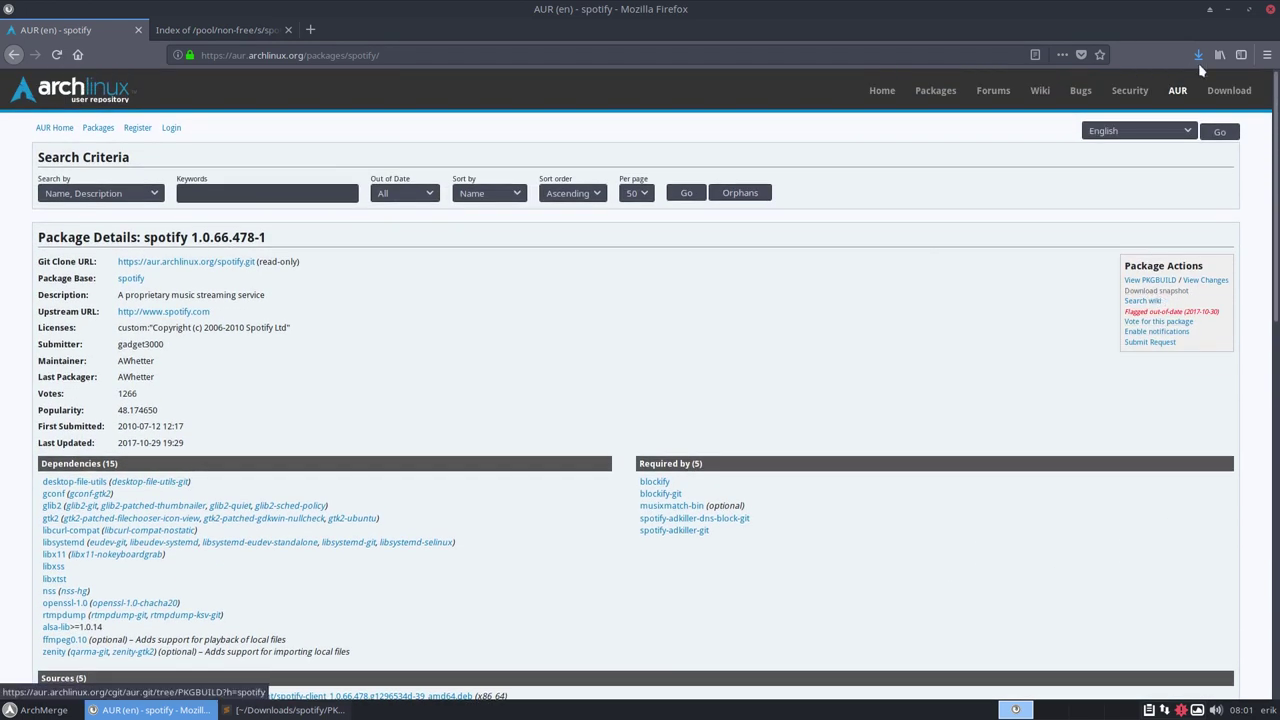
pyautogui.click(1230, 13)
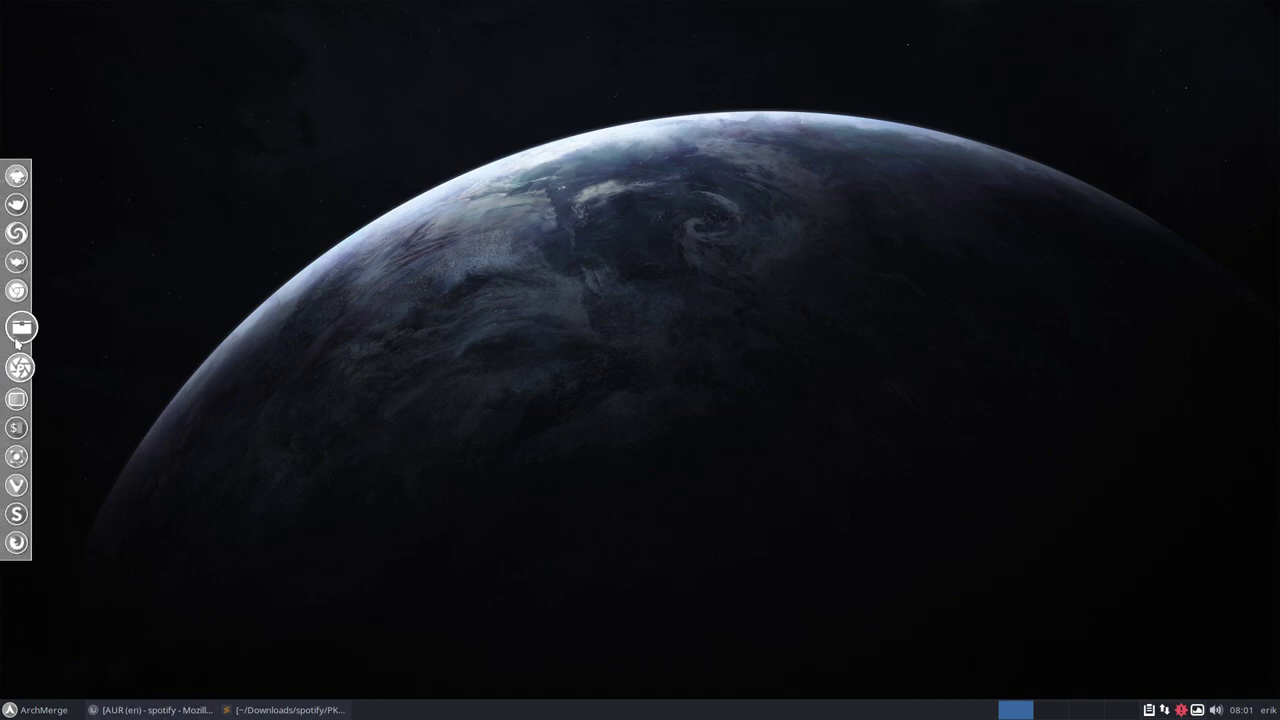
# Open Downloads/spotify in the file manager and delete the pkg and src folders
pyautogui.click(17, 330)
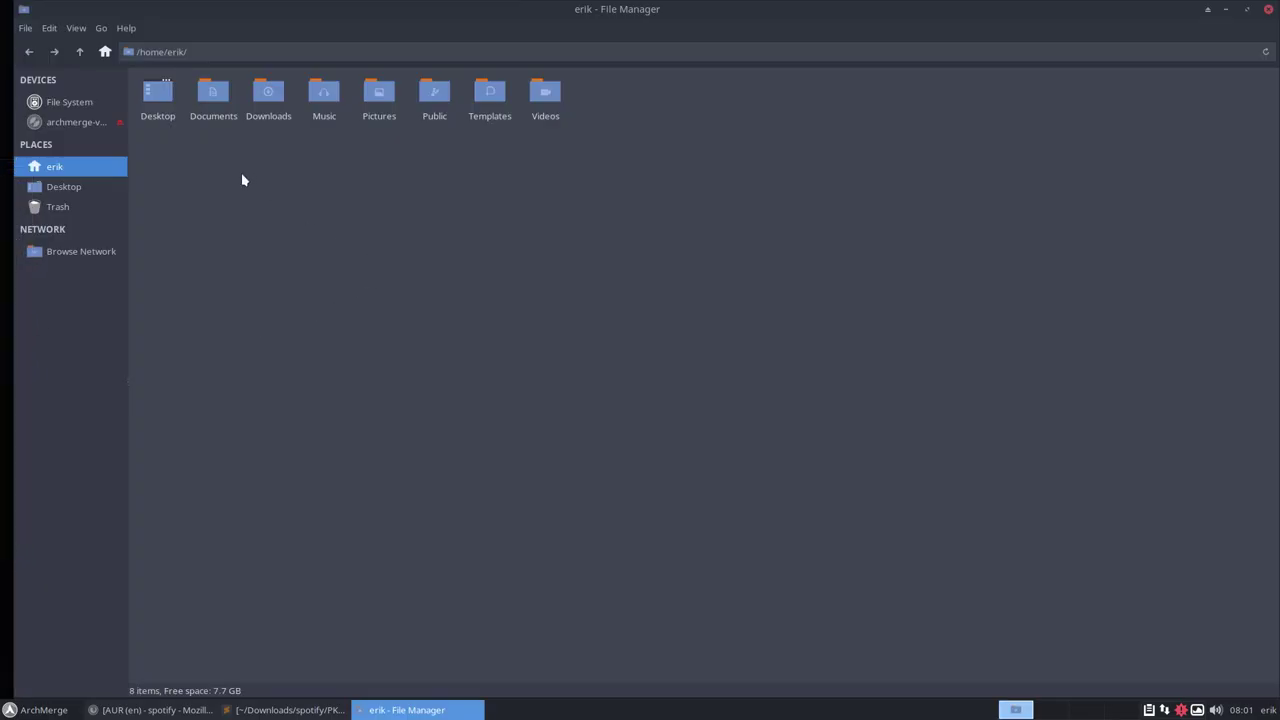
pyautogui.doubleClick(268, 96)
pyautogui.click(178, 97)
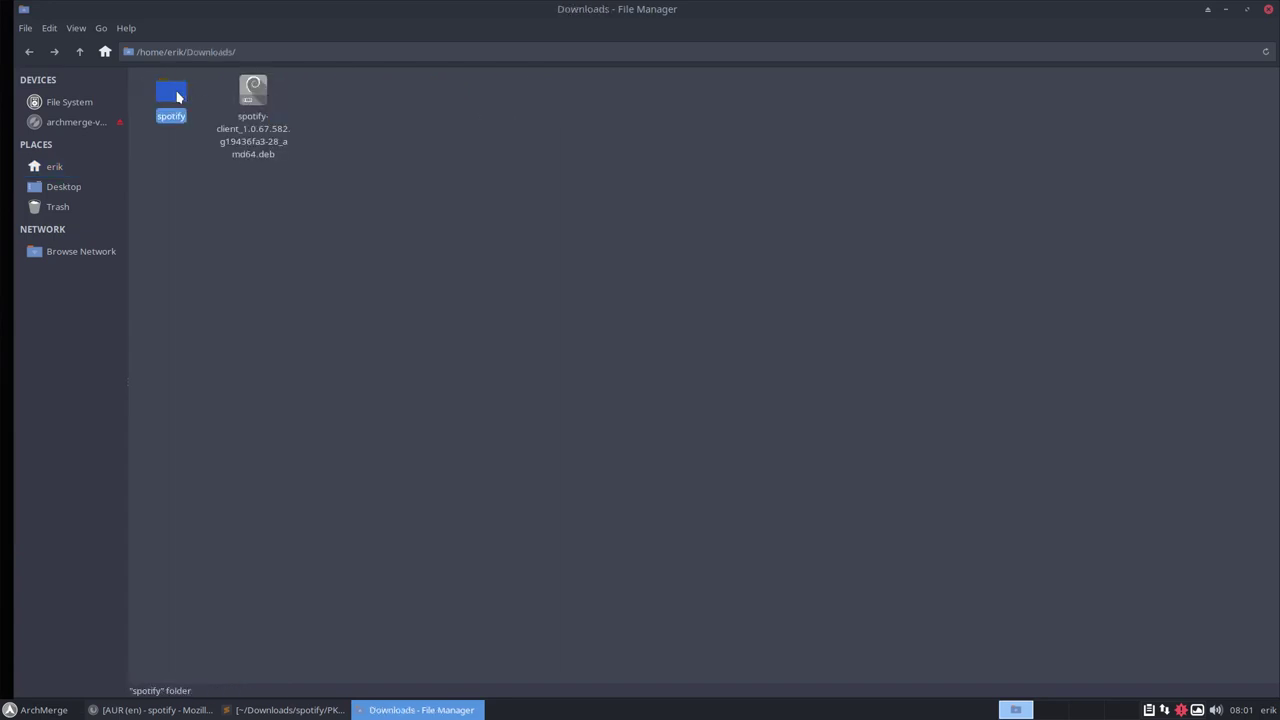
pyautogui.doubleClick(178, 97)
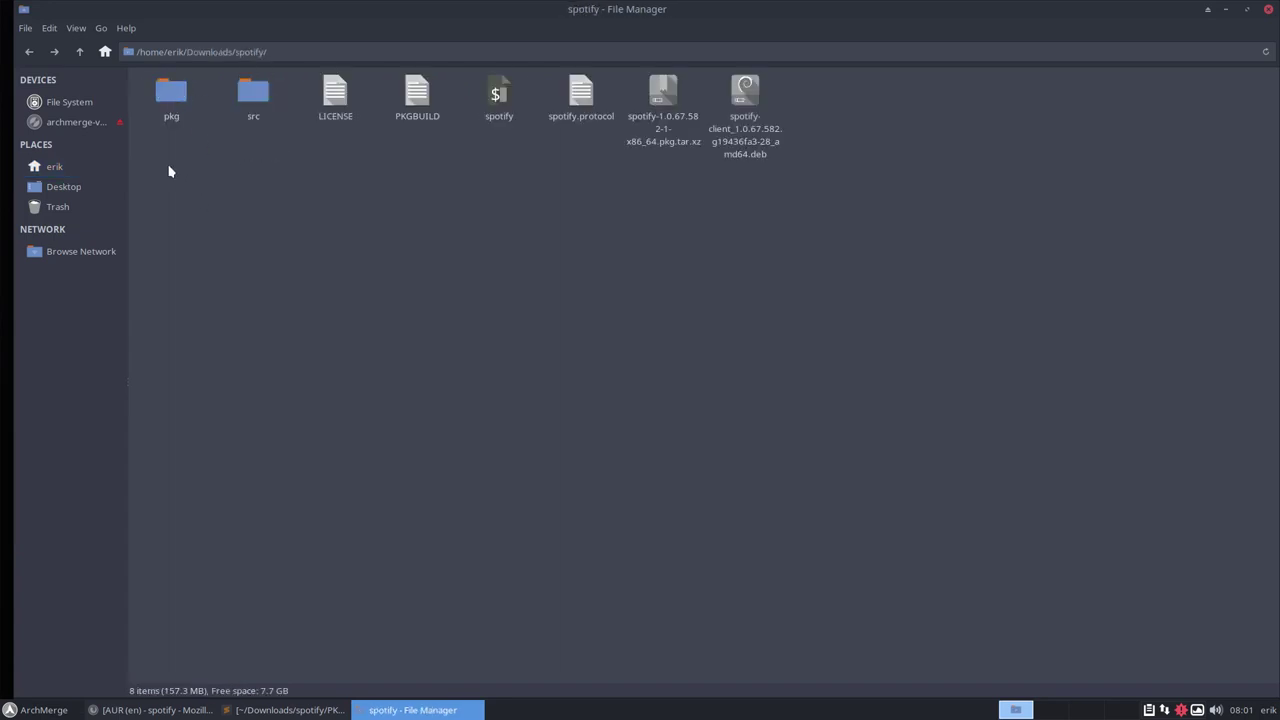
pyautogui.moveTo(155, 165); pyautogui.dragTo(280, 80)
pyautogui.press('Delete')
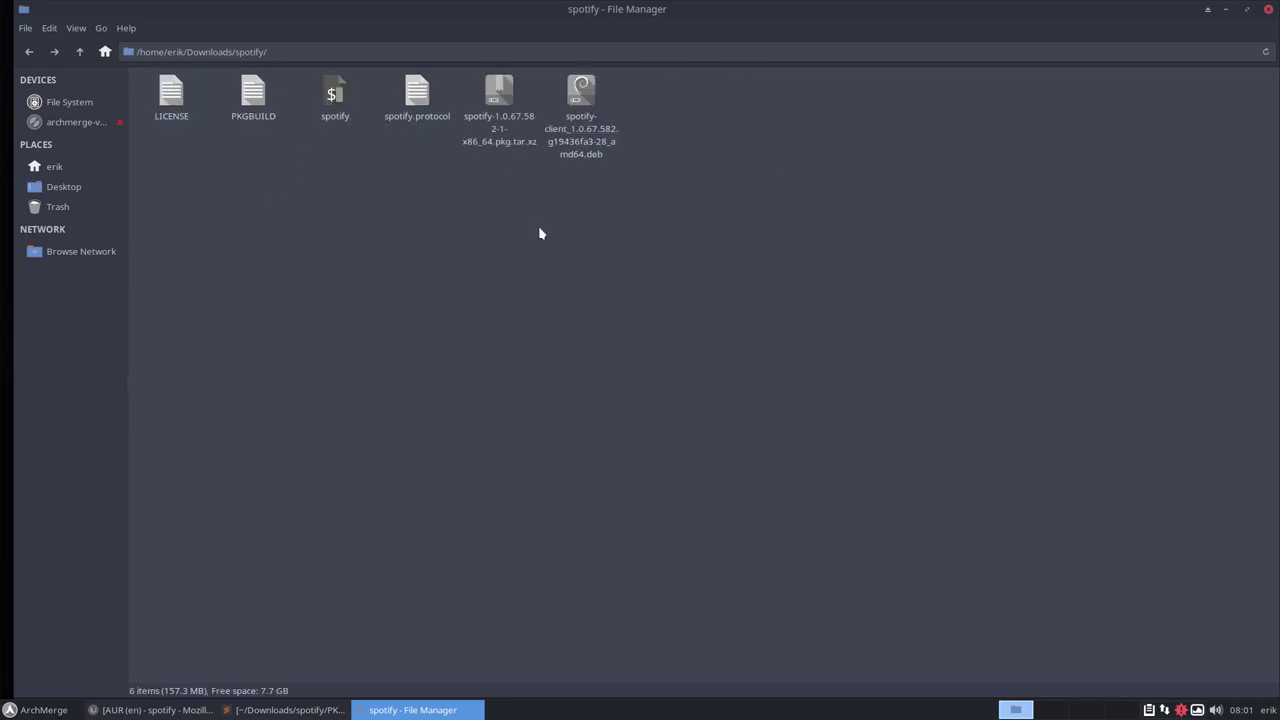
# Delete the spotify-client .deb, then select the PKGBUILD and the built package
pyautogui.click(581, 120)
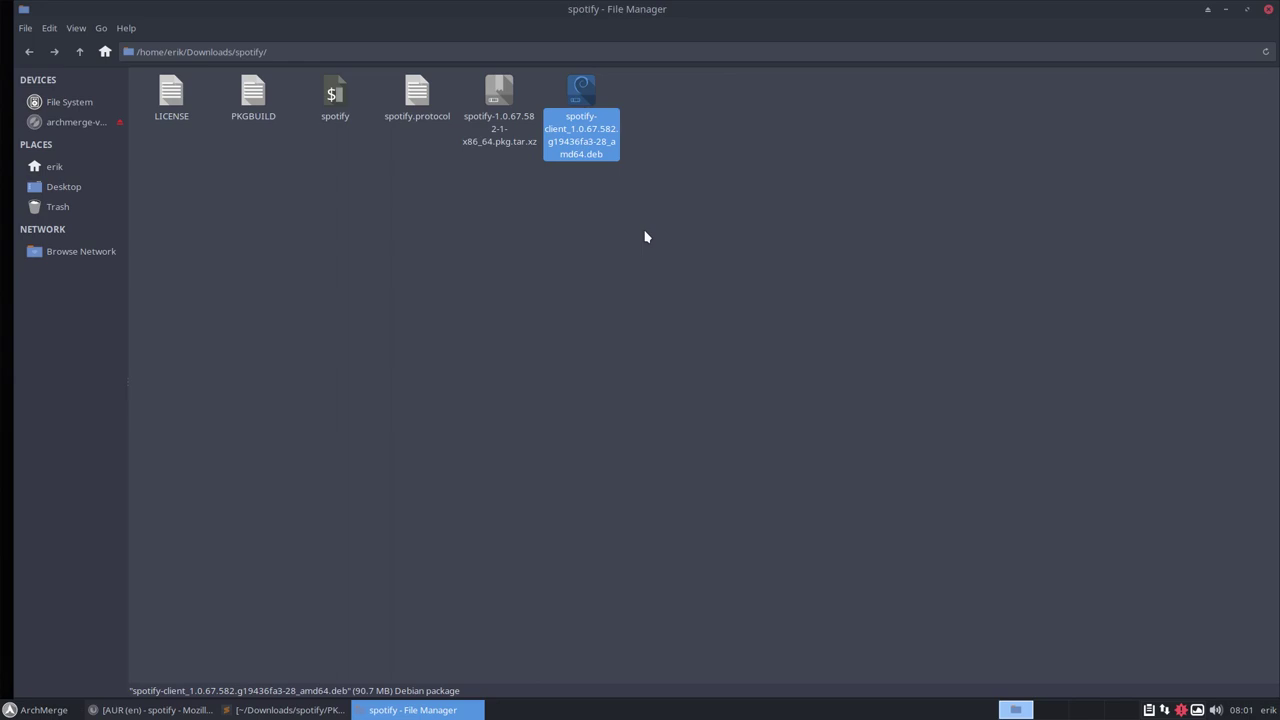
pyautogui.press('Delete')
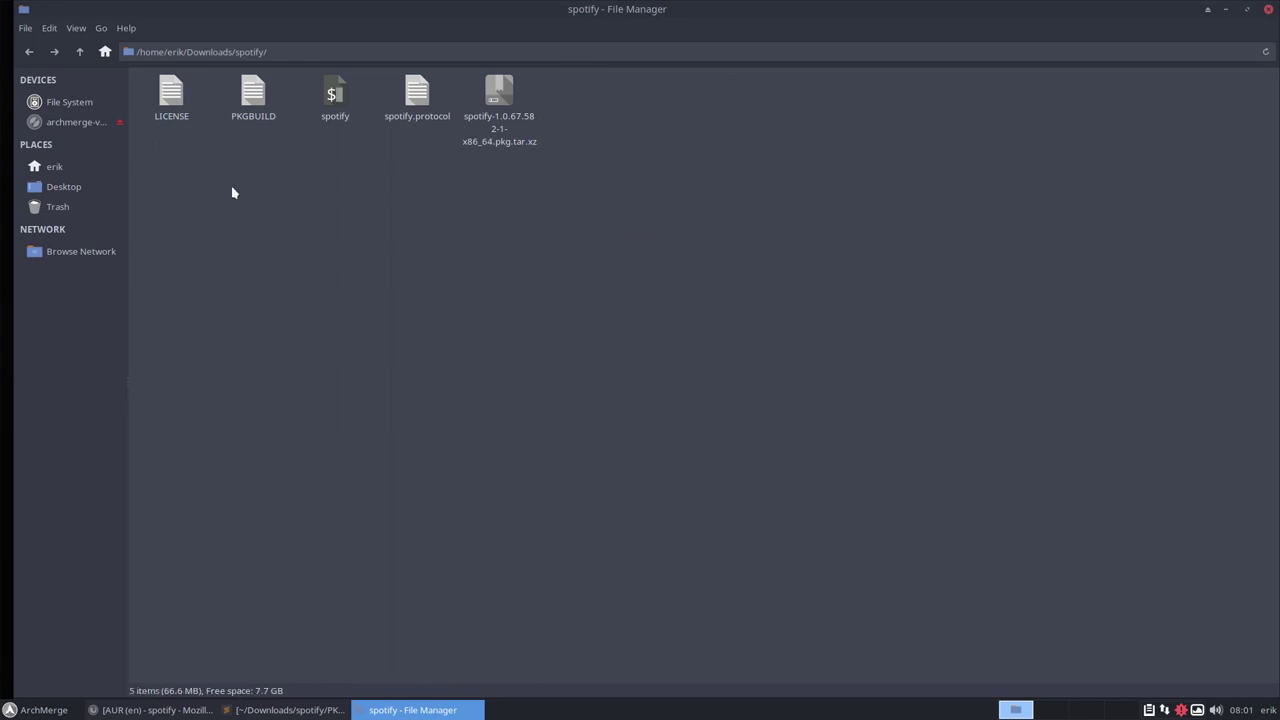
pyautogui.click(252, 105)
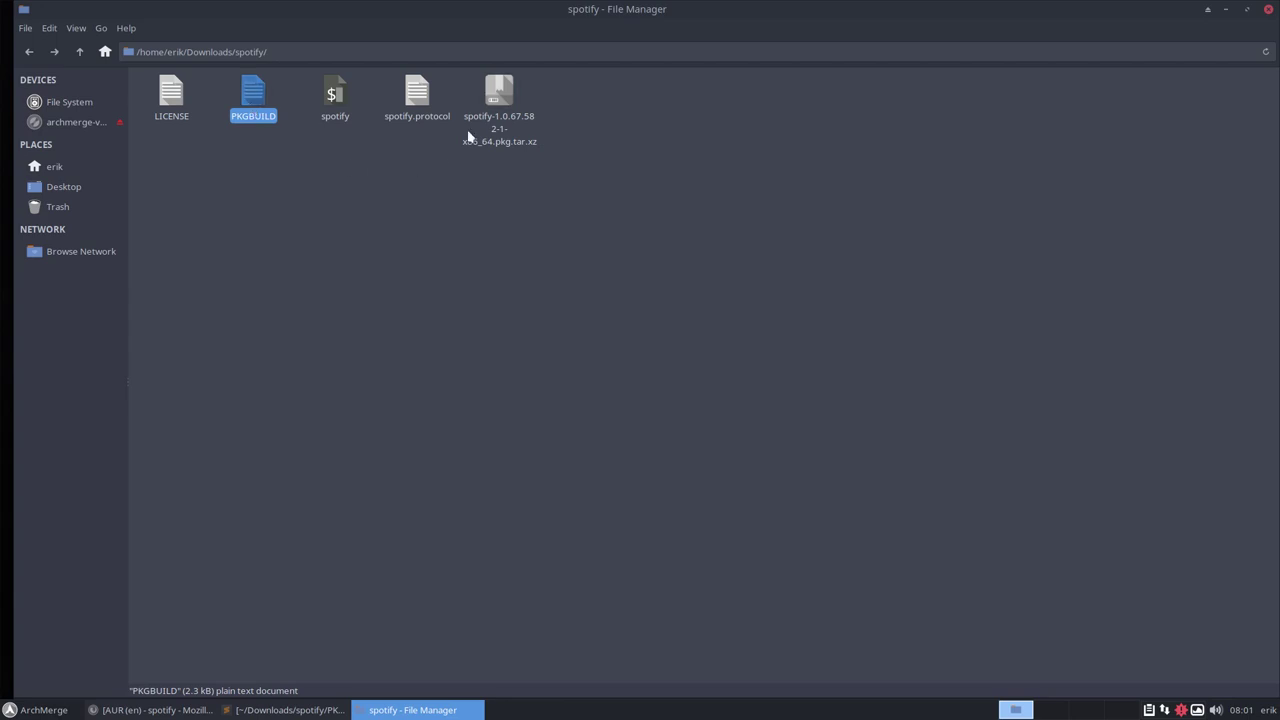
pyautogui.click(500, 95)
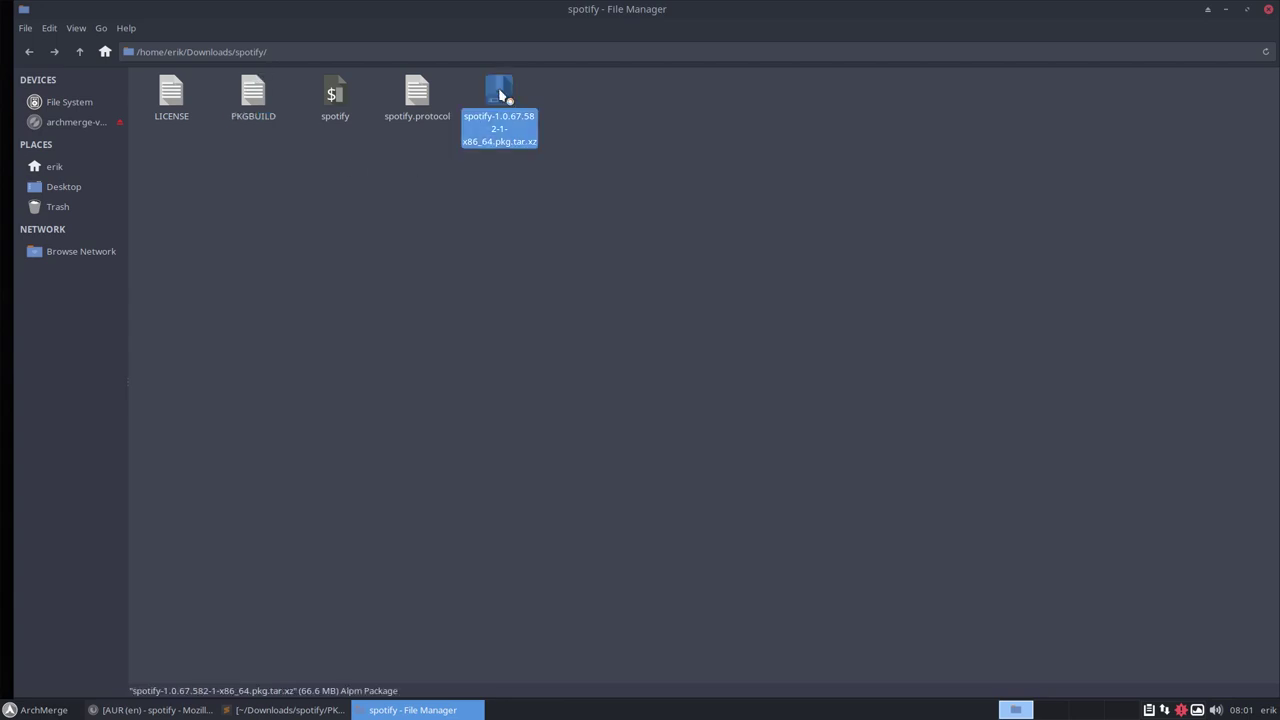
# Reinstall the built spotify package past the up-to-date warning, then select the five remaining files
pyautogui.doubleClick(503, 95)
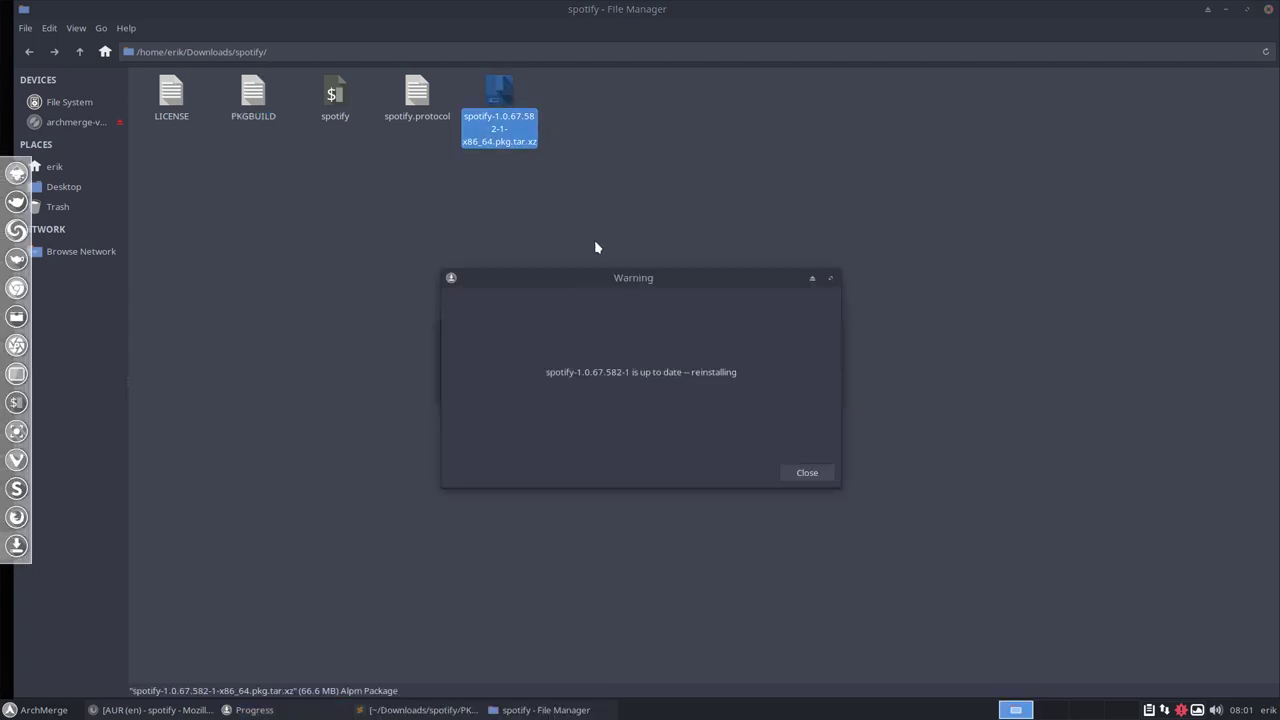
pyautogui.click(807, 472)
pyautogui.click(745, 475)
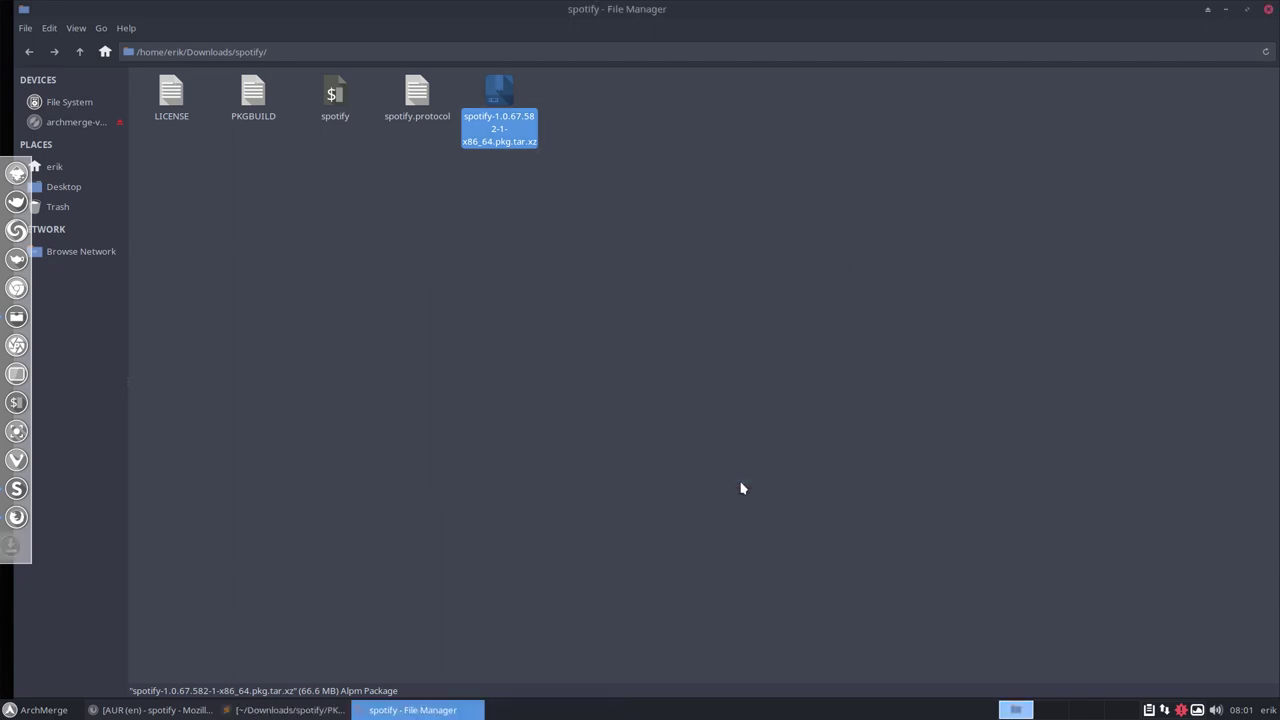
pyautogui.click(411, 274)
pyautogui.moveTo(146, 217); pyautogui.dragTo(614, 101)
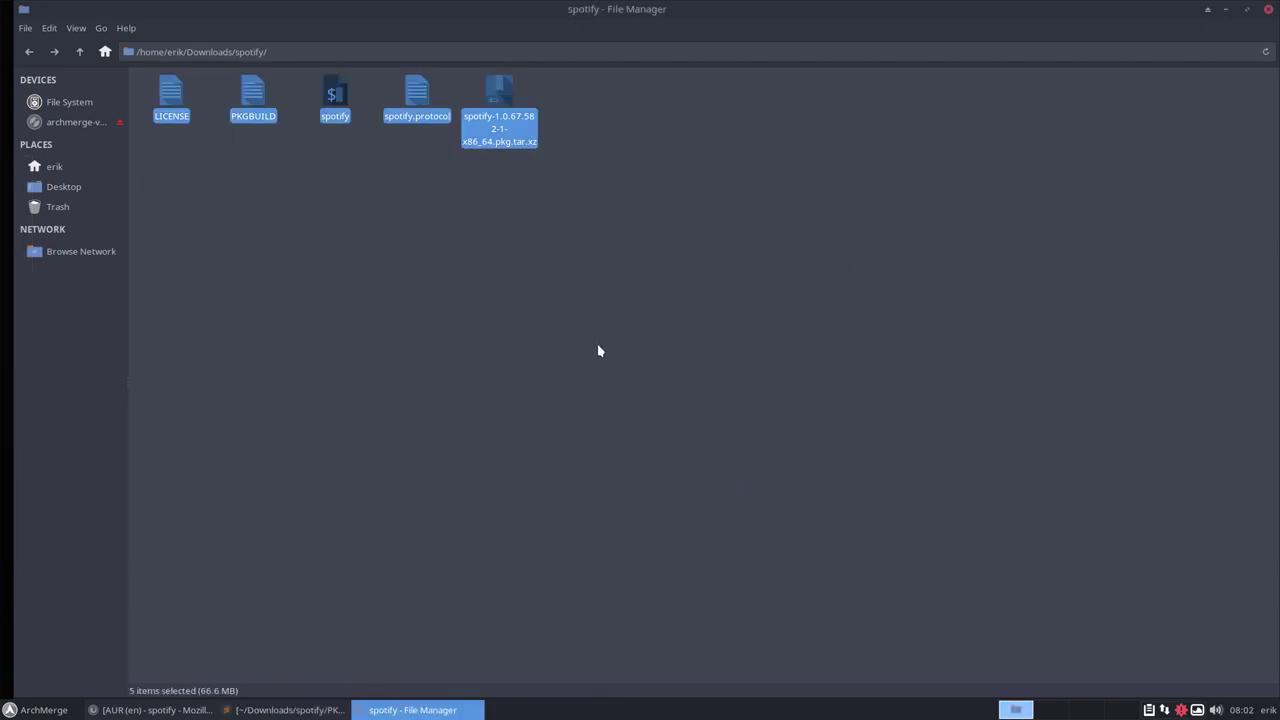